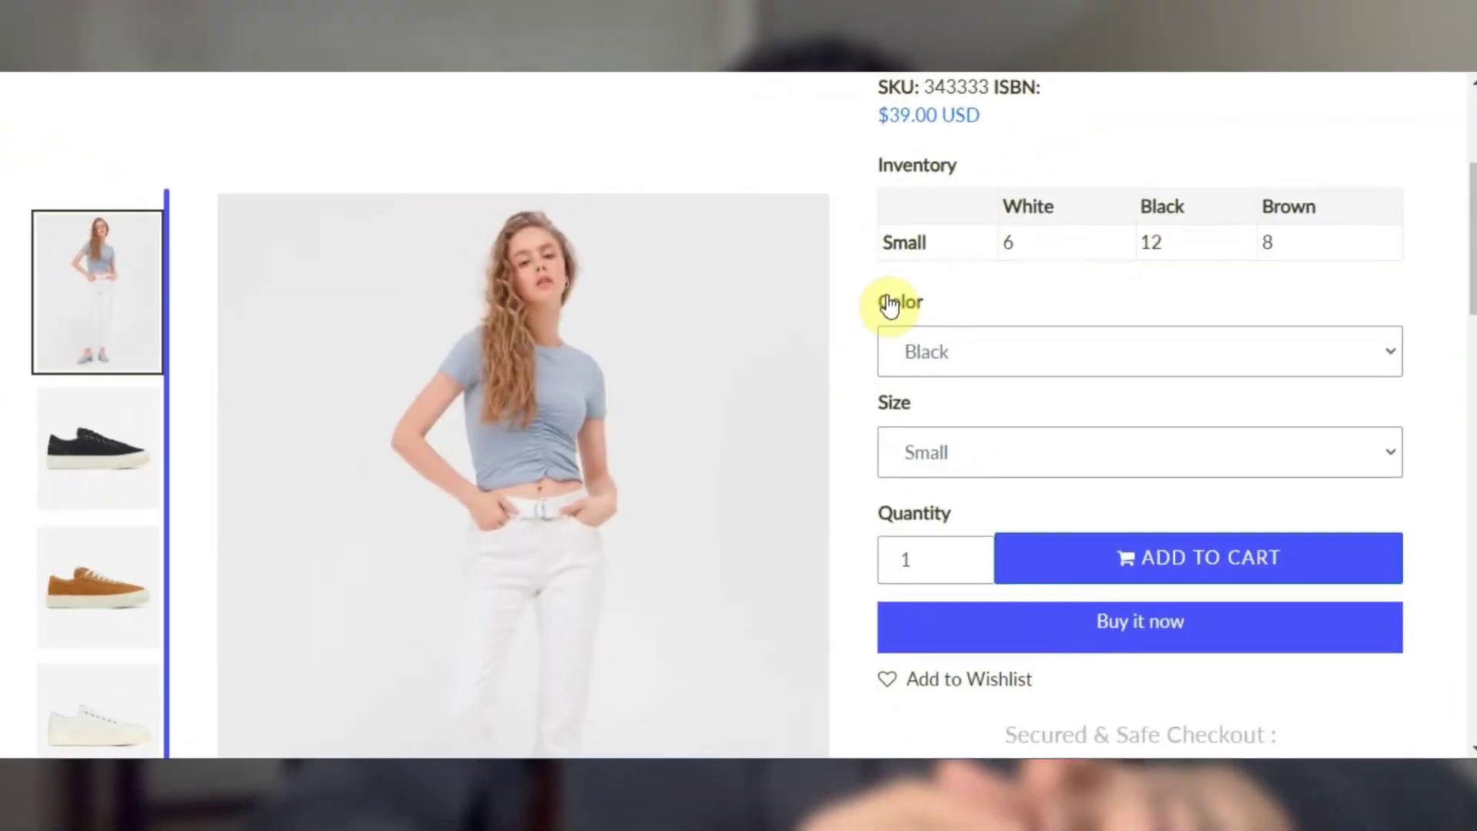
Preview the product's colour variants by choosing White, Brown and Black in turn from the Color options
left_click(1012, 359)
left_click(1007, 362)
left_click(976, 460)
left_click(976, 460)
left_click(1013, 358)
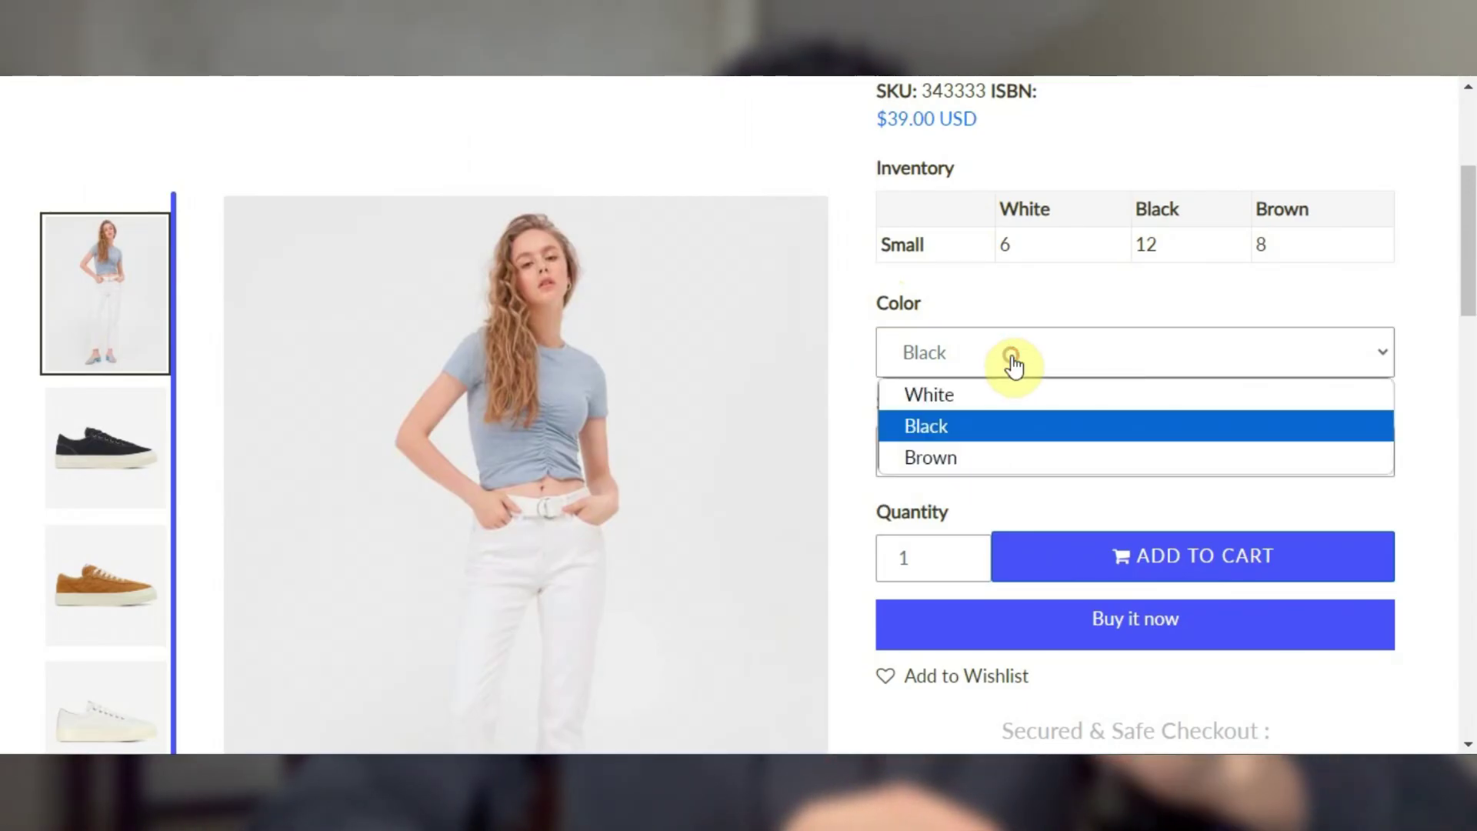
left_click(998, 400)
left_click(977, 466)
left_click(977, 466)
left_click(1026, 377)
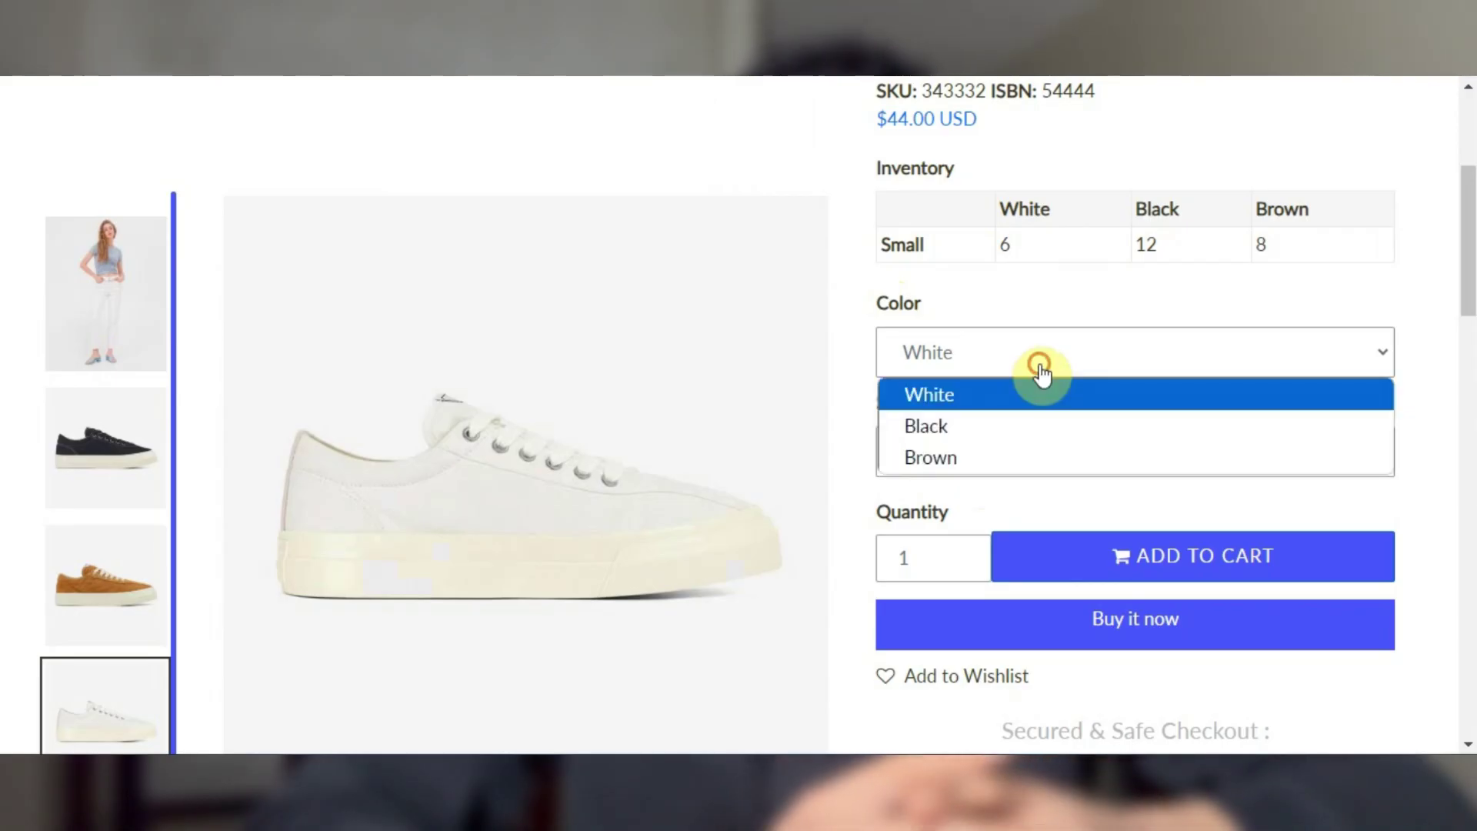
left_click(1013, 460)
left_click(1011, 468)
left_click(1010, 467)
left_click(1044, 363)
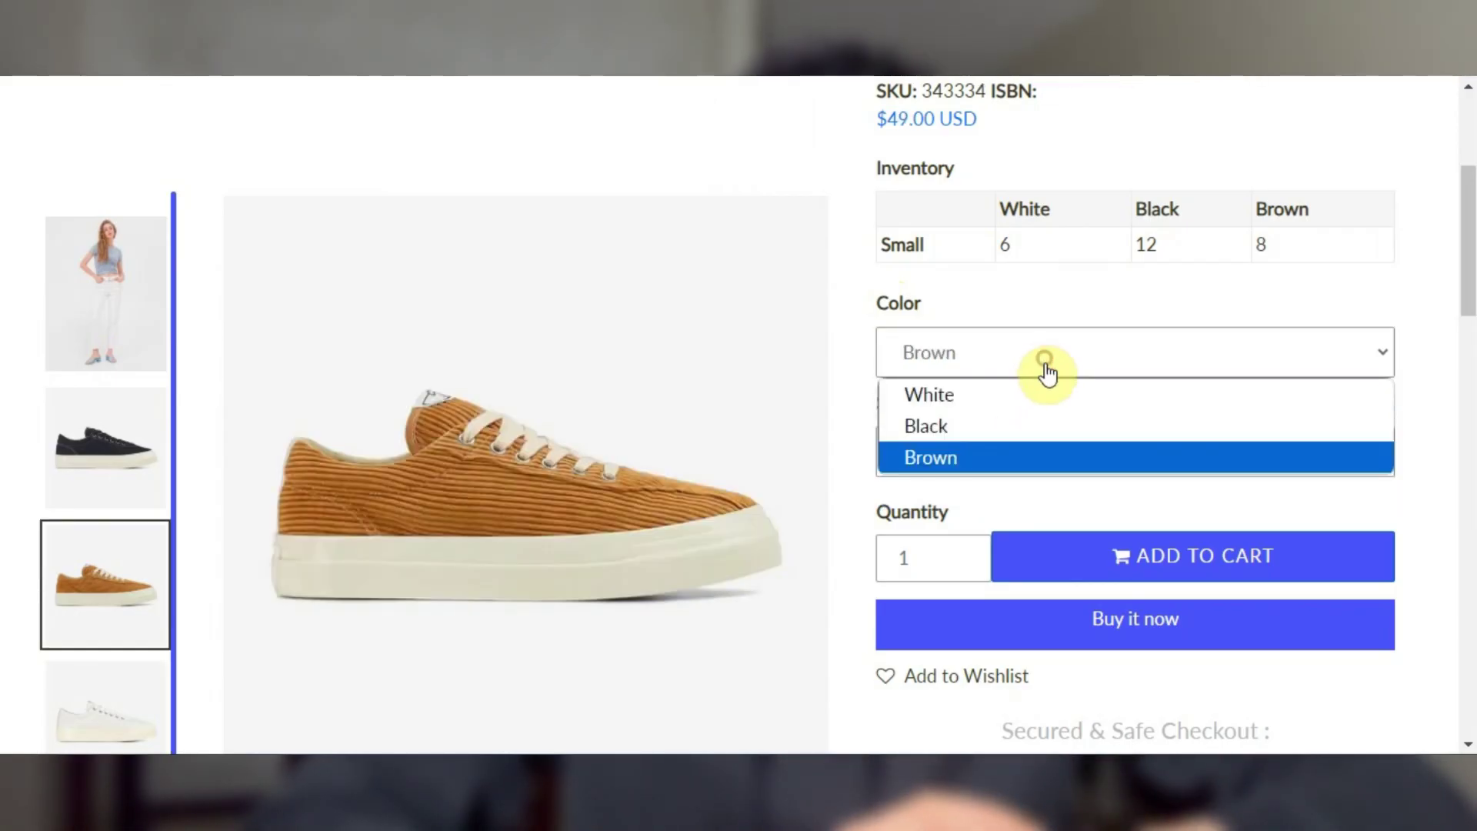
left_click(1024, 422)
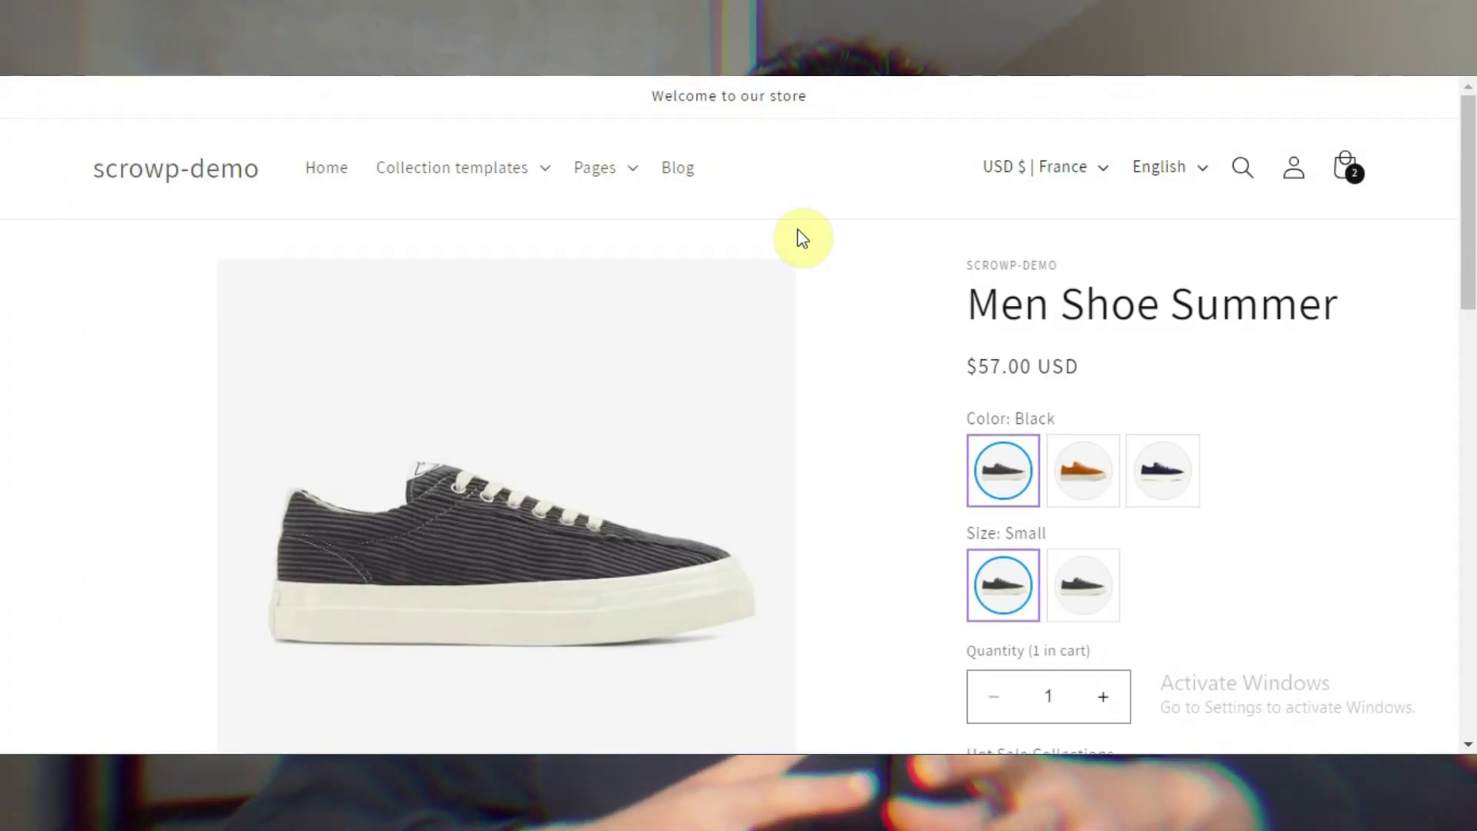
Preview Men Shoe Summer with the Brown and Blue colour swatches, switching the blue shoe's size to Medium and back to Small
scroll(902, 333, "down", 1)
left_click(1073, 422)
scroll(1078, 420, "down", 3)
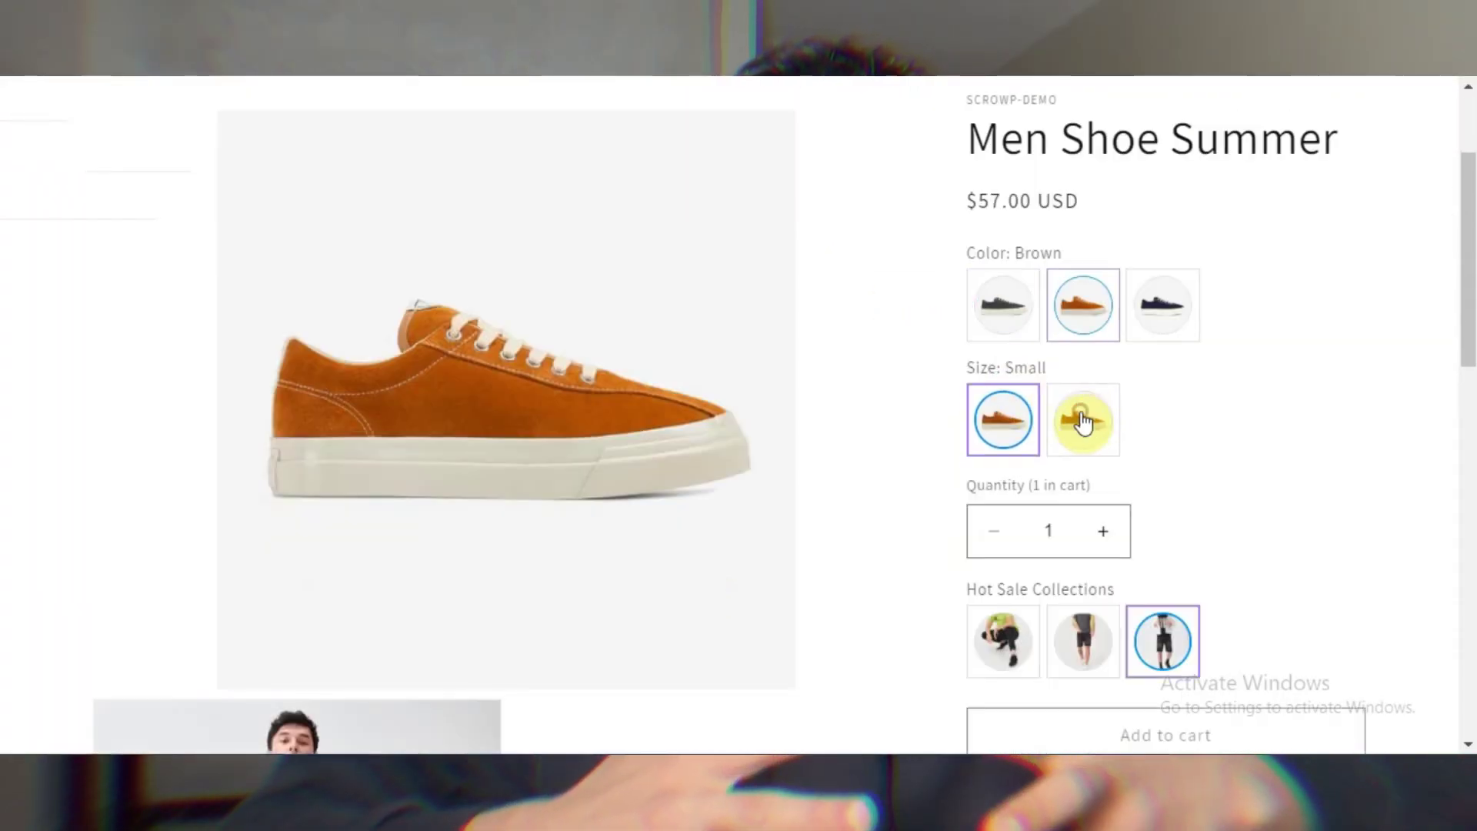
left_click(1169, 307)
scroll(1171, 307, "down", 1)
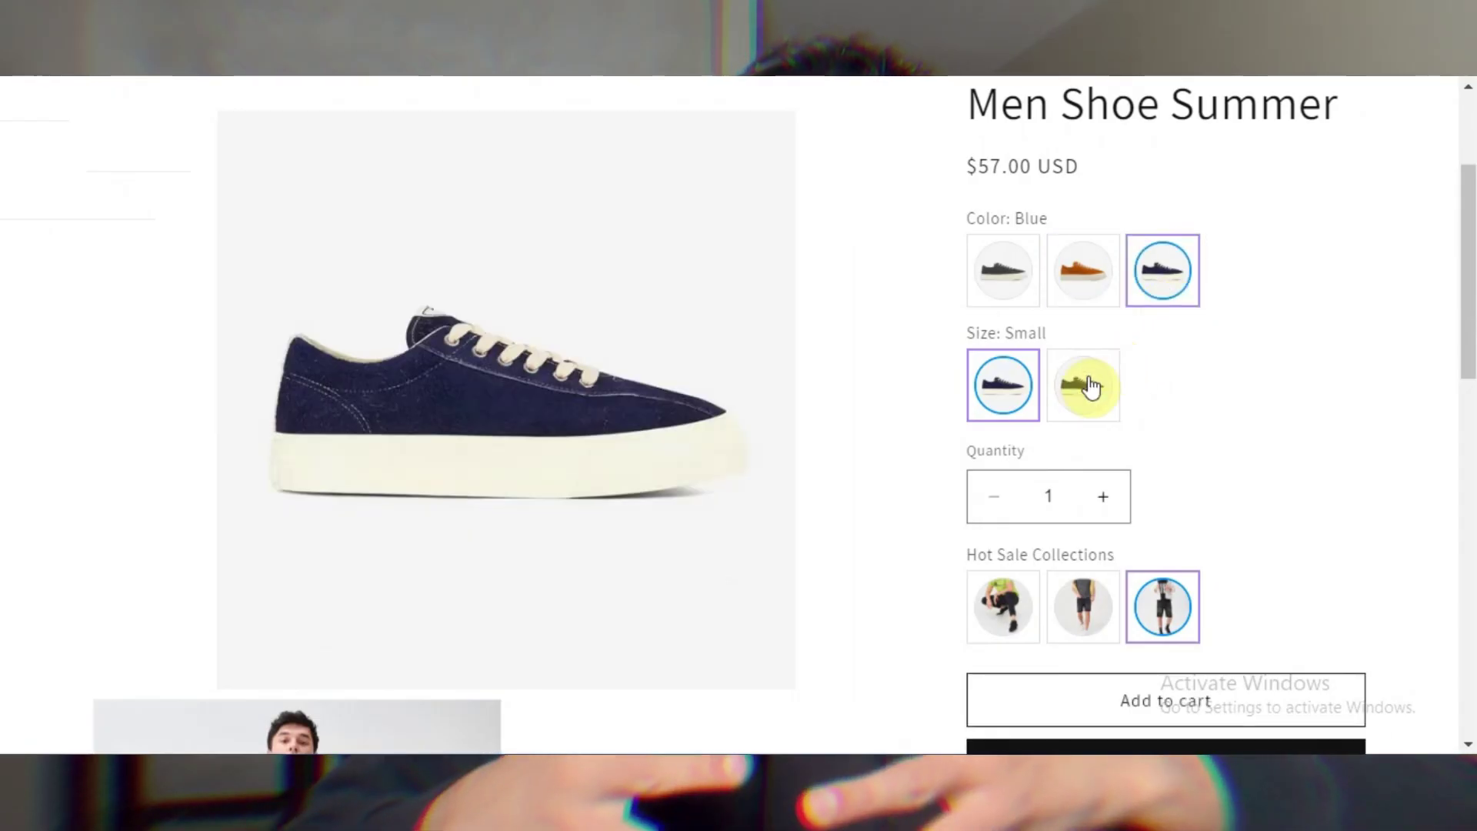
left_click(1075, 400)
left_click(1008, 377)
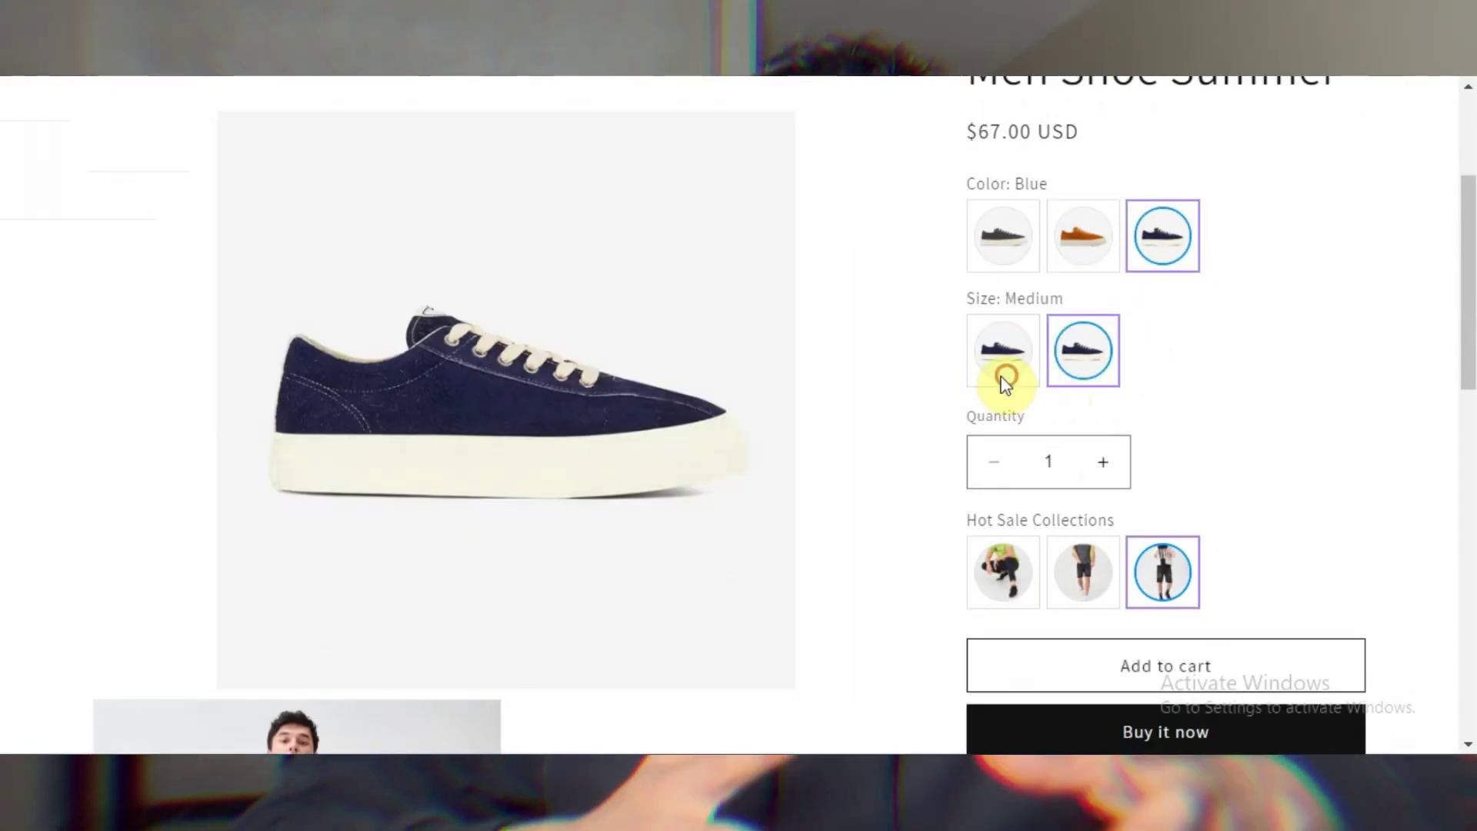
Preview the shoe's Black, Brown and Blue colour swatches in sequence
left_click(1002, 206)
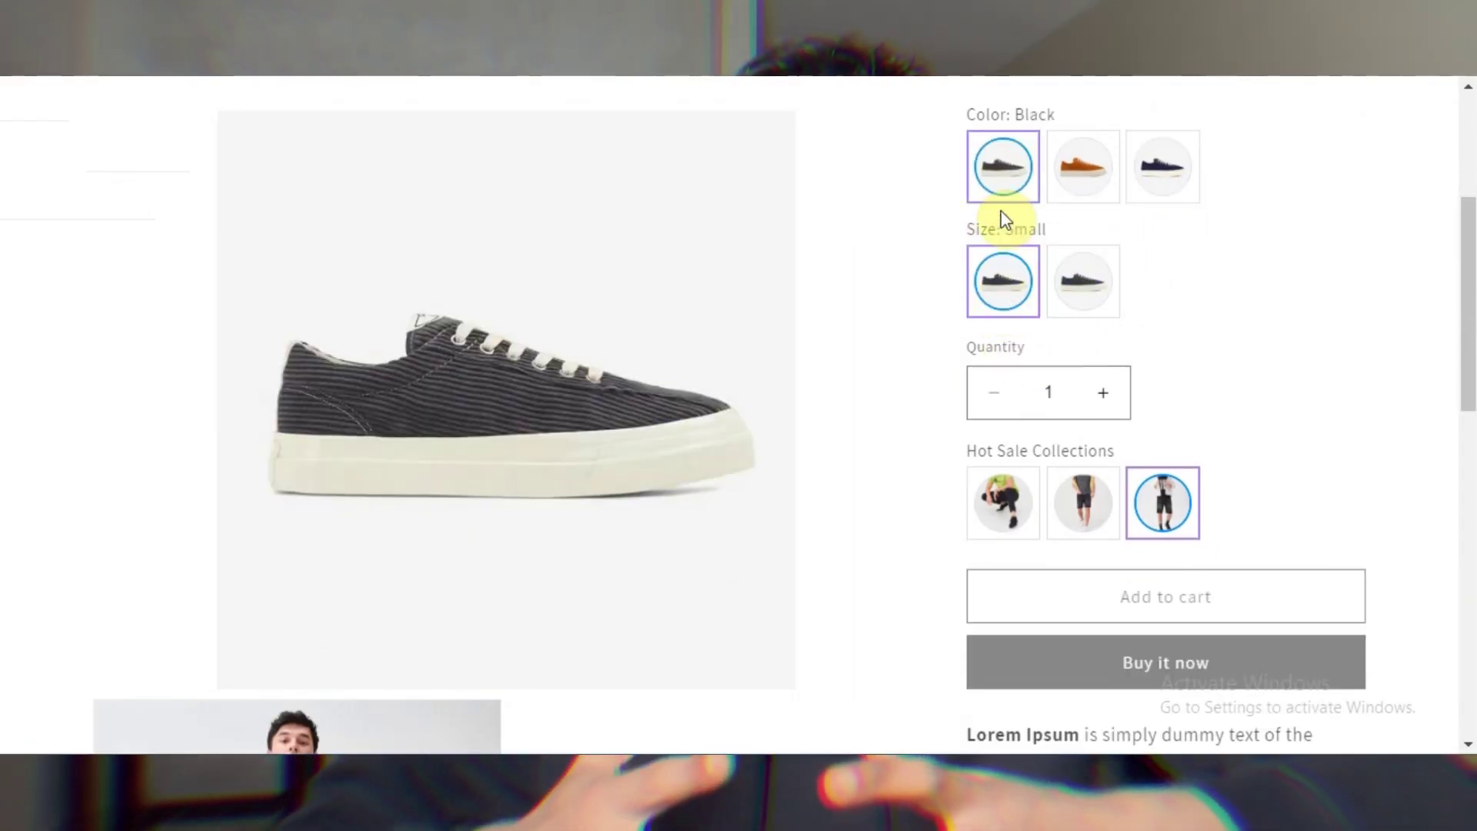
left_click(1105, 197)
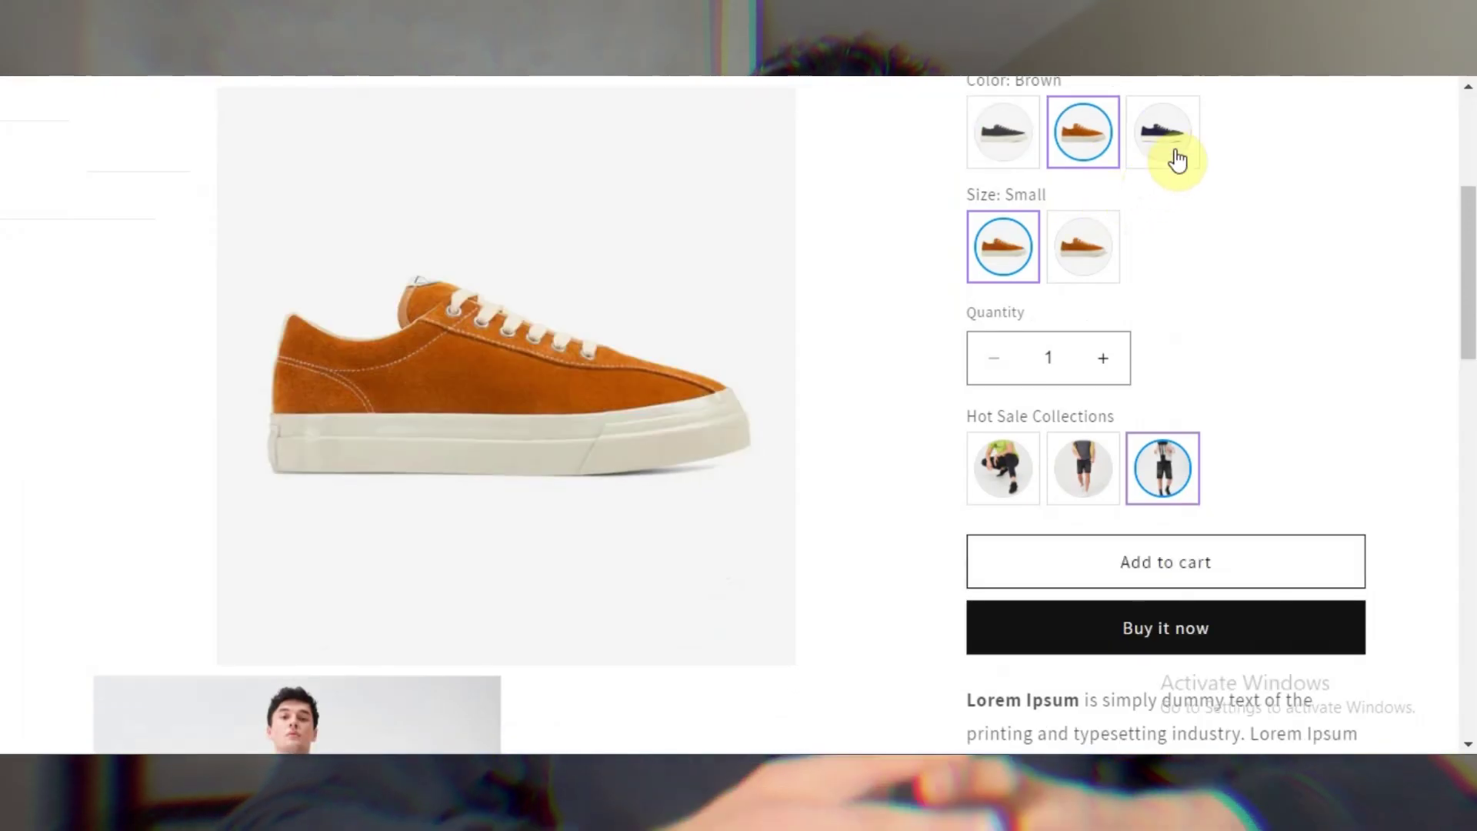
left_click(1177, 158)
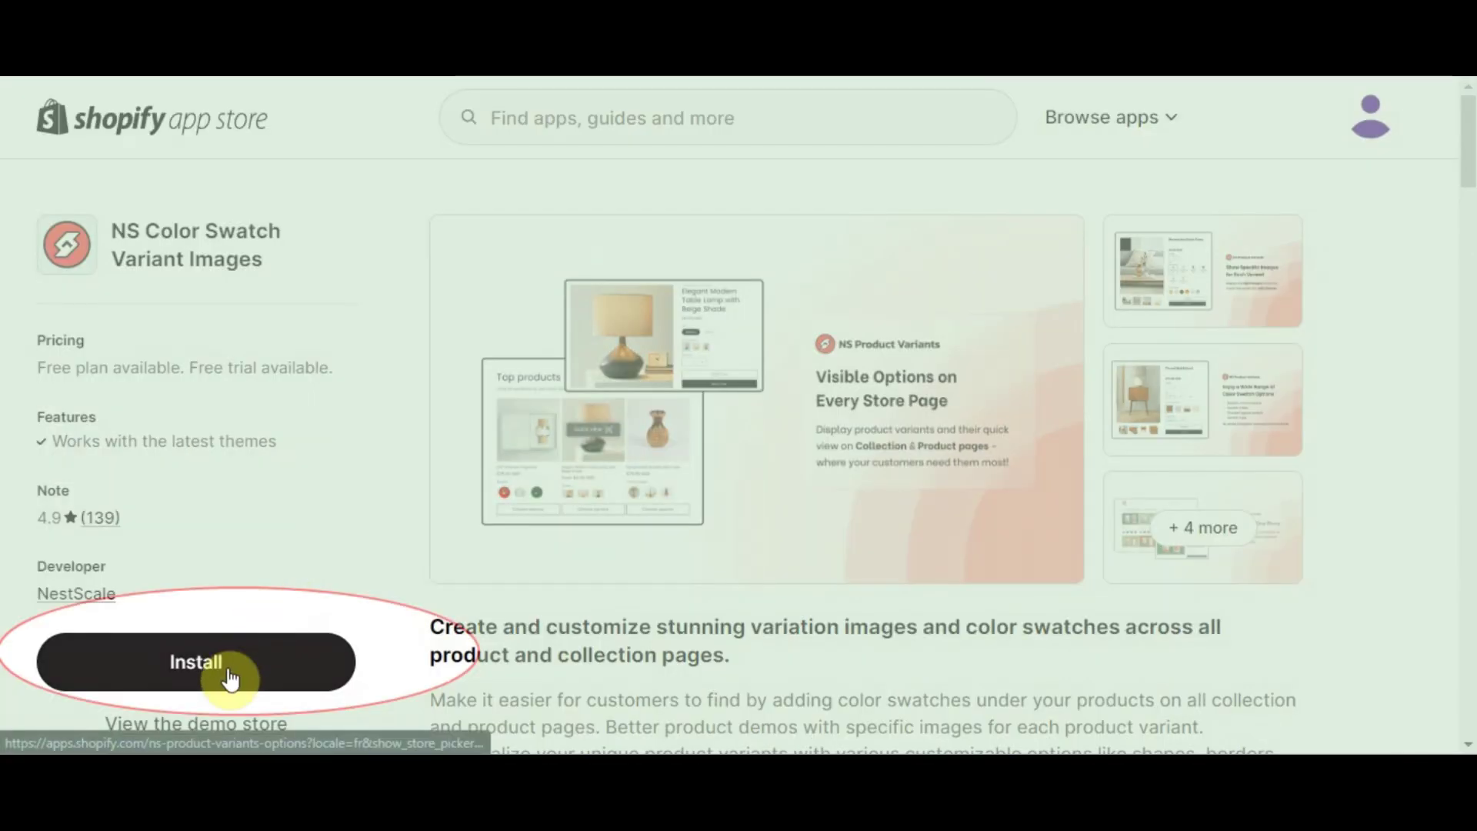
Install the NS Color Swatch Variant Images app and look over its Option Configuration page
left_click(228, 668)
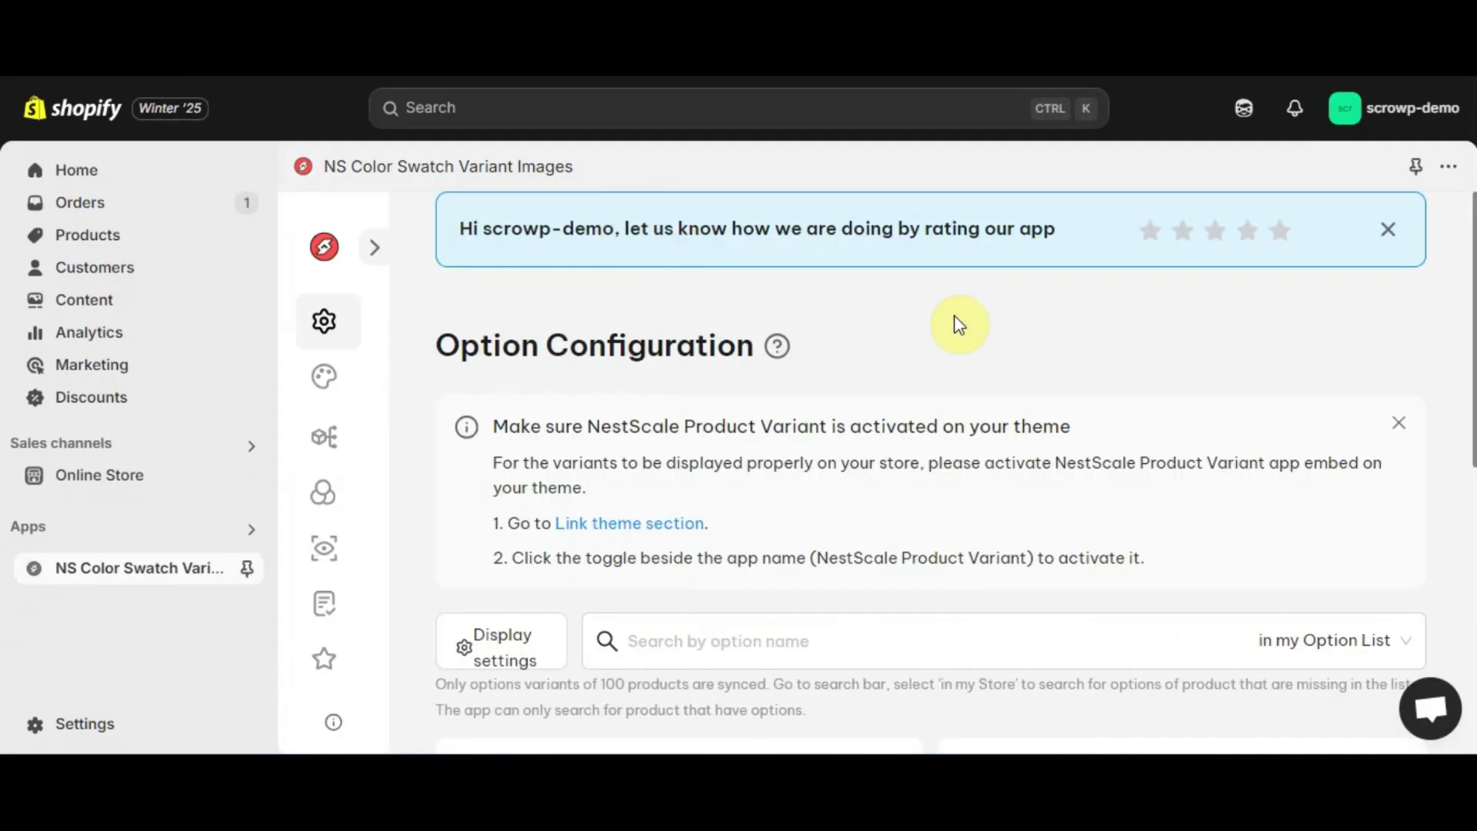
scroll(1137, 339, "down", 6)
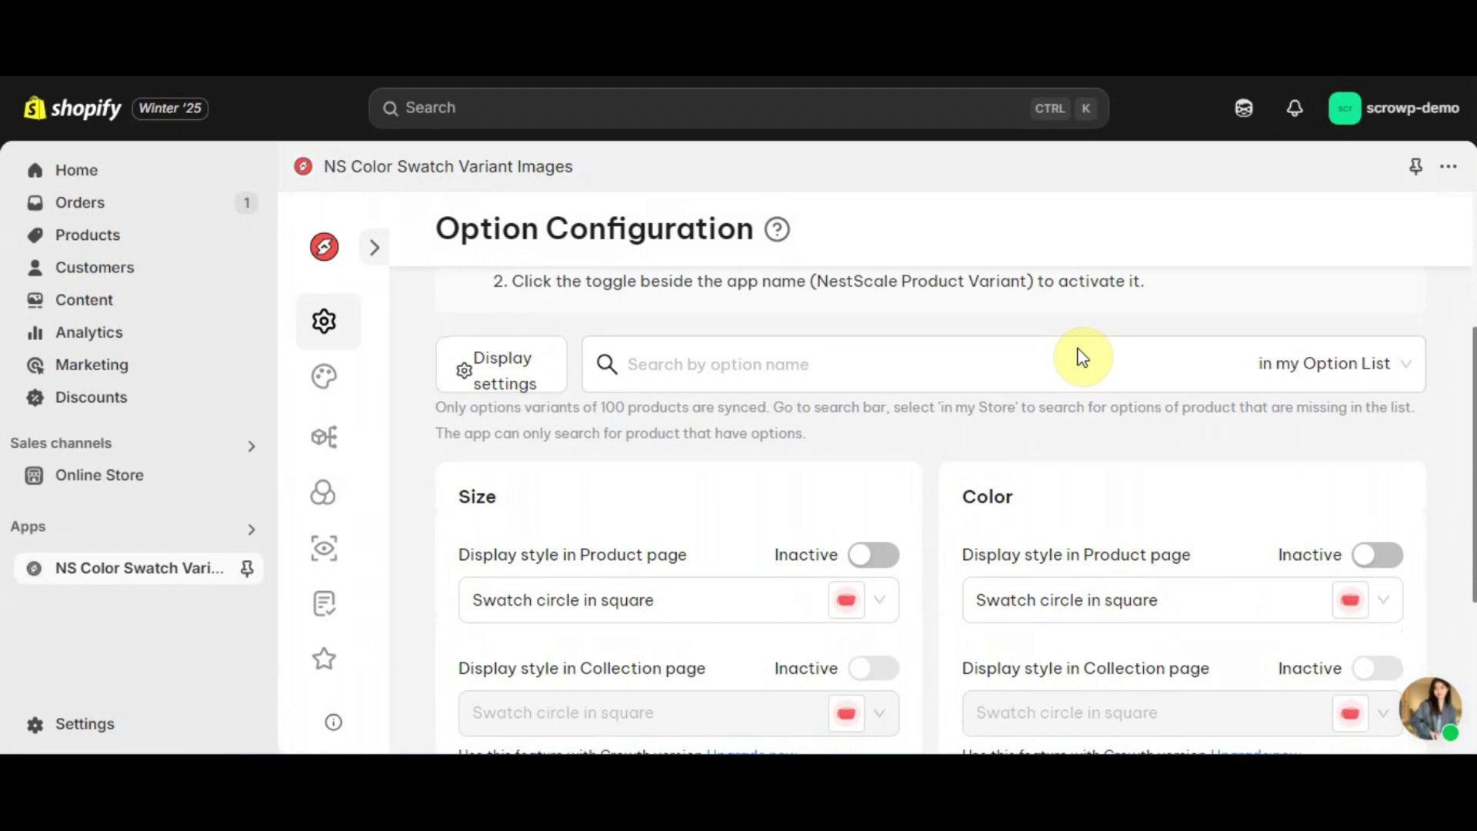
scroll(1081, 355, "down", 2)
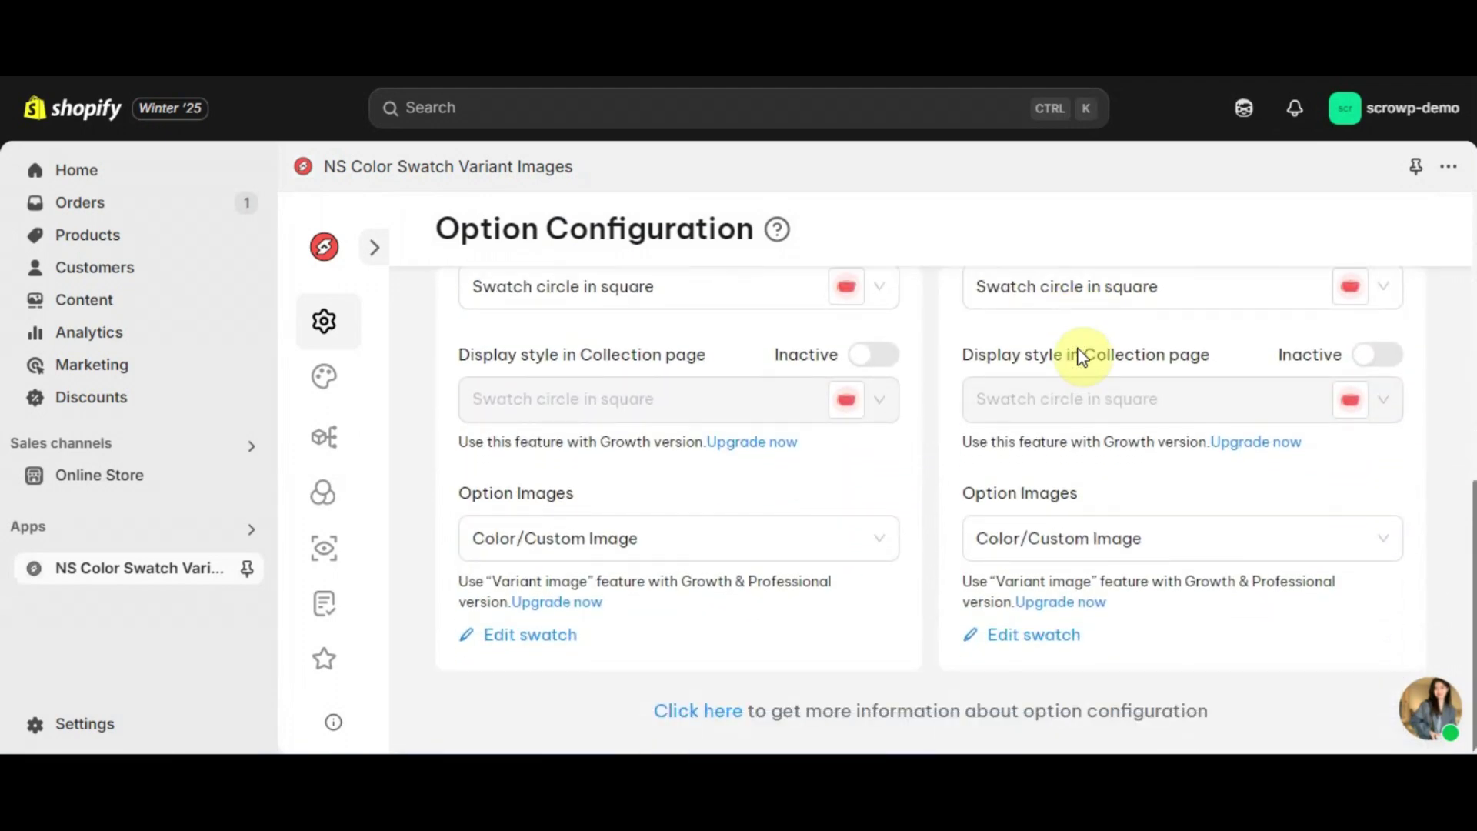
scroll(1081, 356, "up", 8)
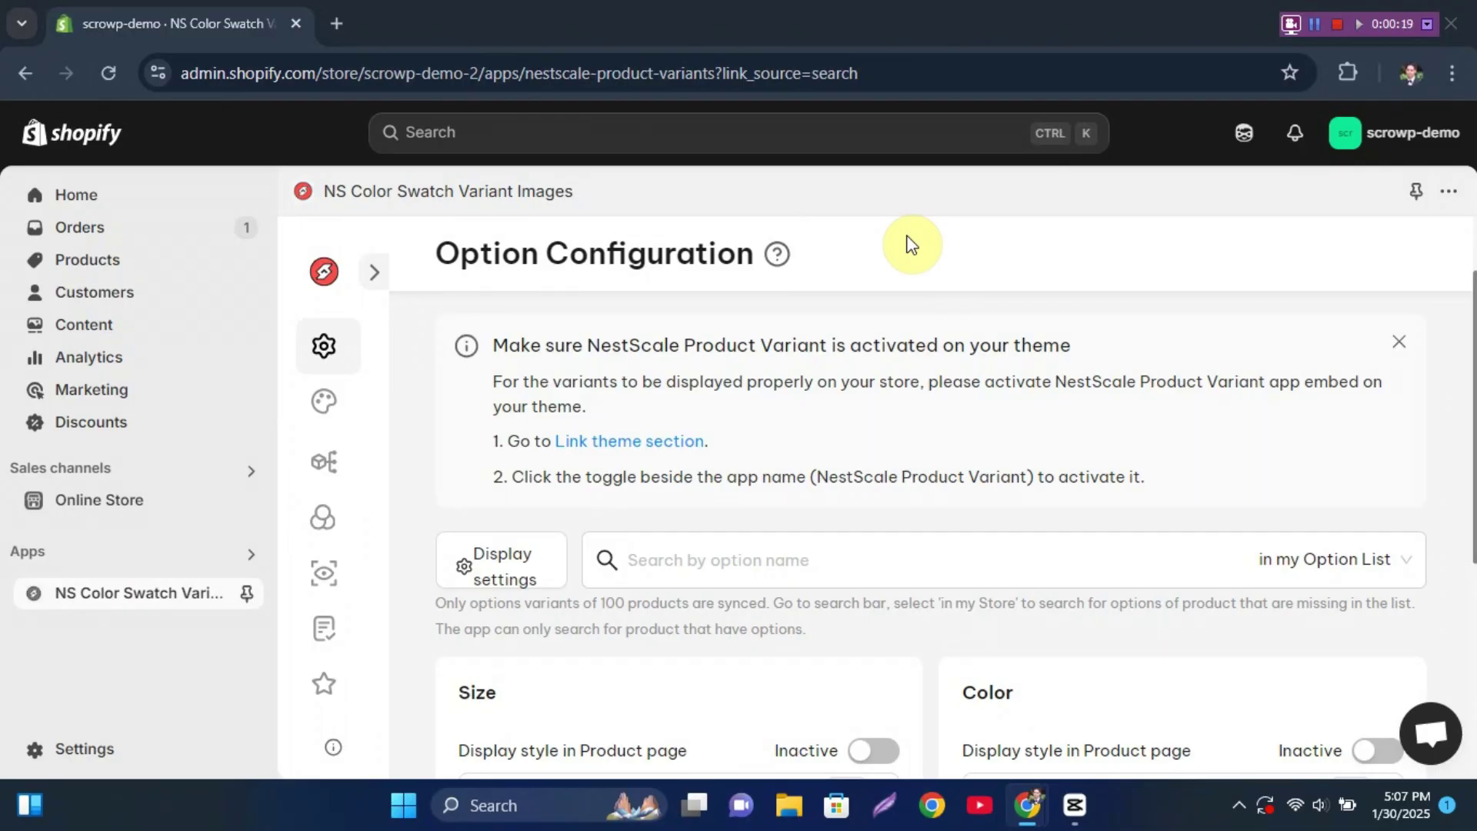
Open the linked theme section, enable the NestScale Product Variant app embed and save the theme
left_click(598, 443)
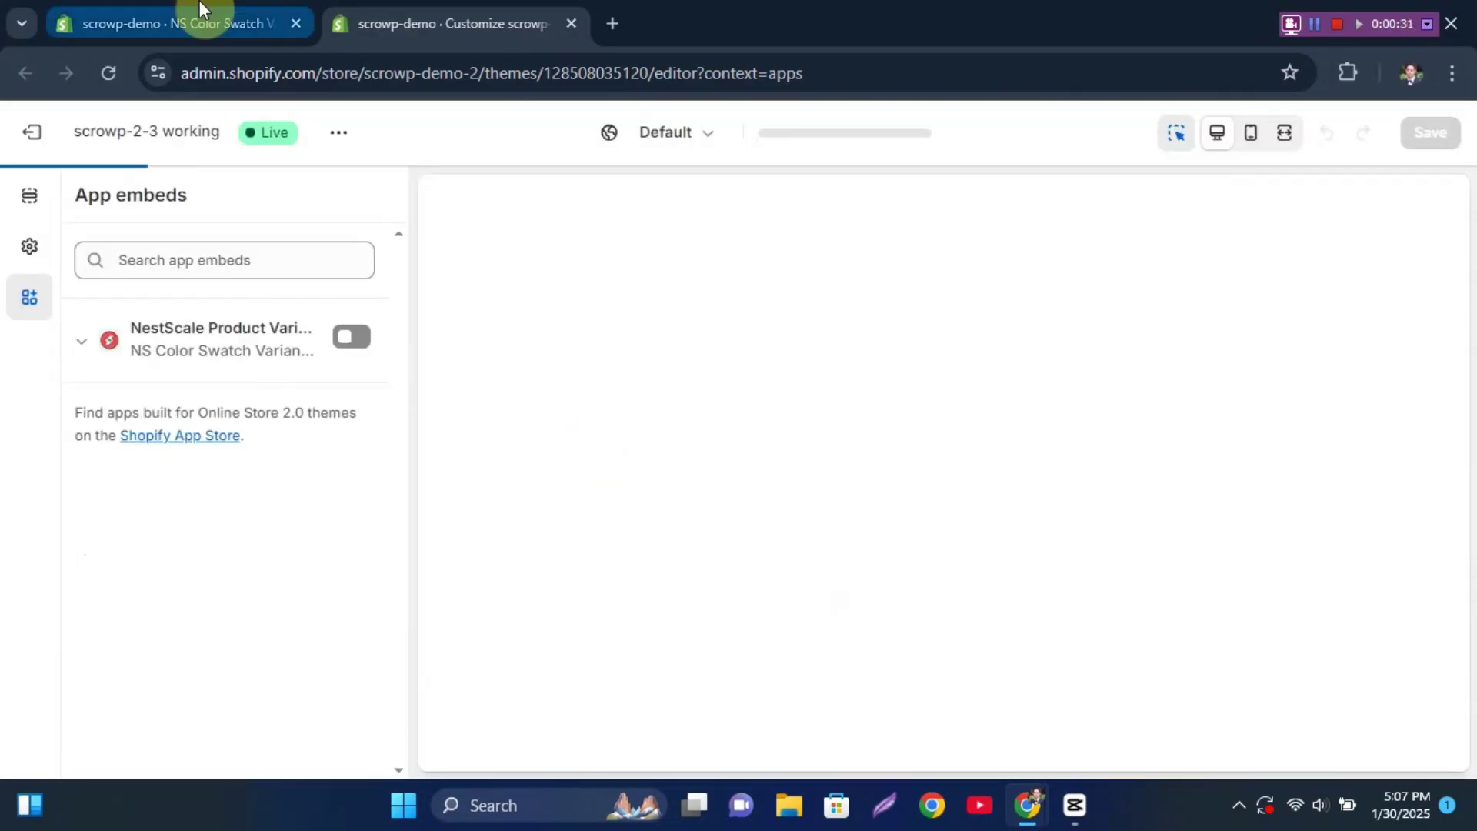
left_click(69, 5)
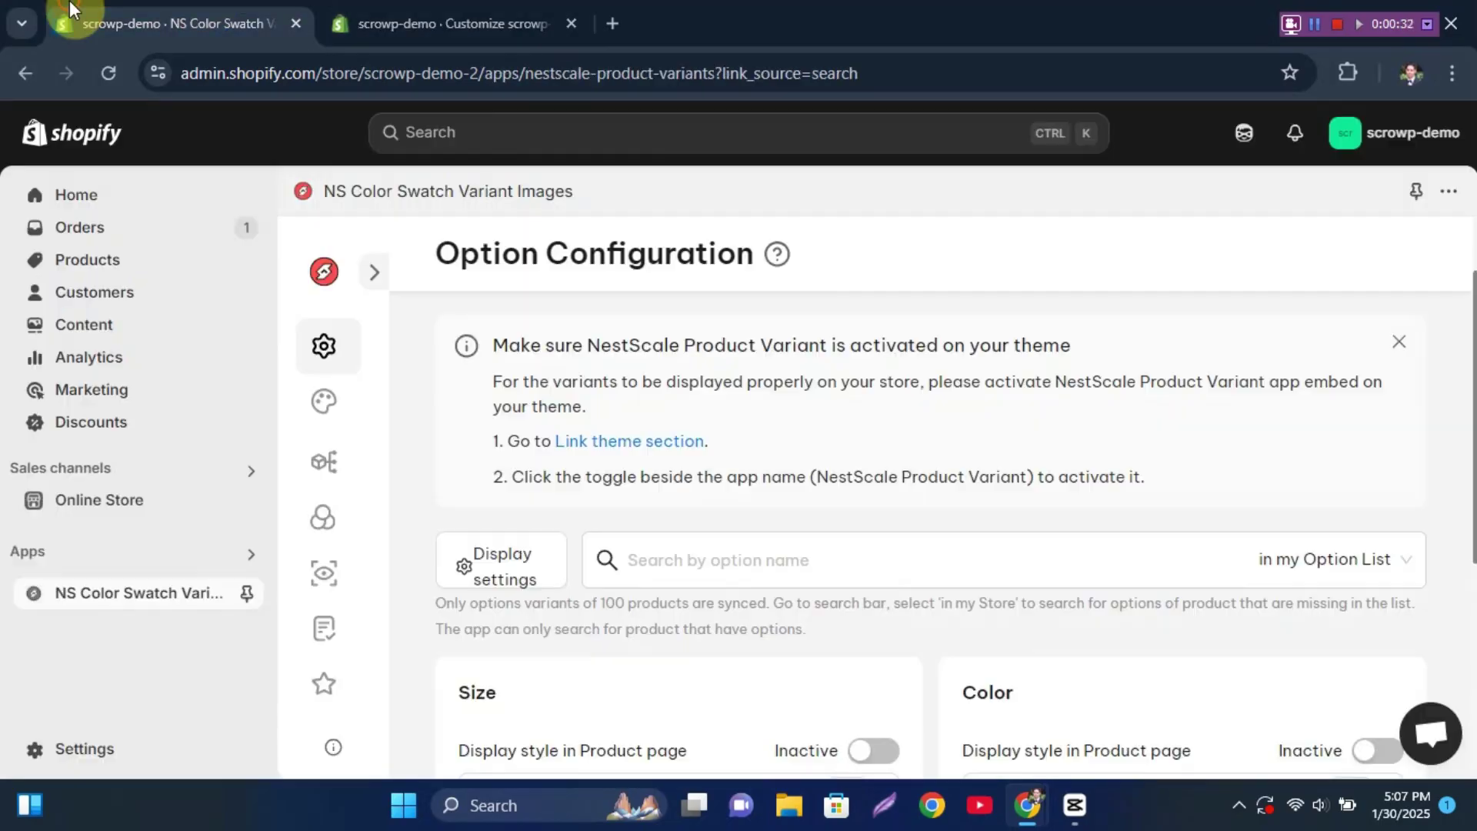
triple_click(594, 472)
left_click(393, 12)
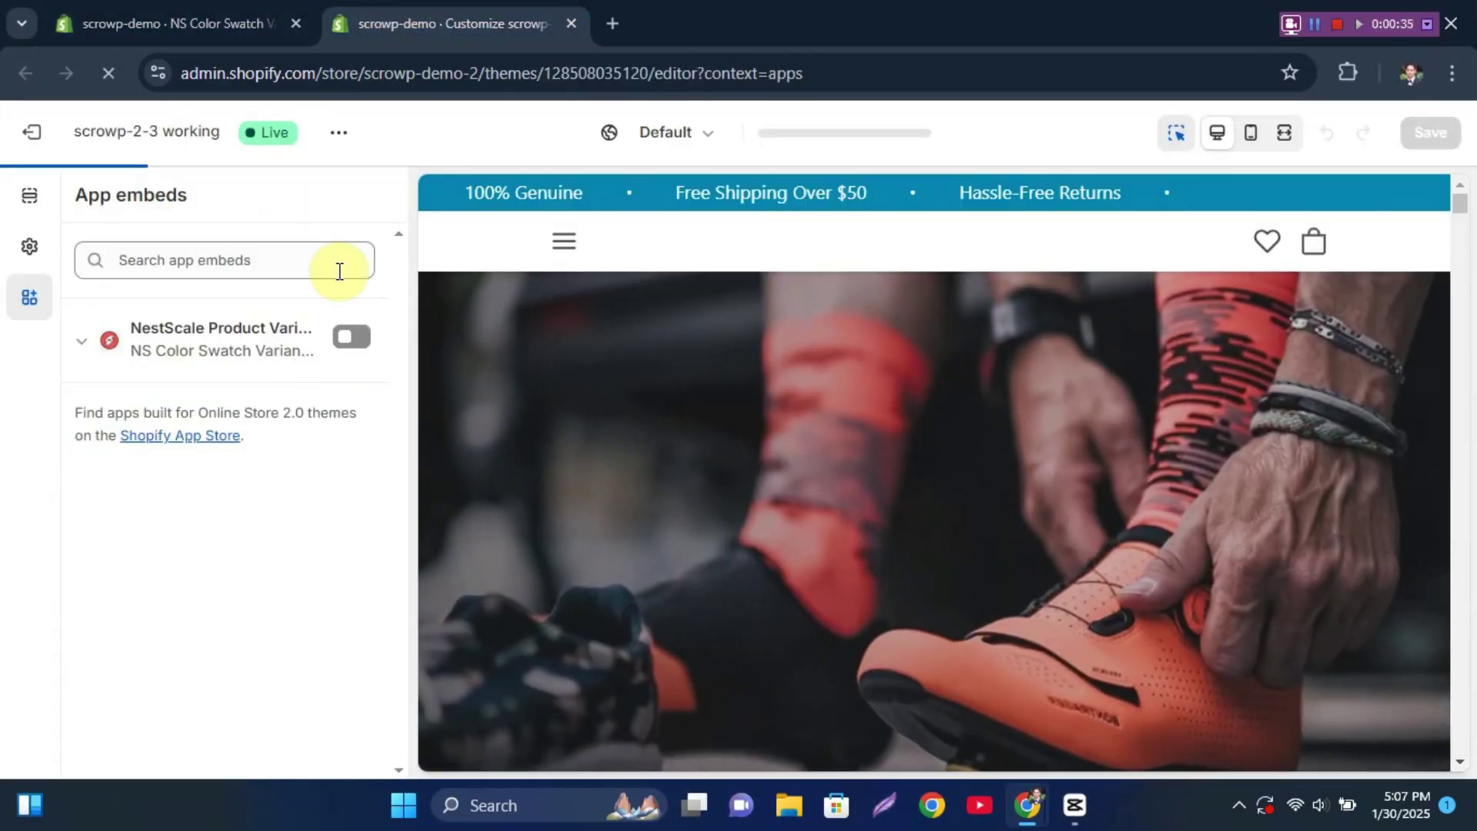
left_click(355, 339)
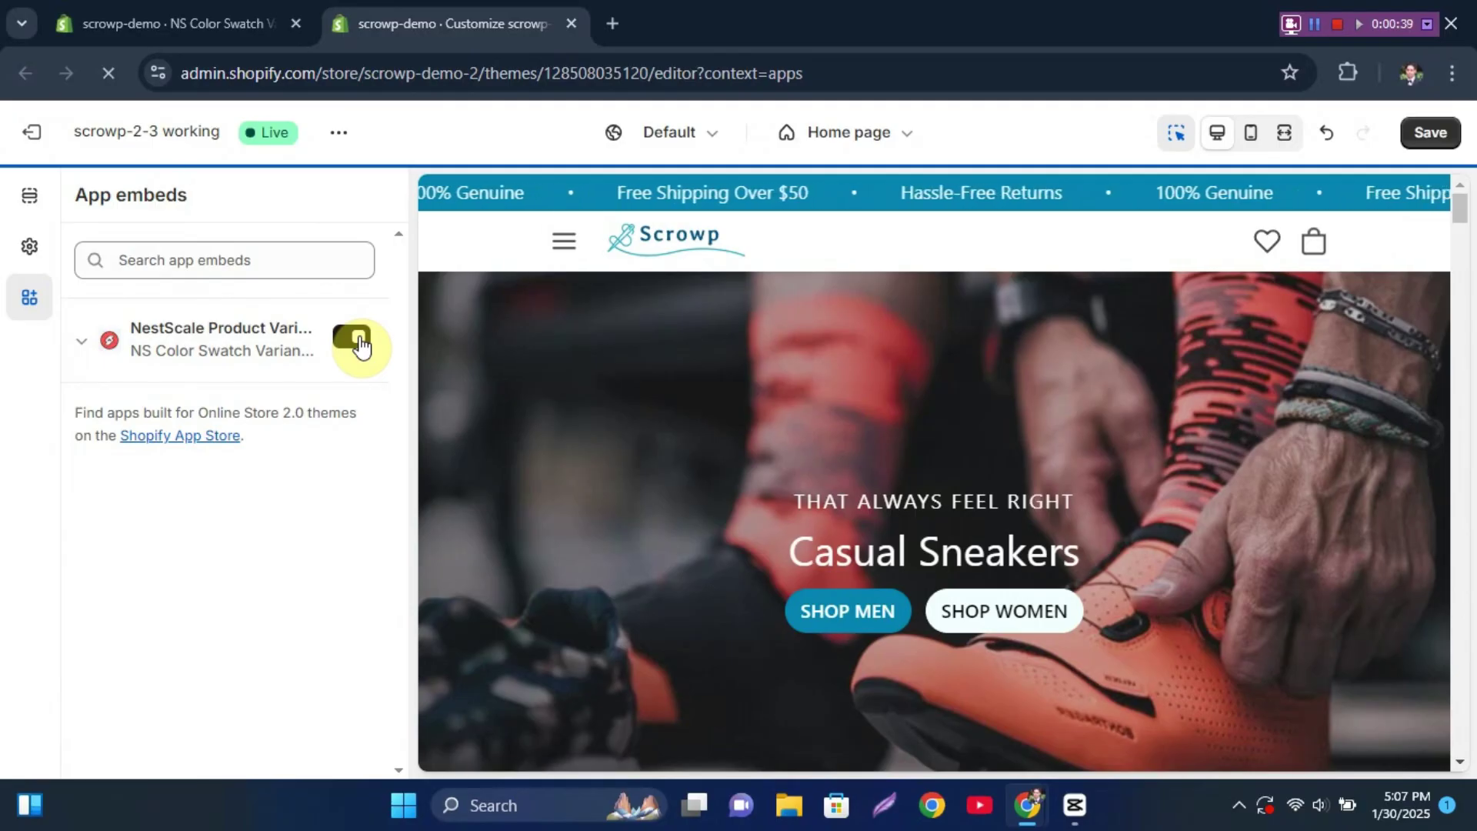
left_click(1425, 137)
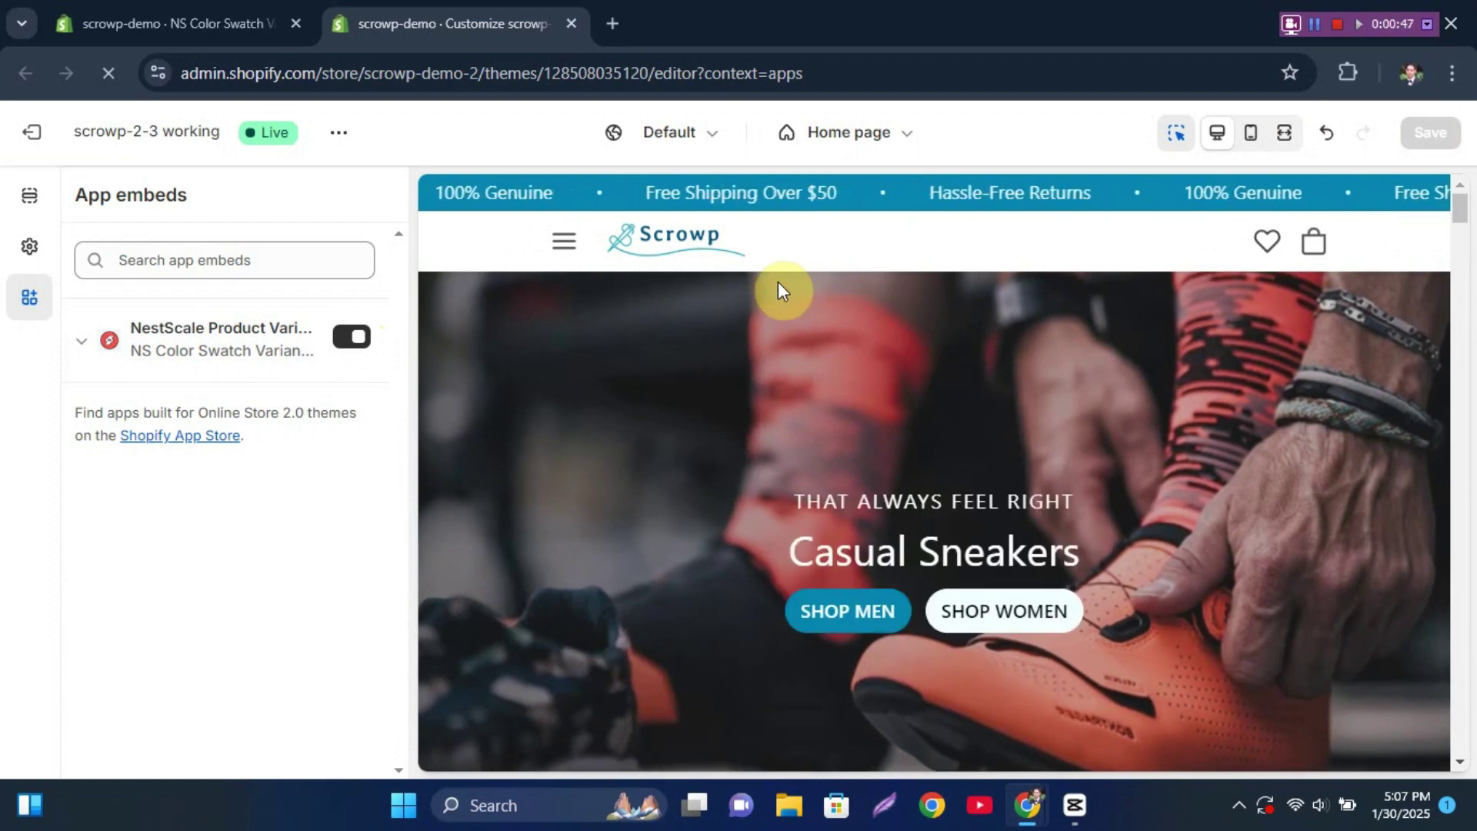
Return to the swatch app's Option Configuration page and examine the Size and Color display settings
left_click(237, 21)
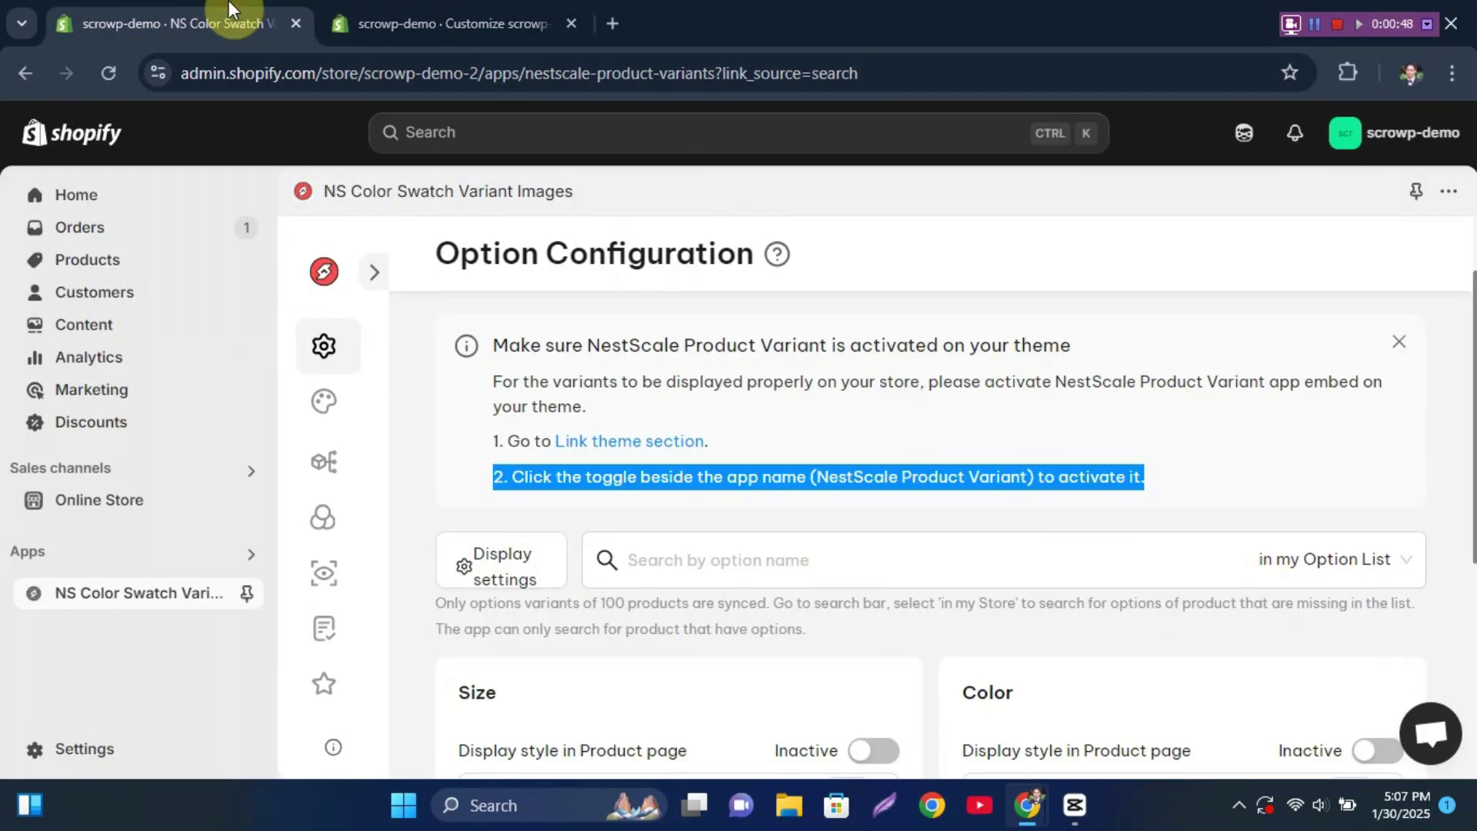
left_click(724, 472)
scroll(865, 481, "down", 3)
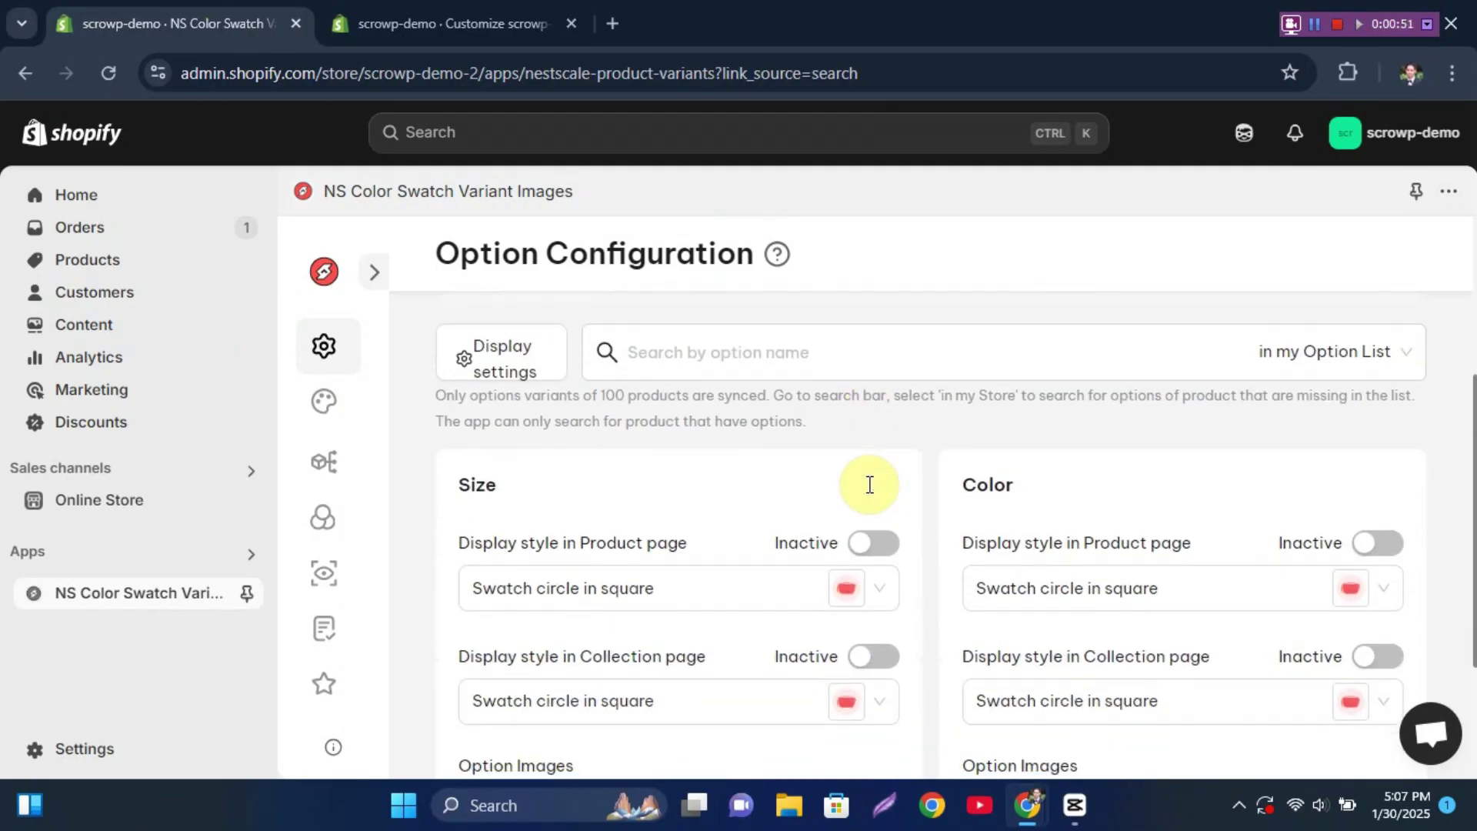
scroll(870, 485, "down", 1)
scroll(870, 485, "down", 1)
scroll(870, 484, "up", 1)
scroll(870, 484, "up", 1)
scroll(870, 485, "down", 1)
scroll(869, 485, "up", 1)
scroll(870, 484, "down", 1)
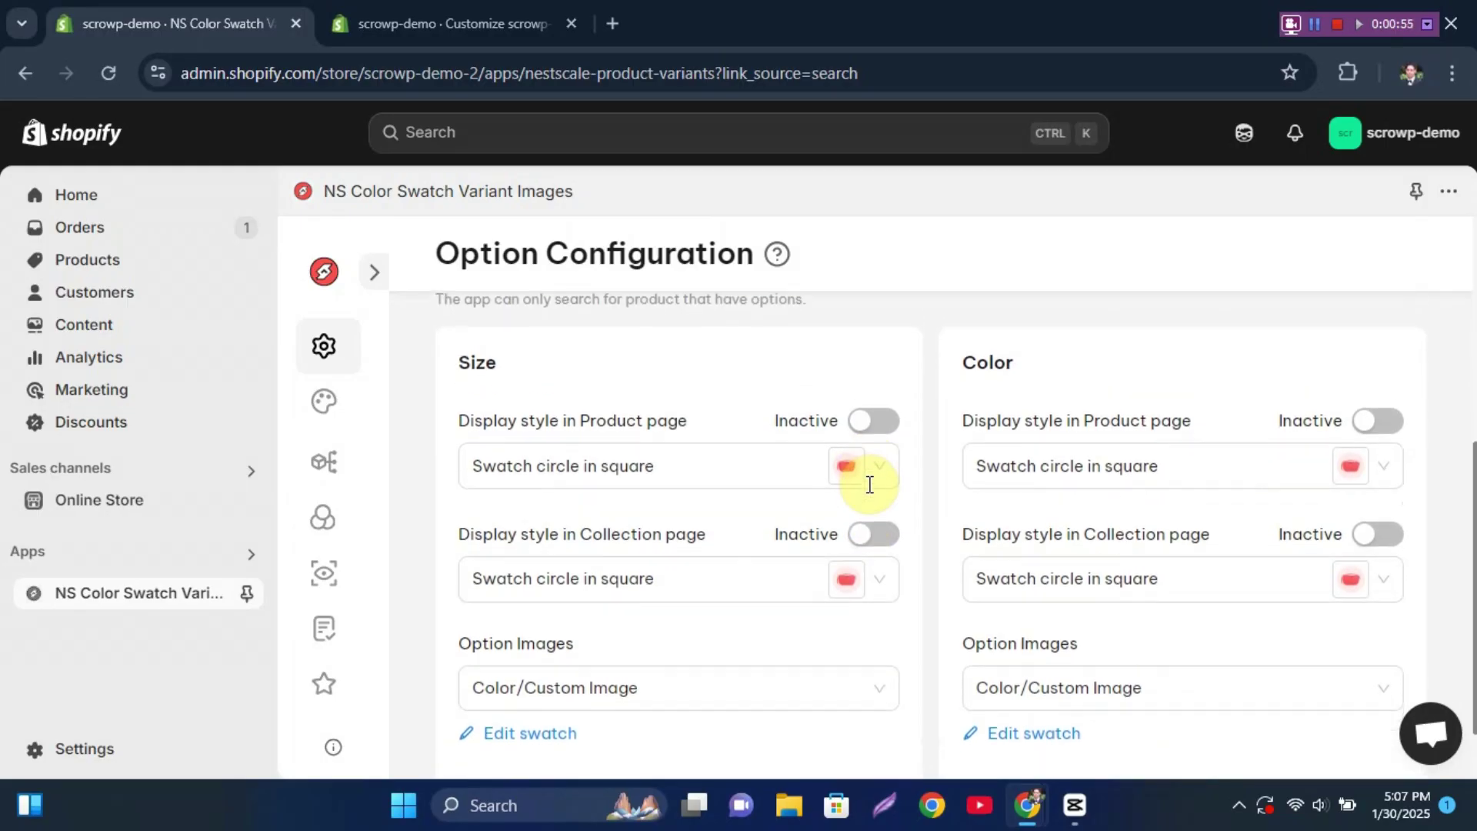
left_click(776, 592)
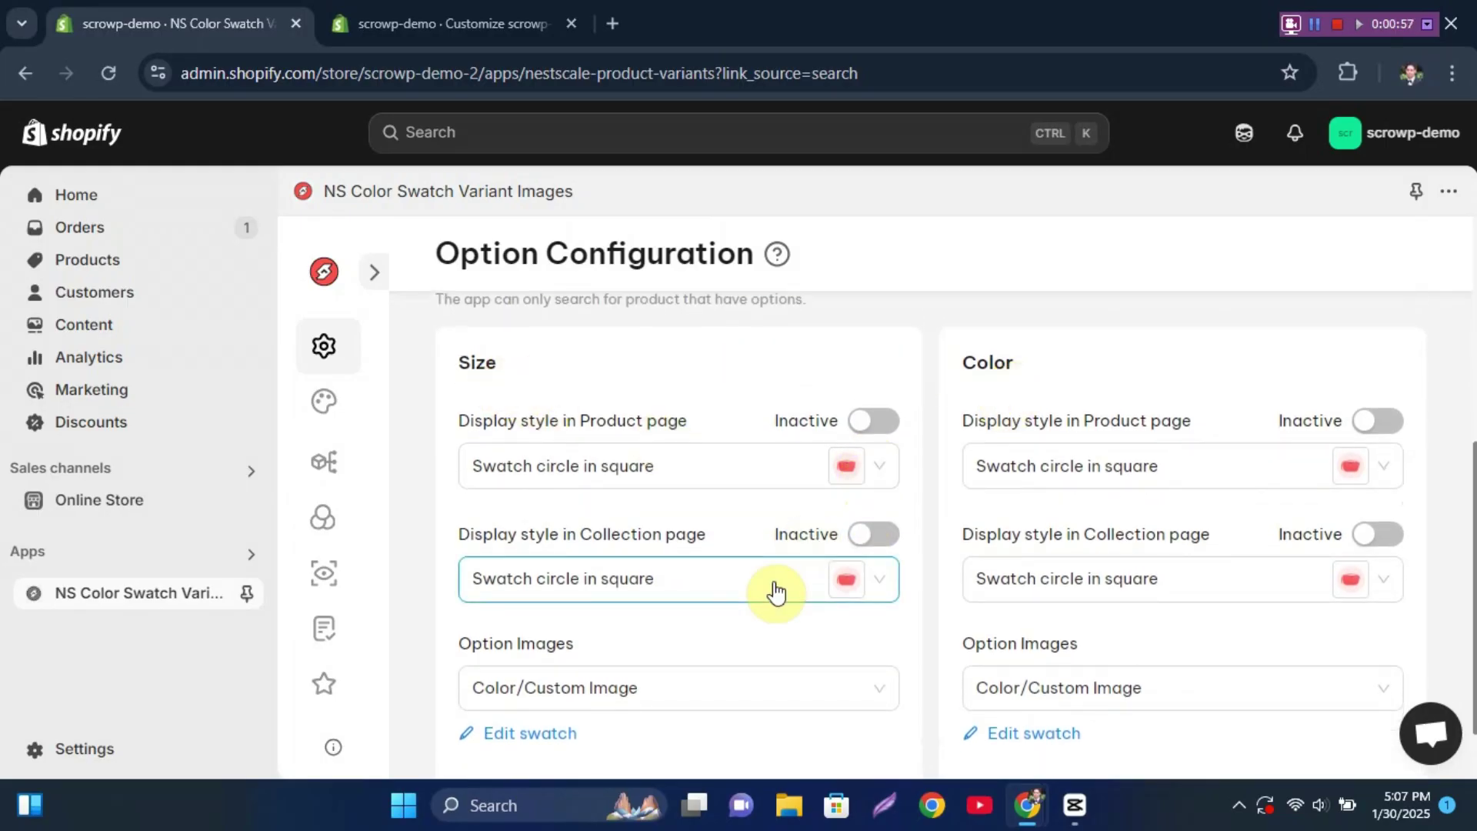
scroll(776, 592, "down", 1)
scroll(776, 592, "up", 2)
scroll(776, 593, "down", 1)
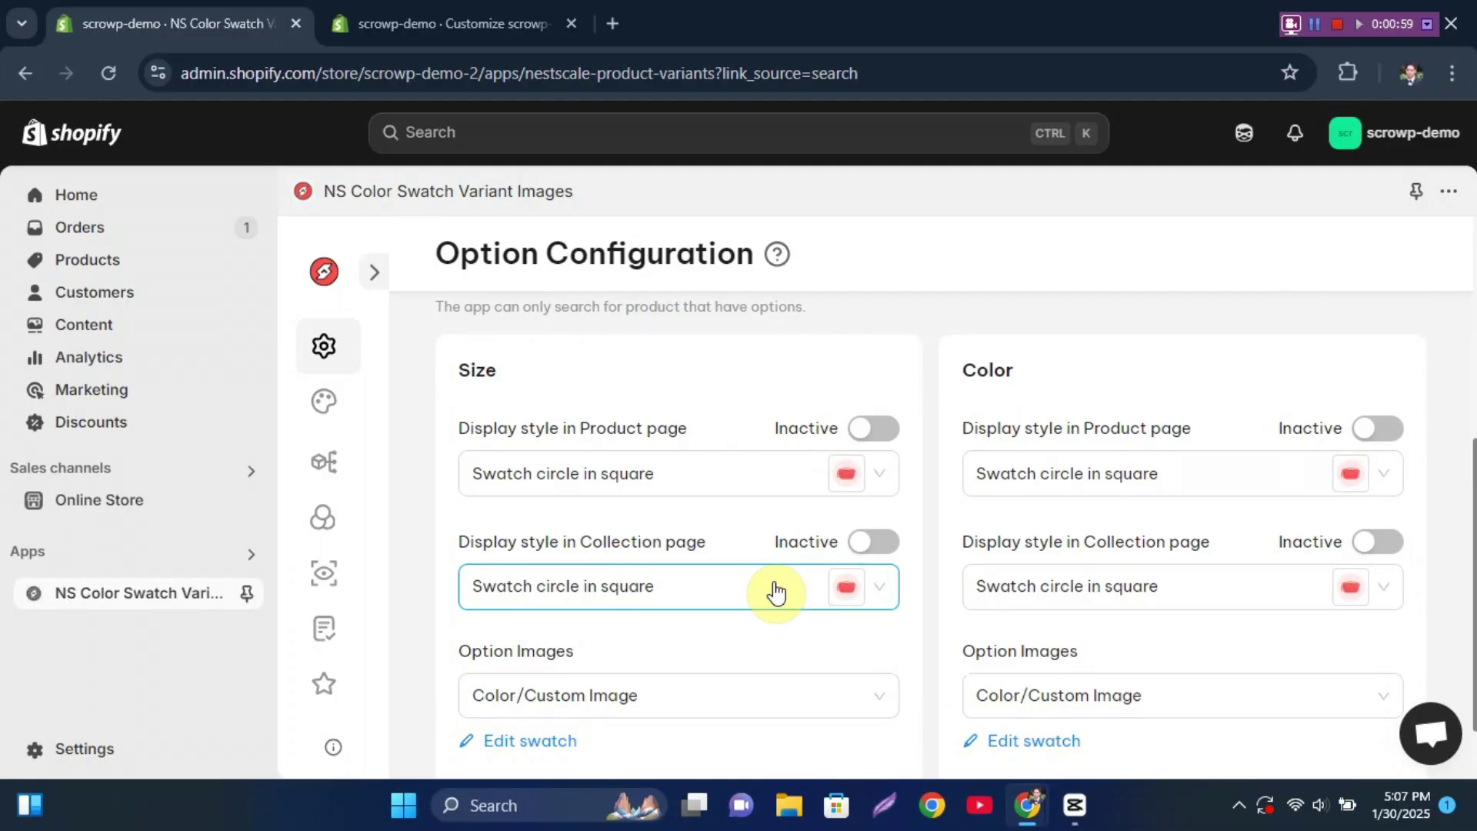
Review the available swatch styles for the Size option's product page display without changing the selection
left_click(785, 481)
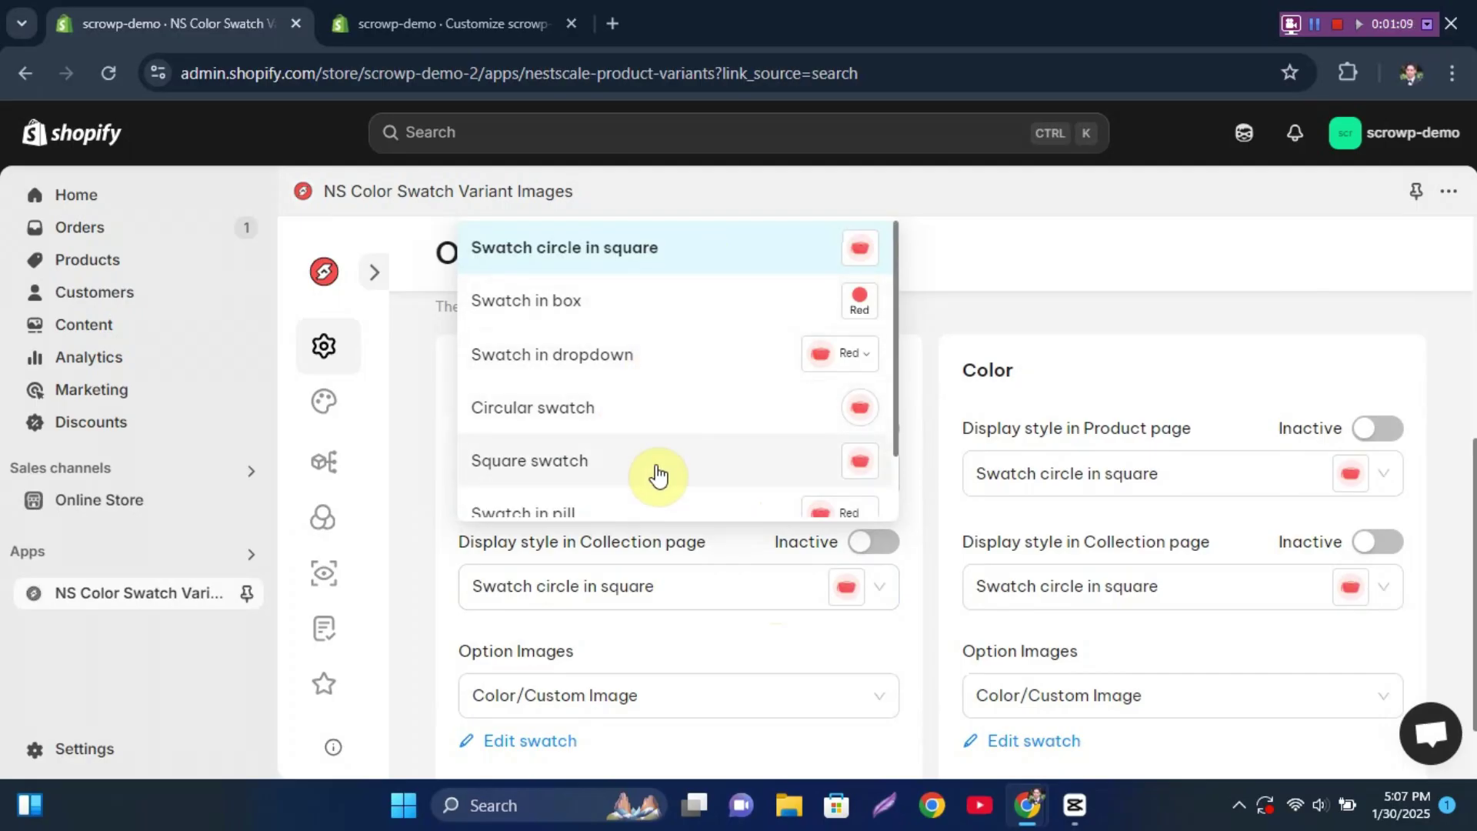
scroll(658, 476, "down", 2)
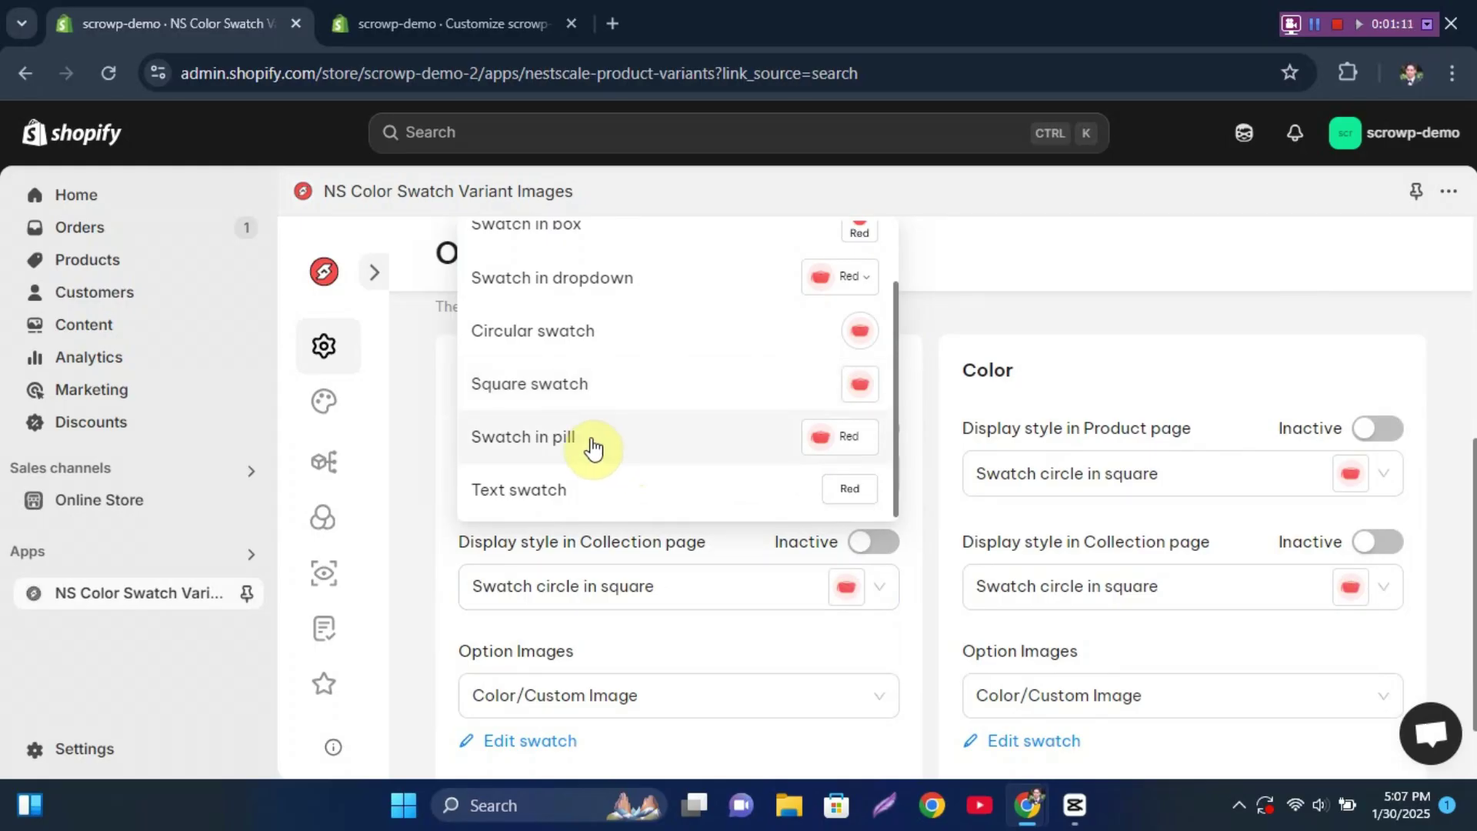
left_click(444, 544)
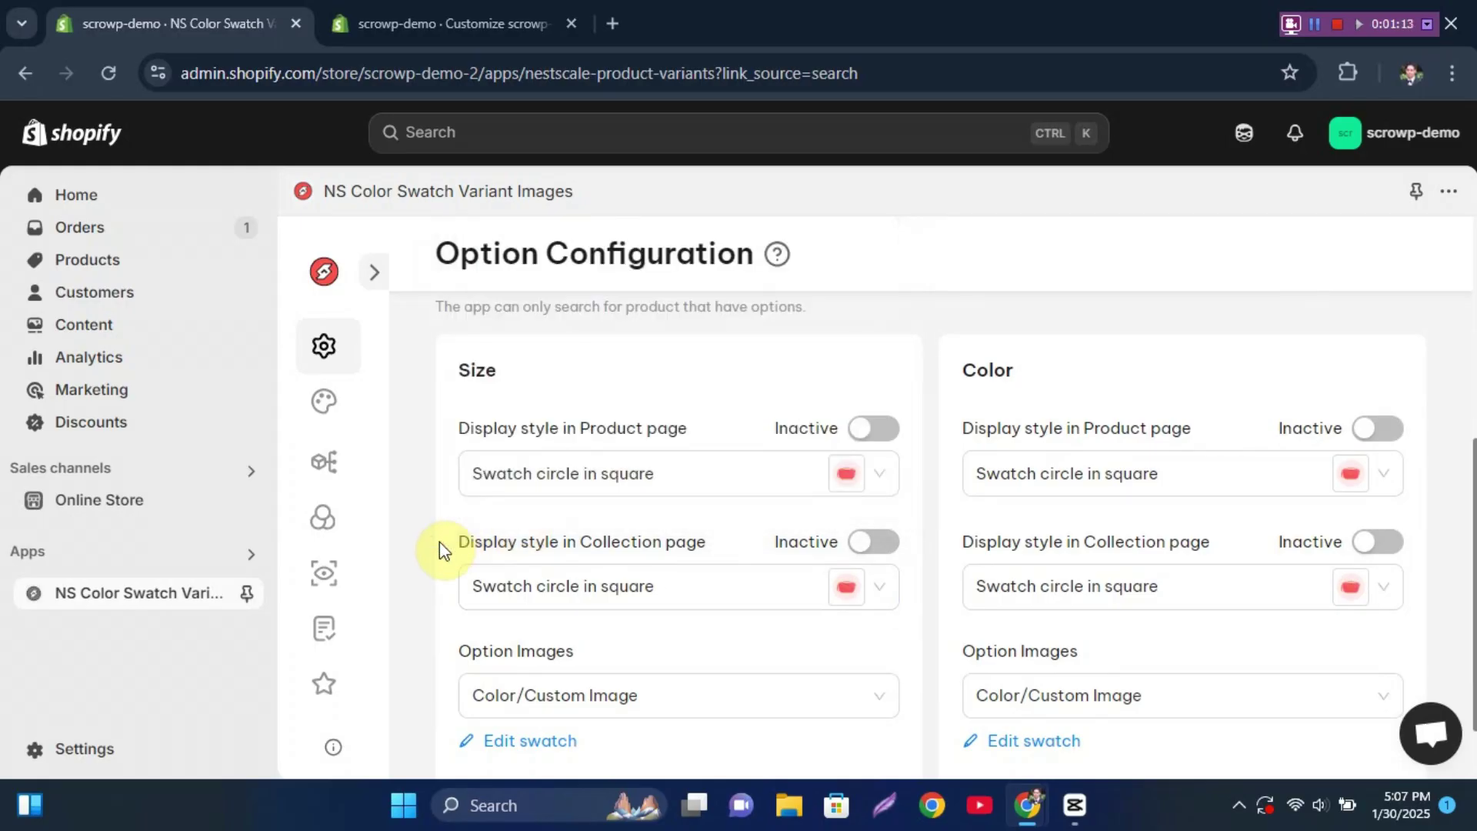
Activate the product page and collection page display styles for both the Size and Color options
left_click(1393, 429)
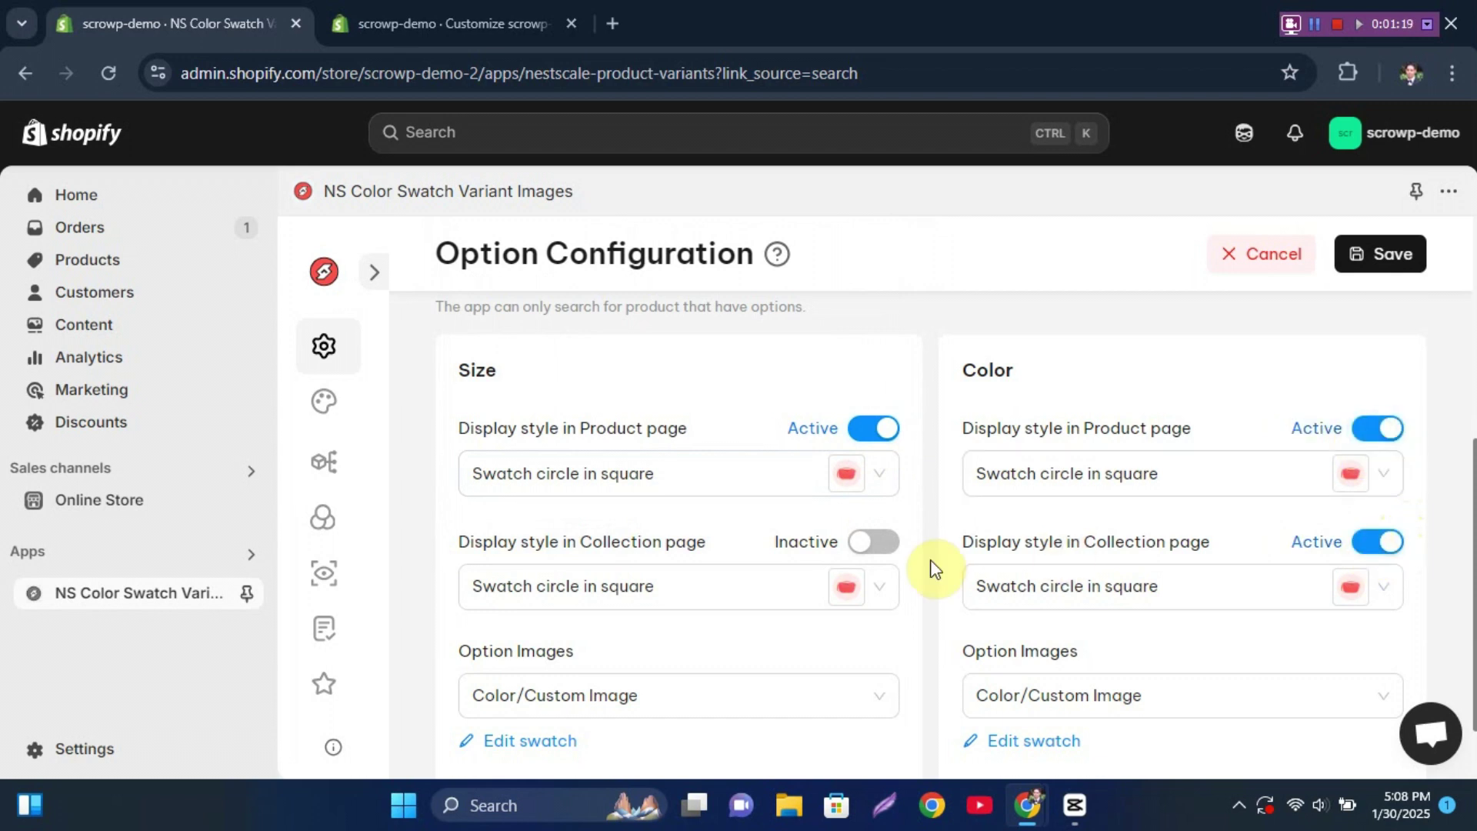
scroll(882, 628, "down", 1)
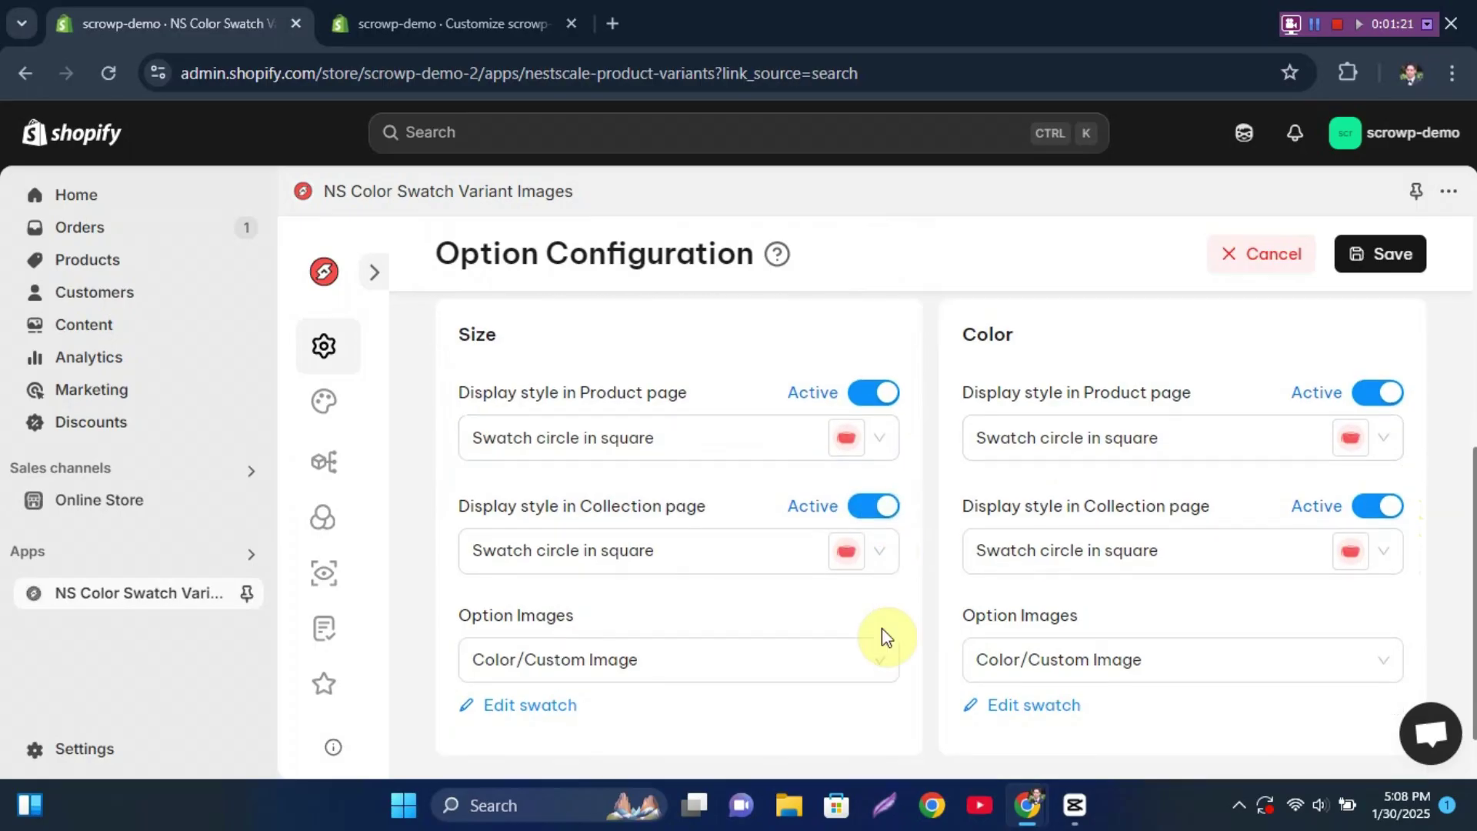
scroll(882, 627, "up", 2)
scroll(882, 628, "down", 1)
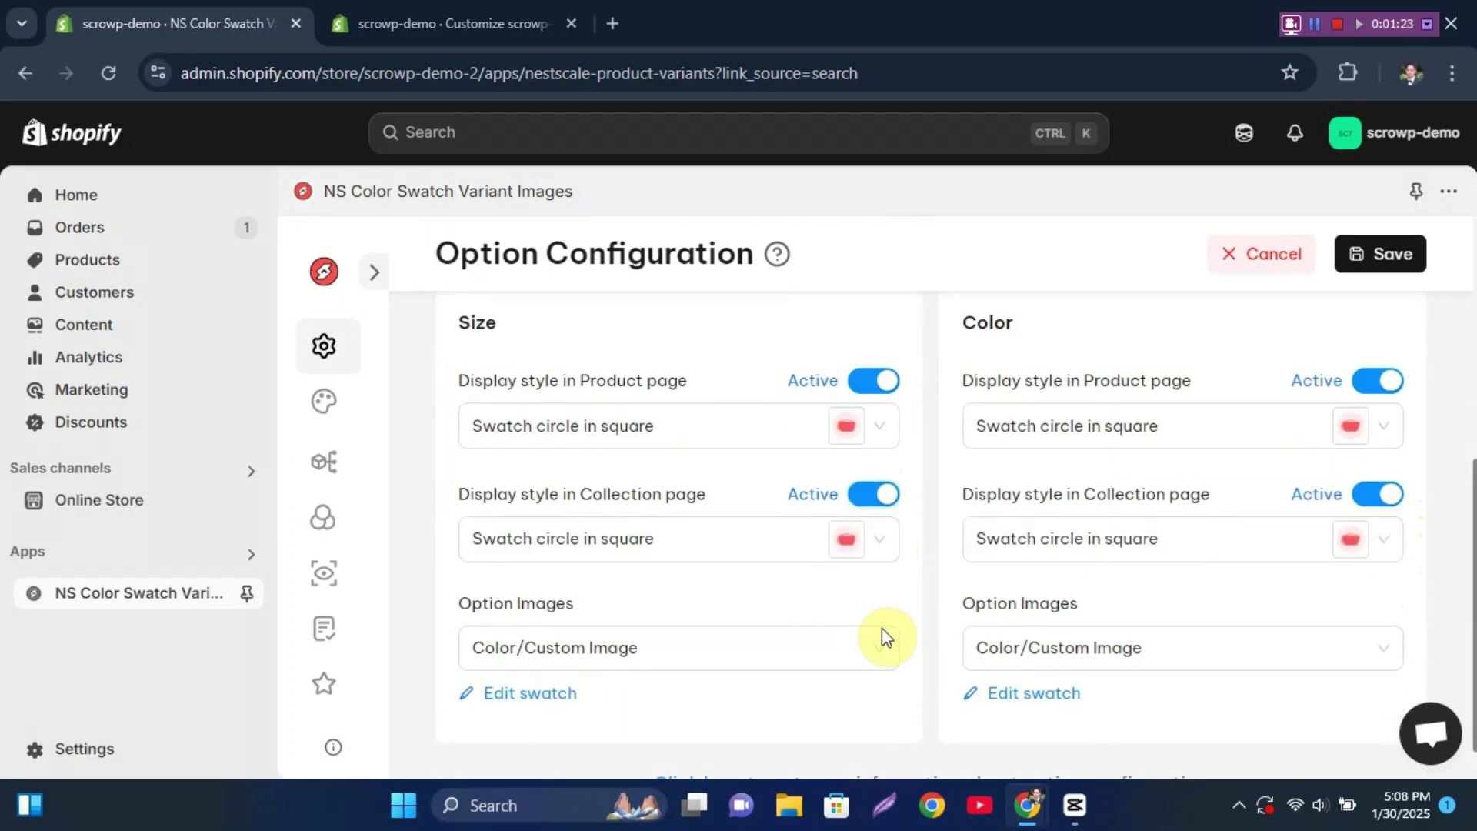
Set Option Images to Variant image for both Size and Color, and save the option configuration
left_click(718, 643)
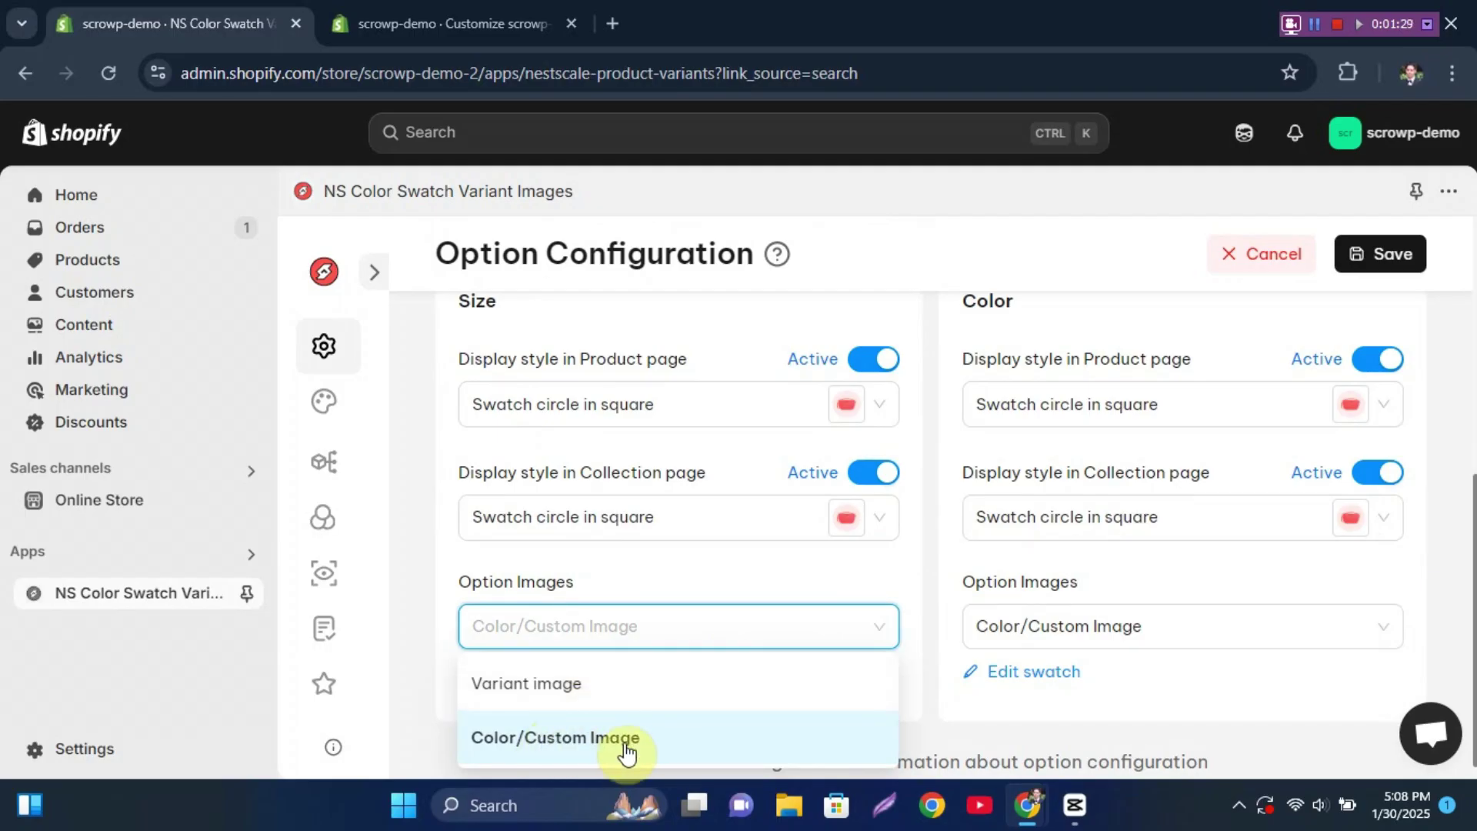
left_click(510, 691)
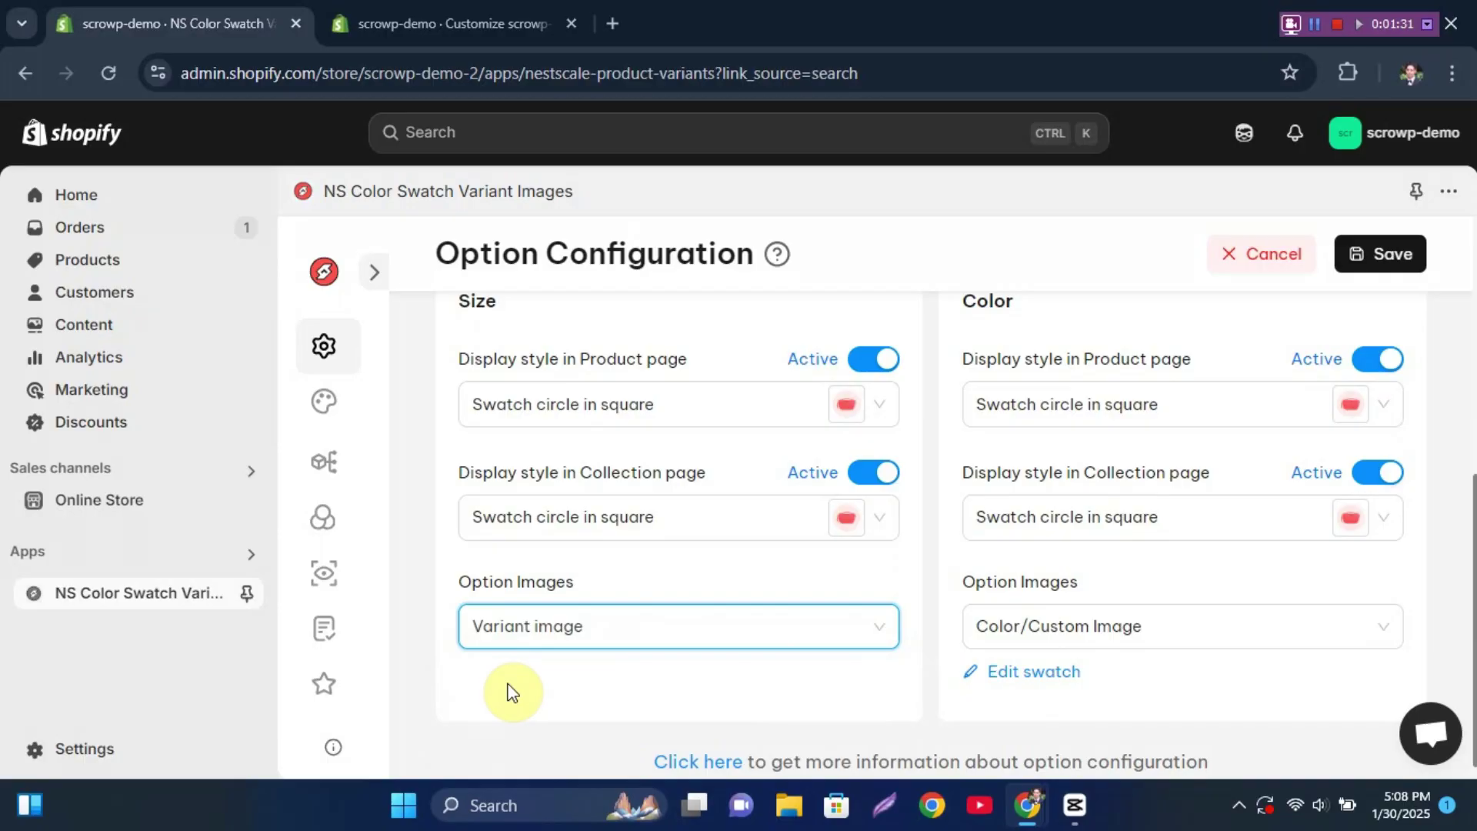
left_click(968, 638)
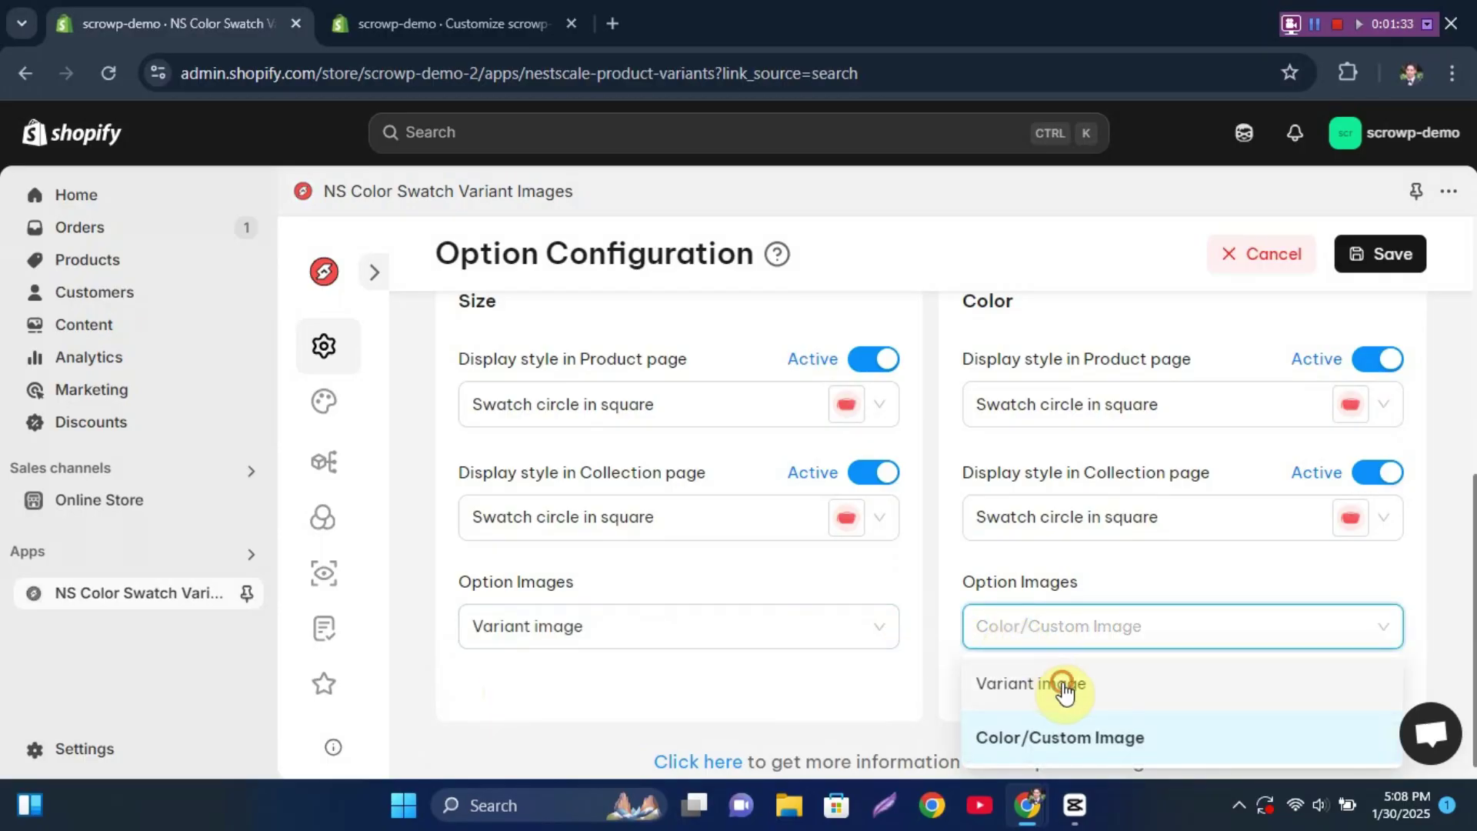
left_click(1064, 689)
left_click(1378, 253)
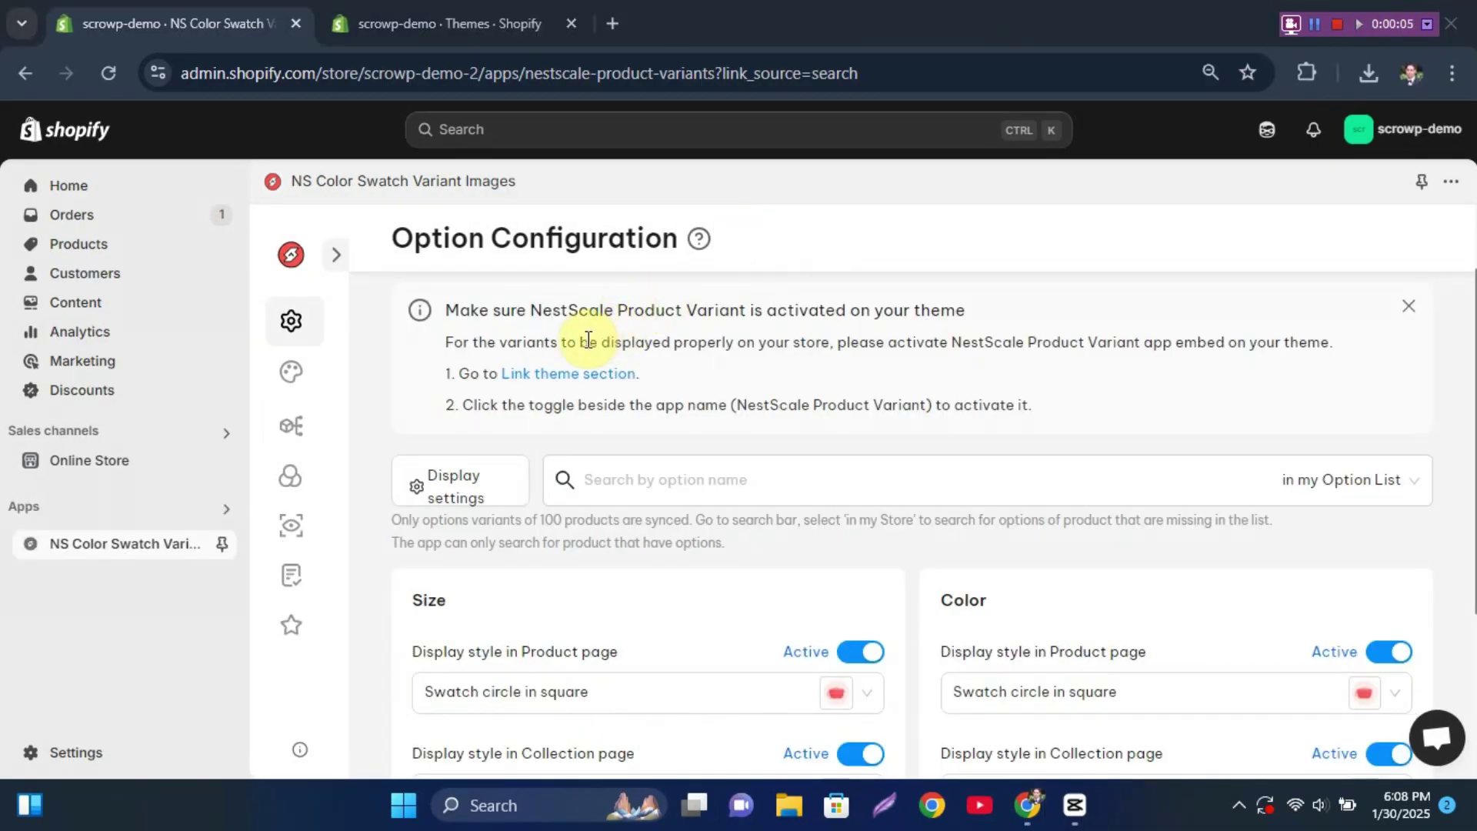
scroll(796, 523, "down", 1)
scroll(800, 527, "up", 1)
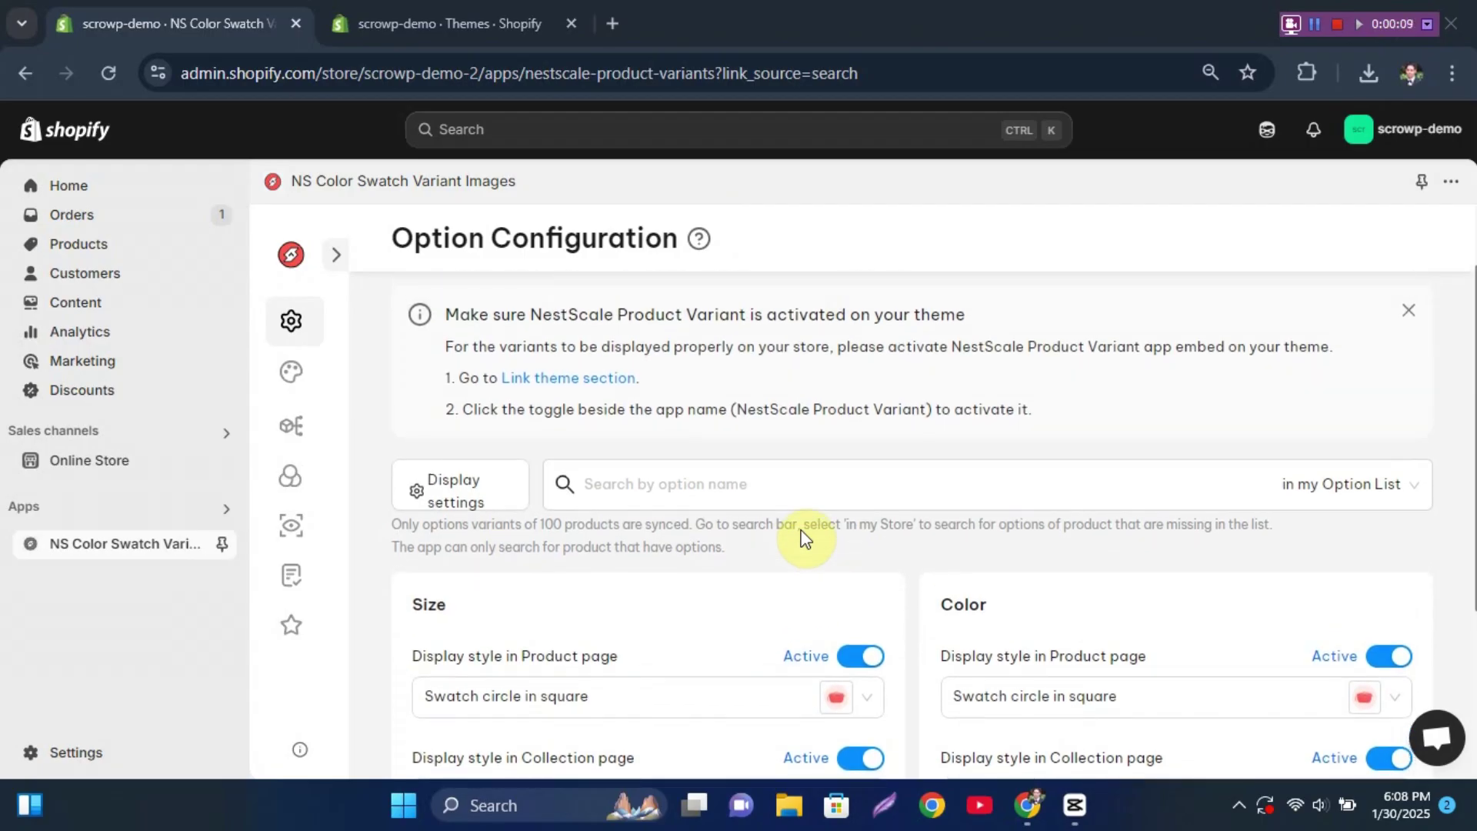
Switch to the store's Themes page, customize the Dawn theme, and show the Default product template
left_click(413, 11)
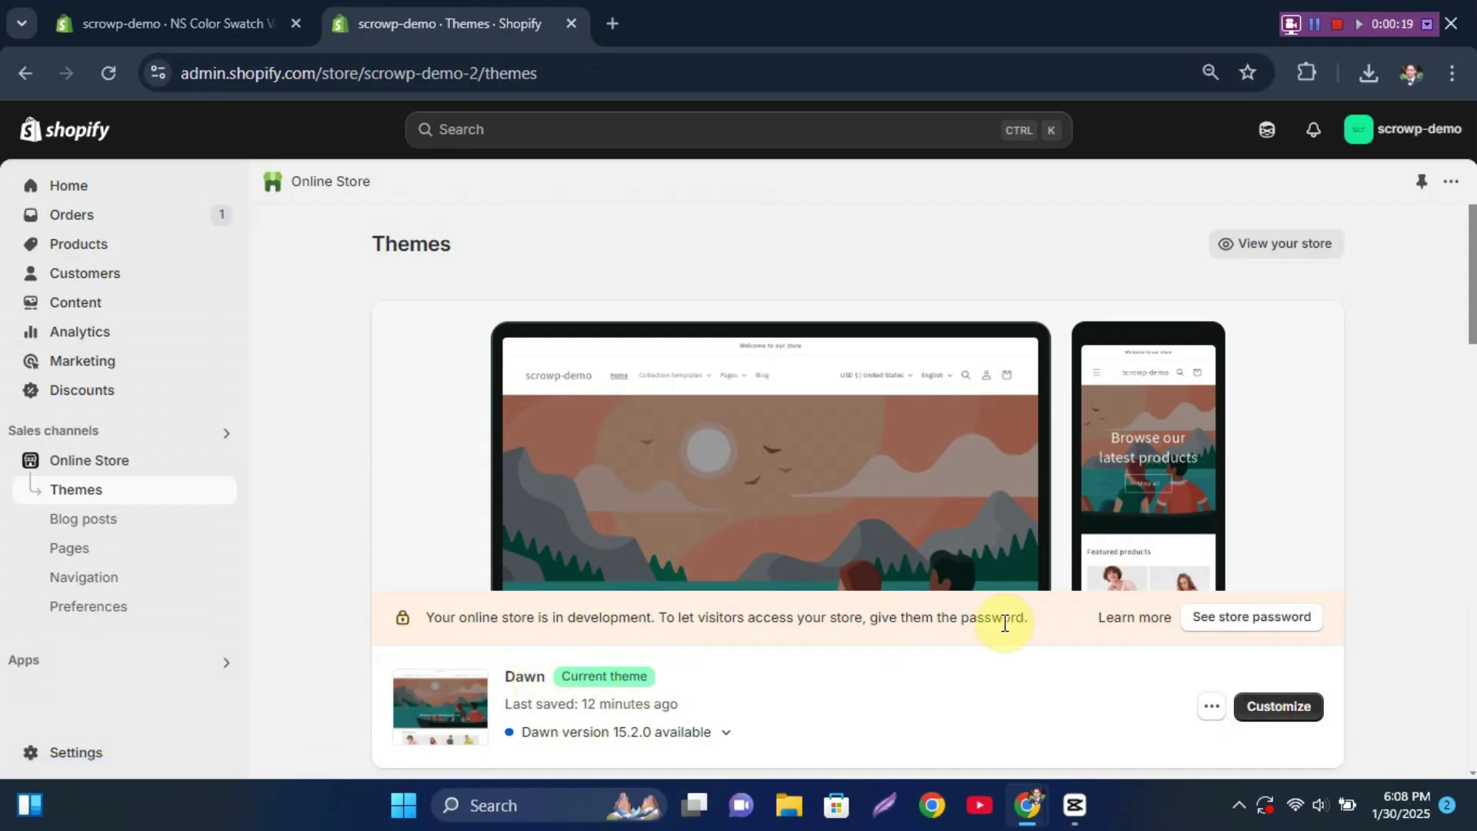
left_click(1279, 707)
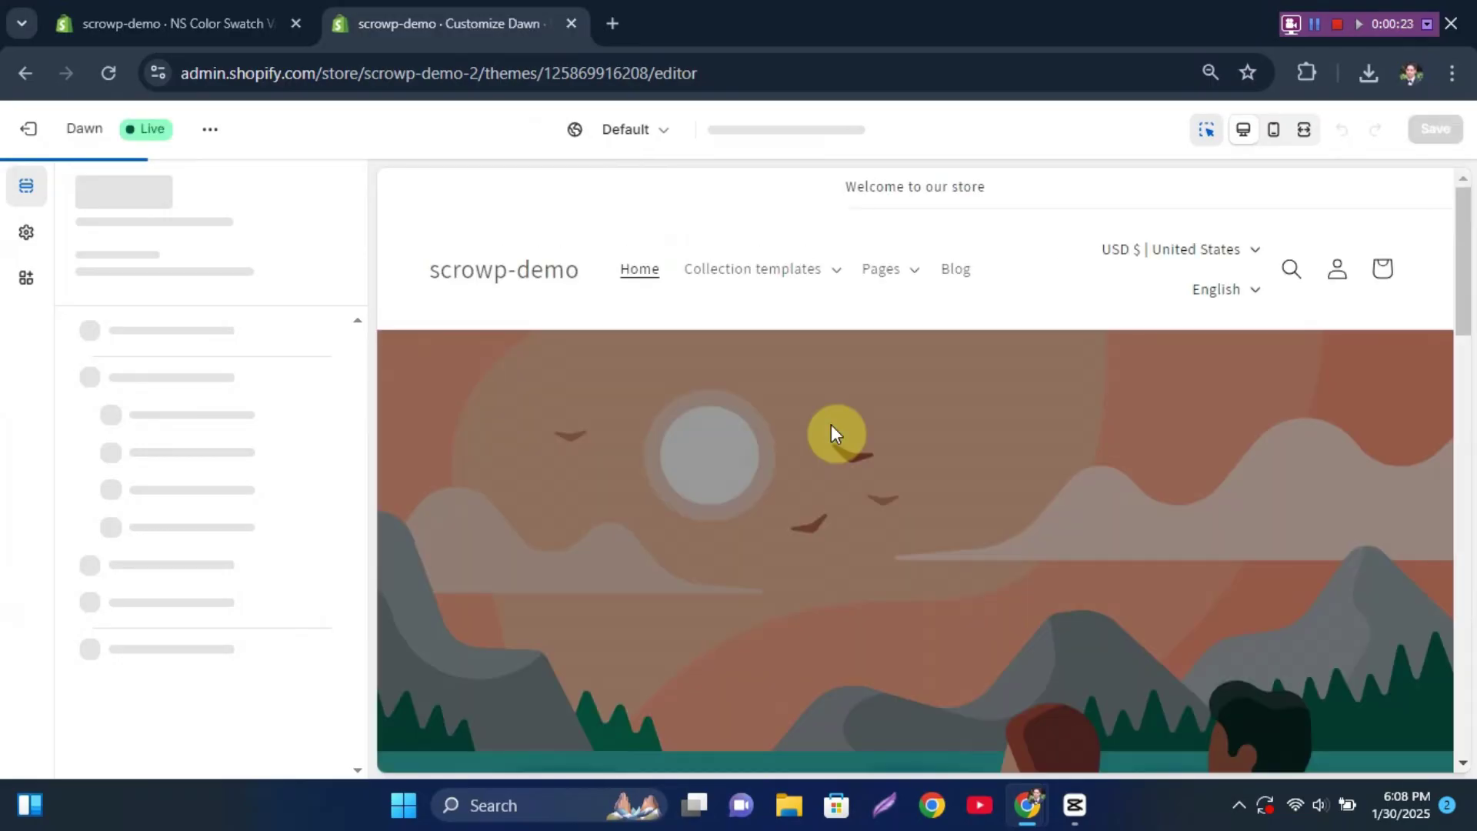
left_click(791, 140)
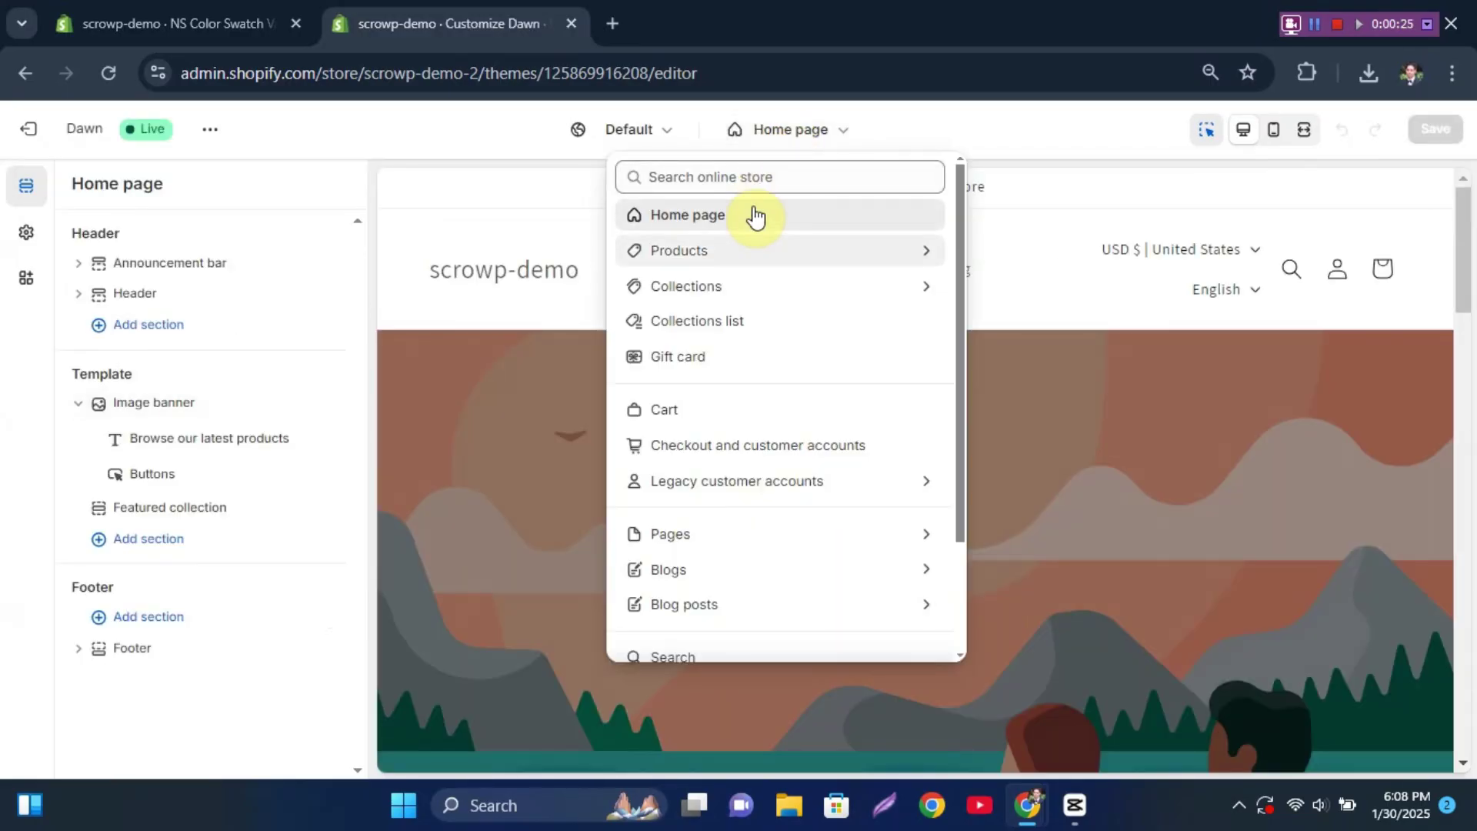
left_click(719, 253)
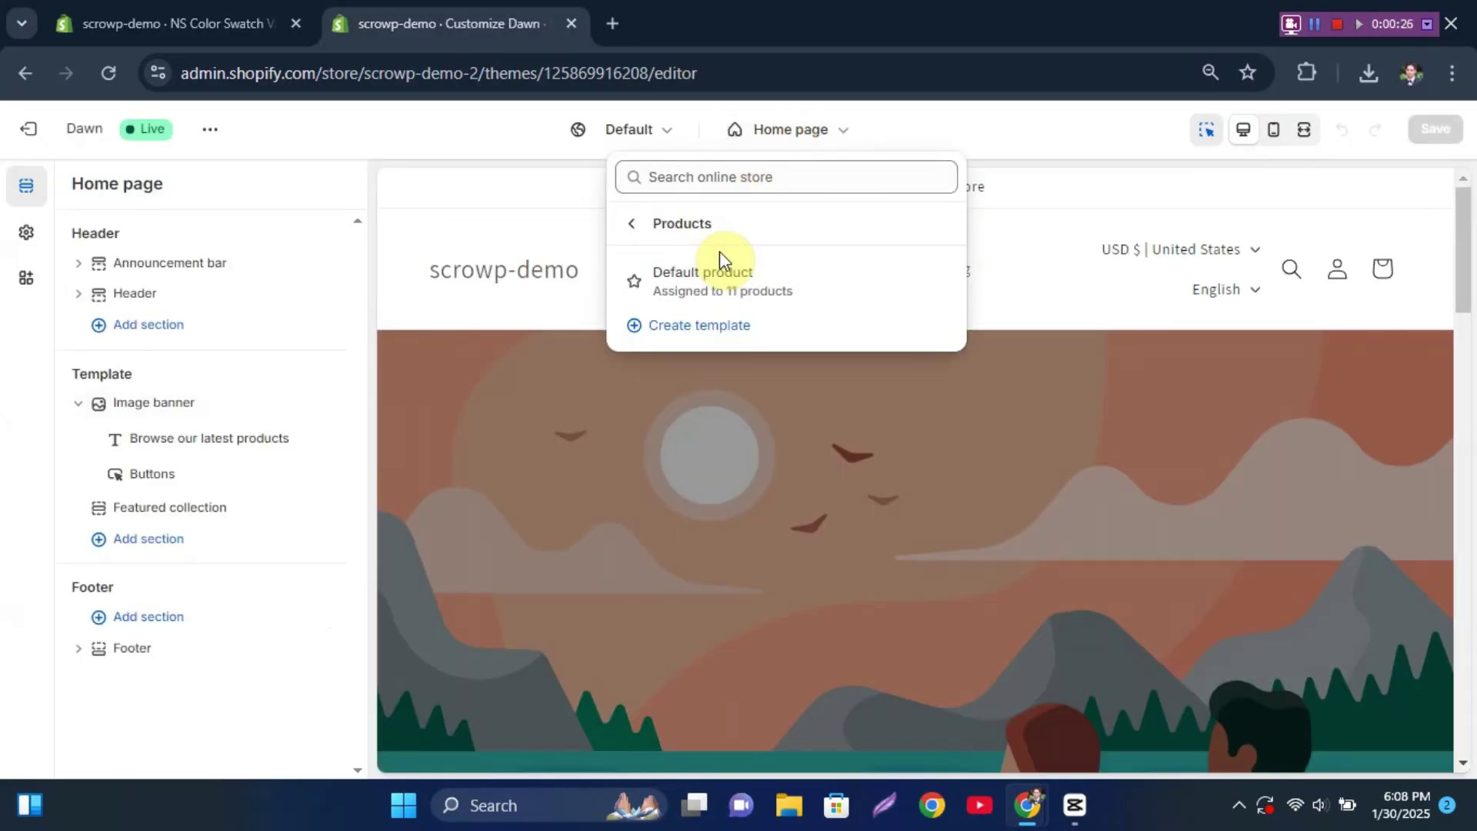
left_click(695, 285)
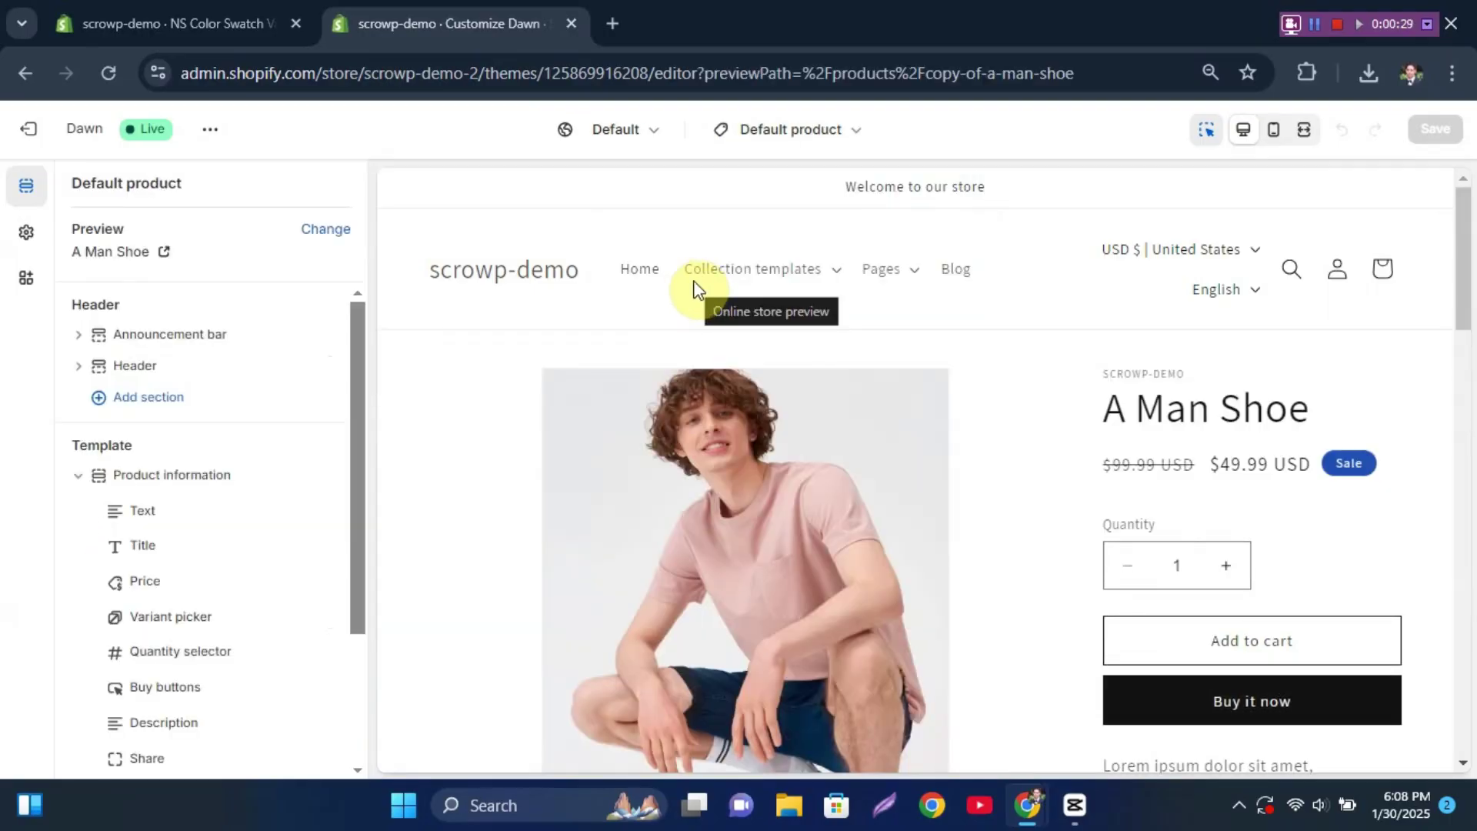
Add the NestScale Product Group app block to the template's Product information section
scroll(132, 528, "down", 3)
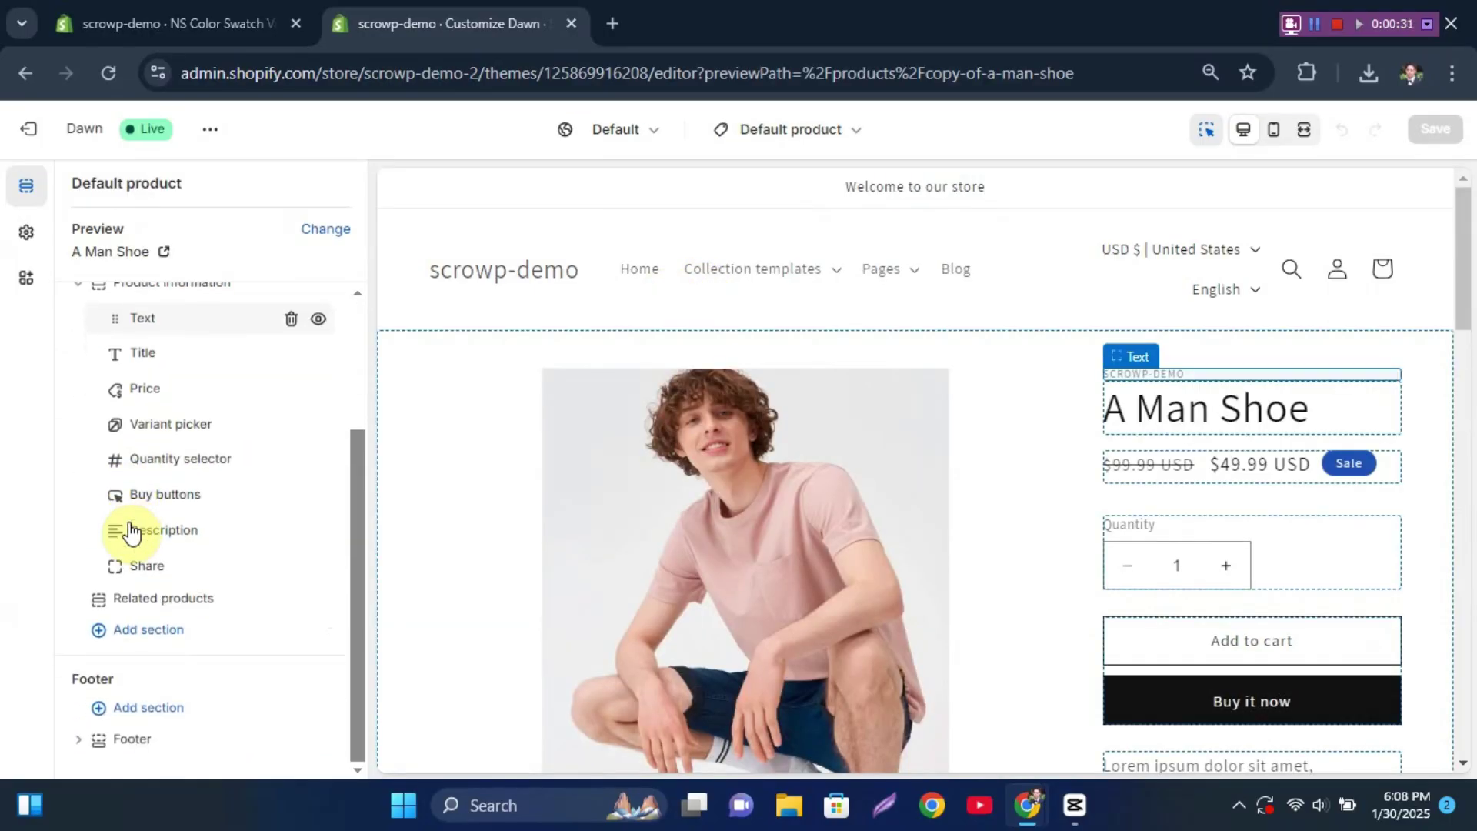
mouse_move(212, 593)
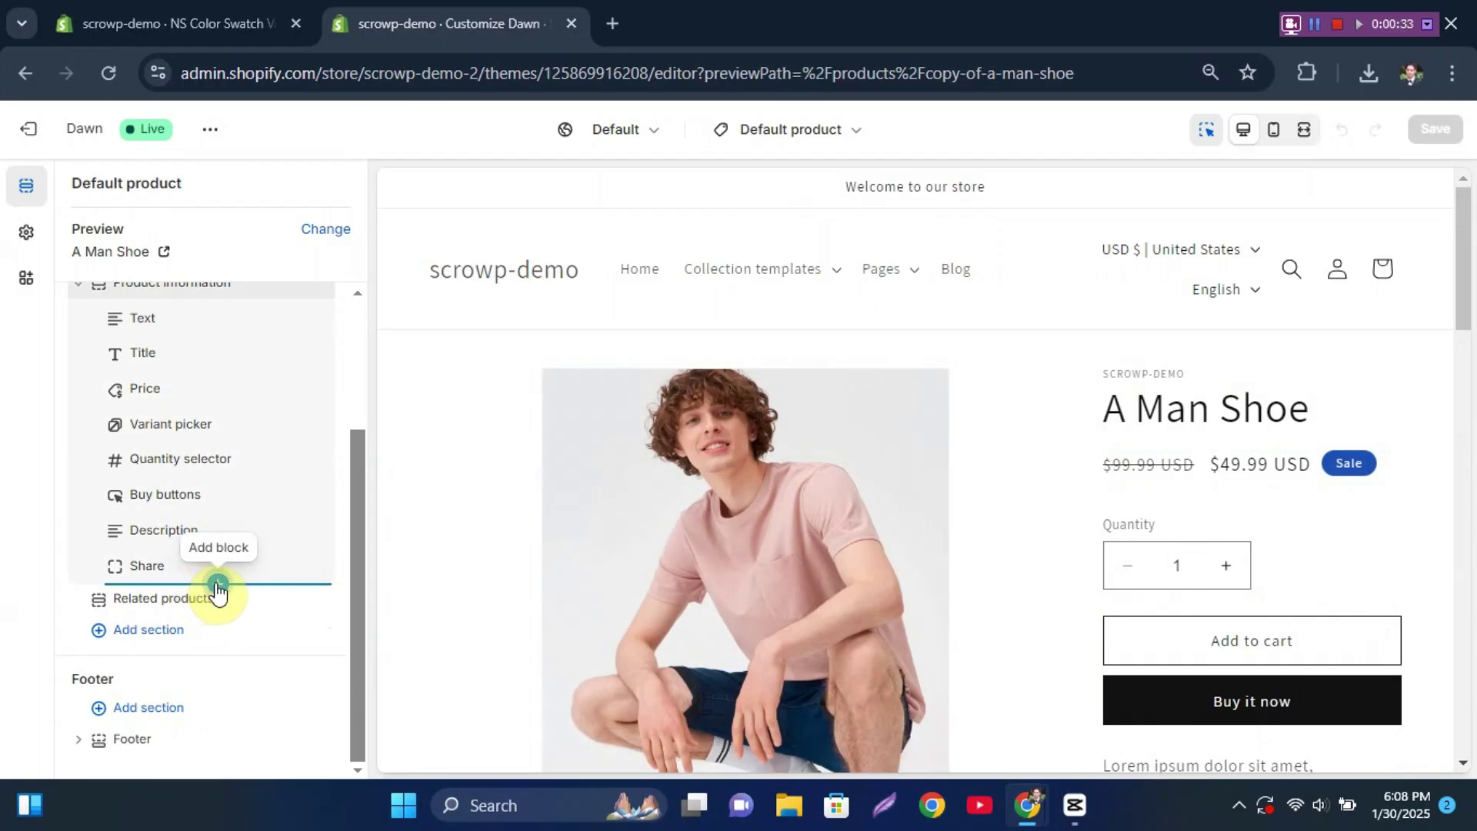
left_click(218, 584)
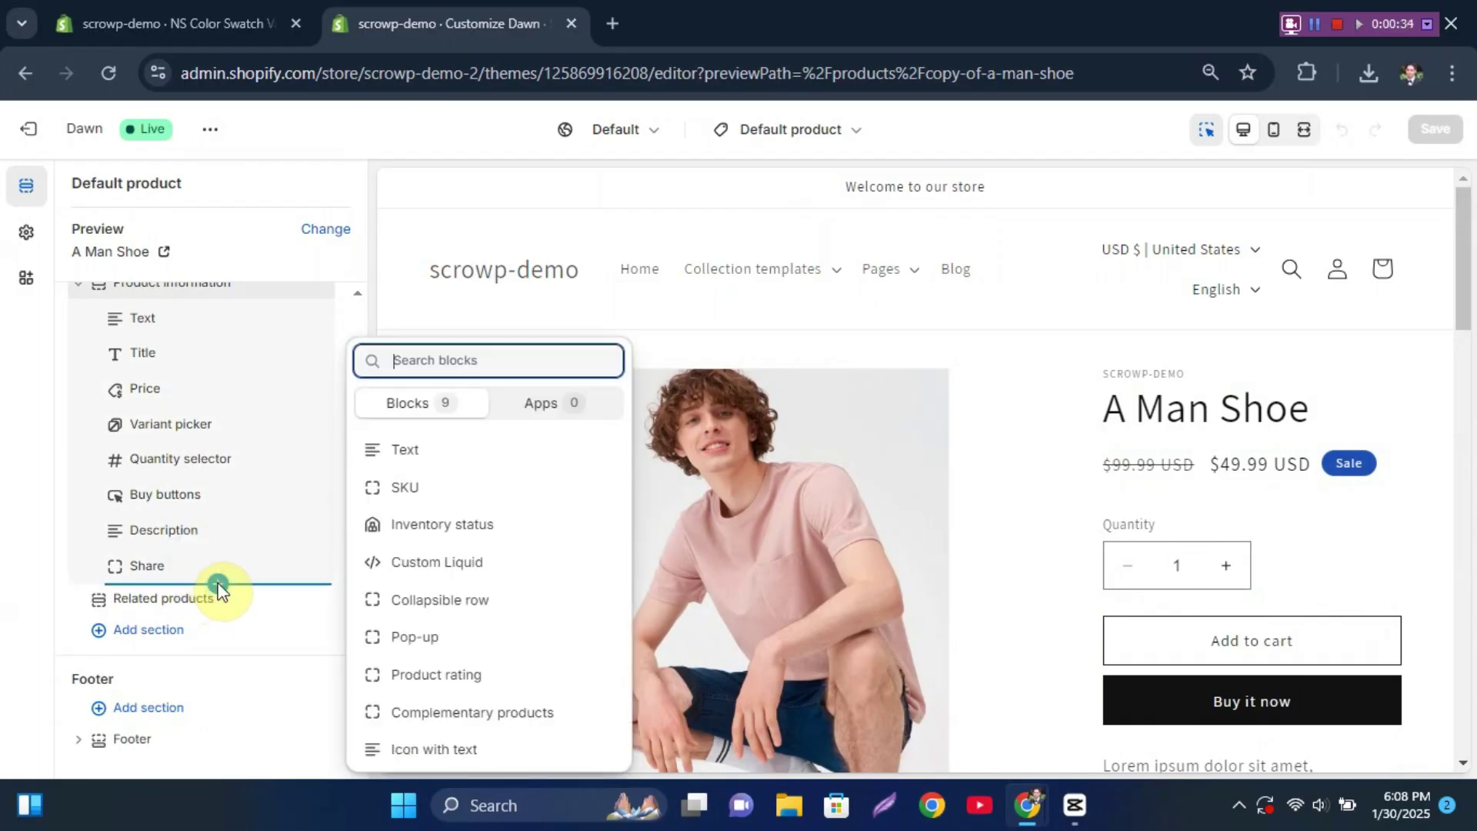
left_click(548, 408)
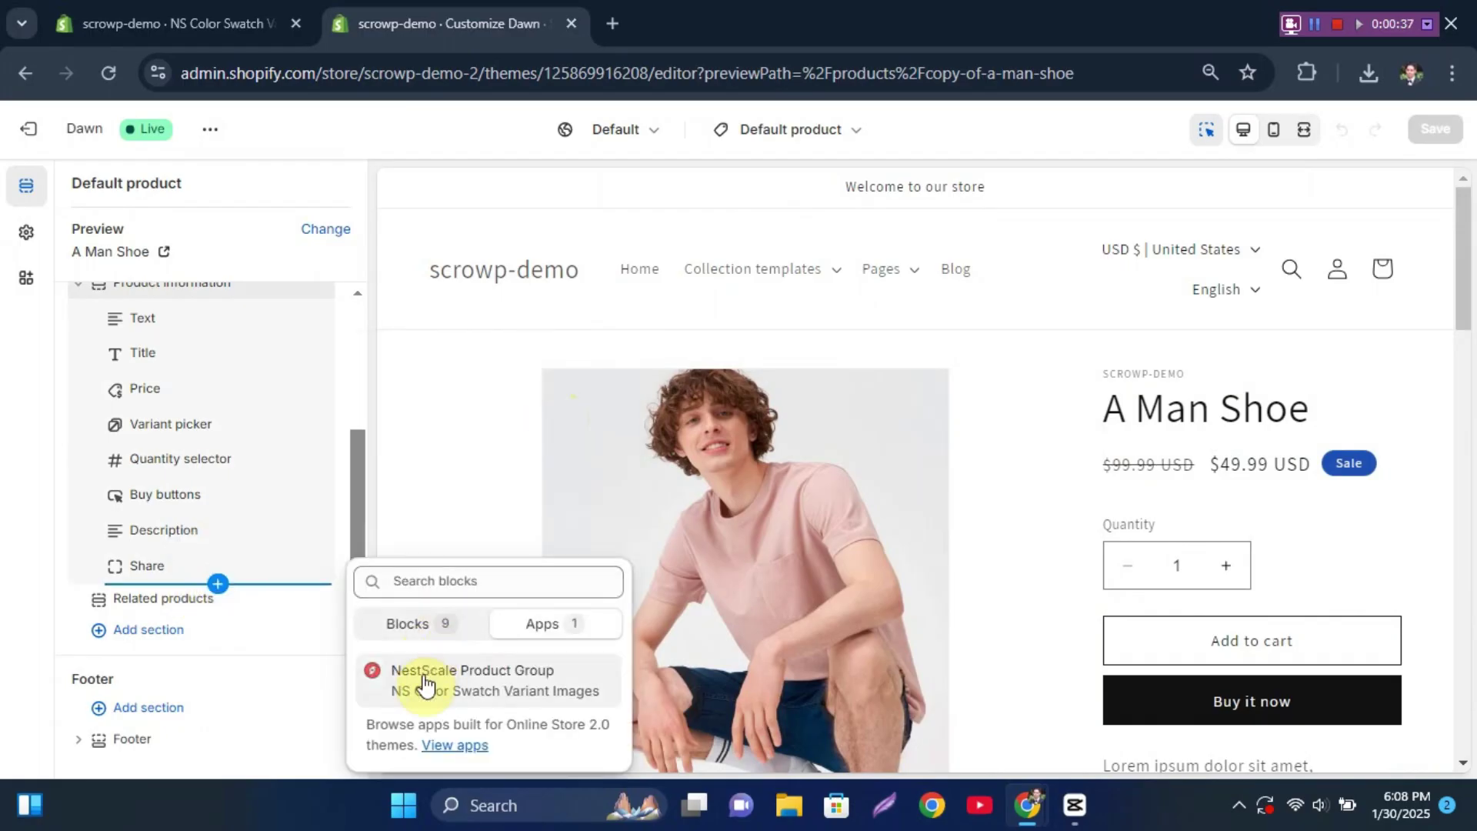
left_click(477, 681)
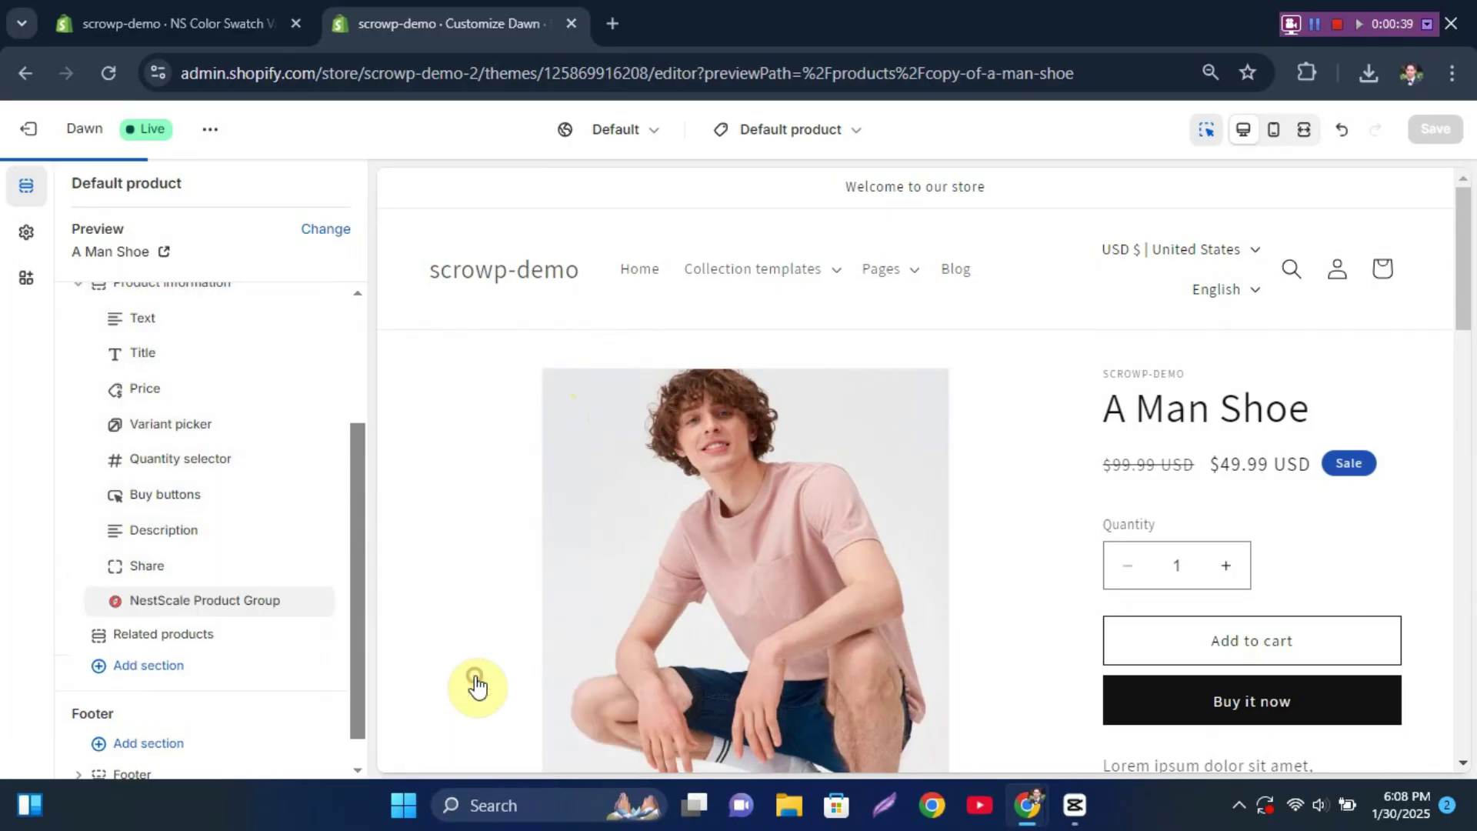
Place the NestScale Product Group block between Quantity selector and Buy buttons, and save the template
left_click_drag(120, 604, 105, 374)
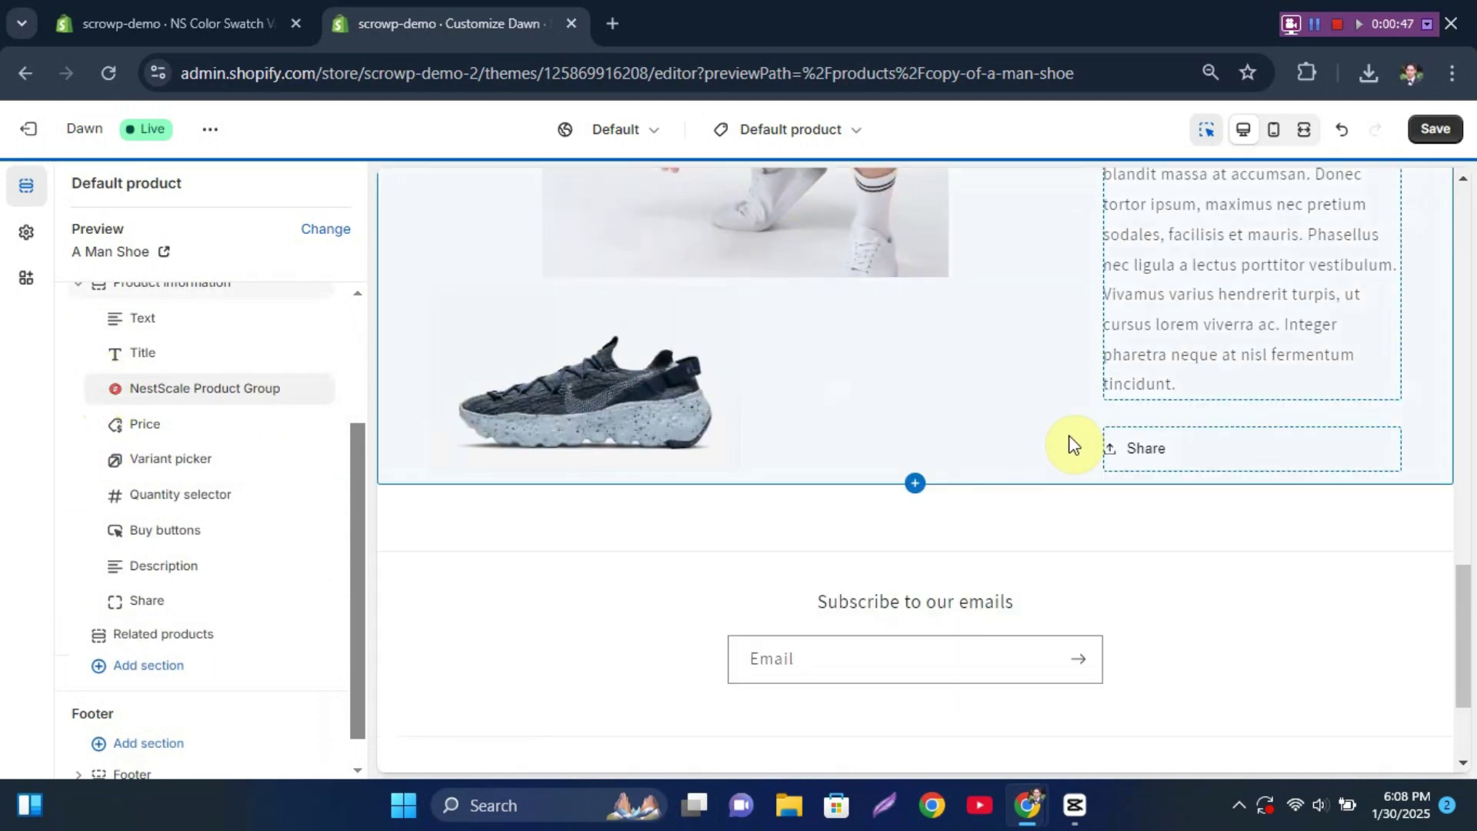
scroll(1072, 445, "up", 10)
scroll(1072, 445, "up", 10)
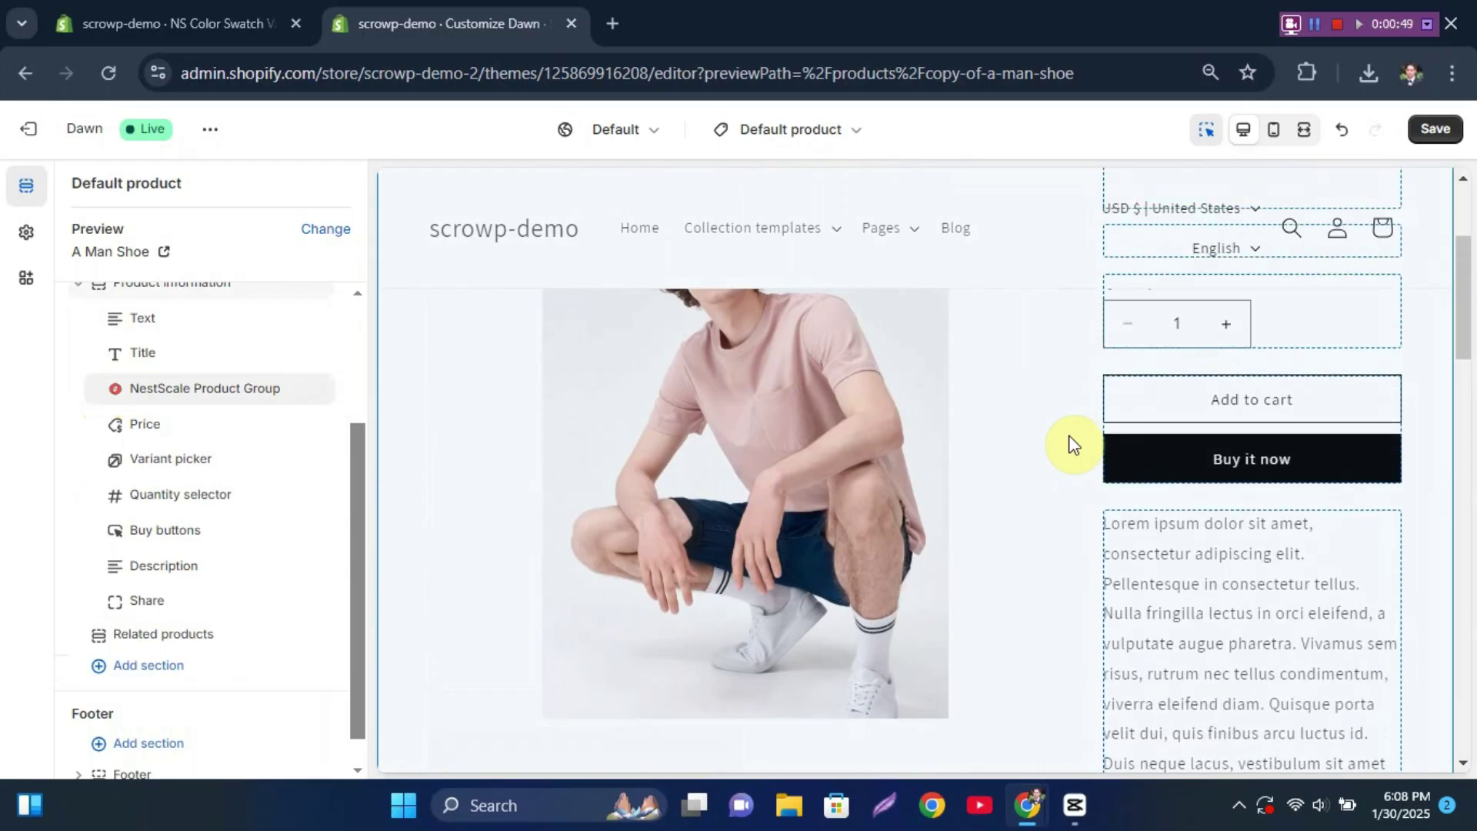
scroll(1072, 445, "down", 1)
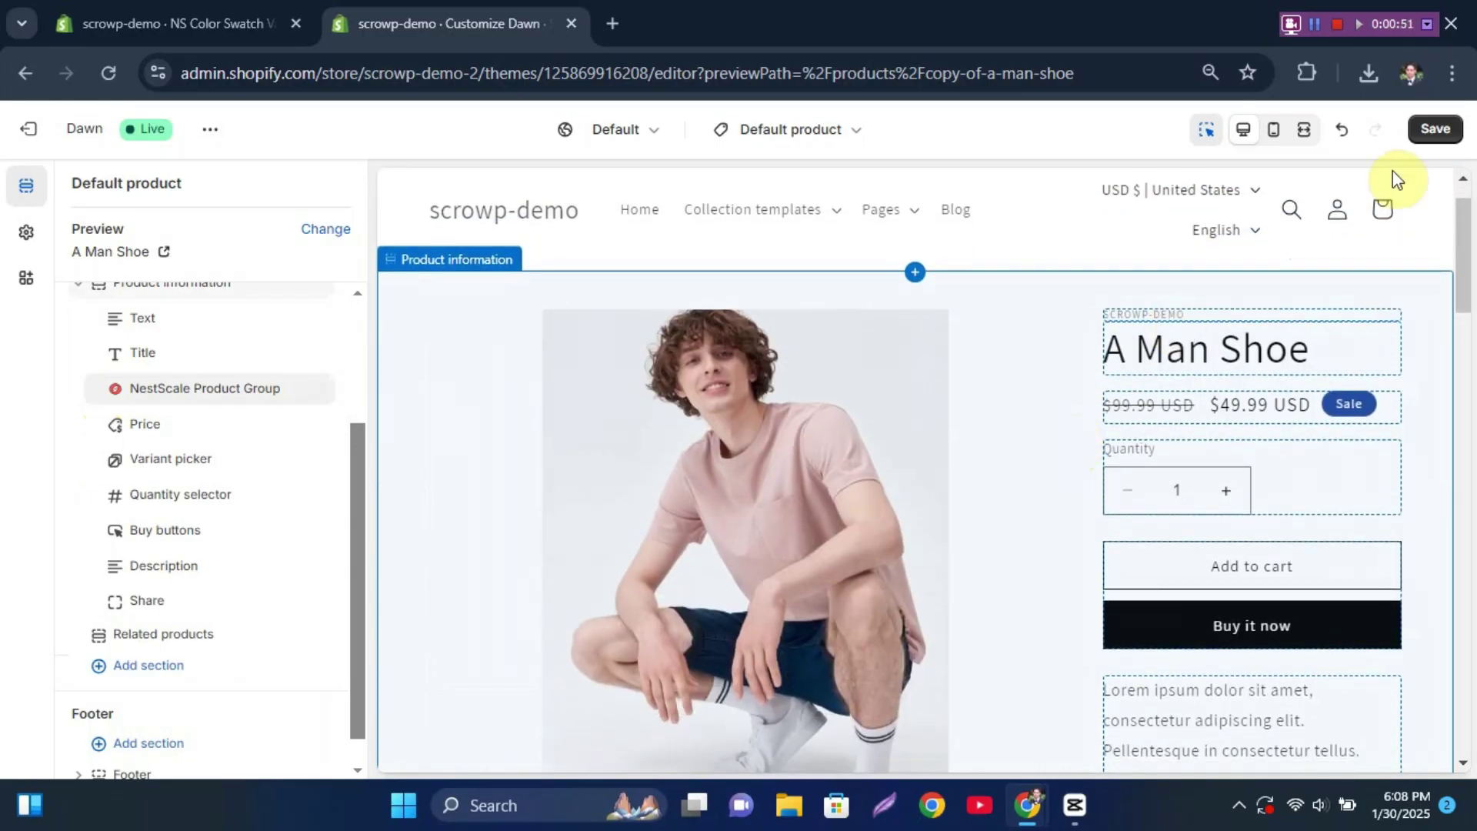
left_click_drag(118, 400, 106, 483)
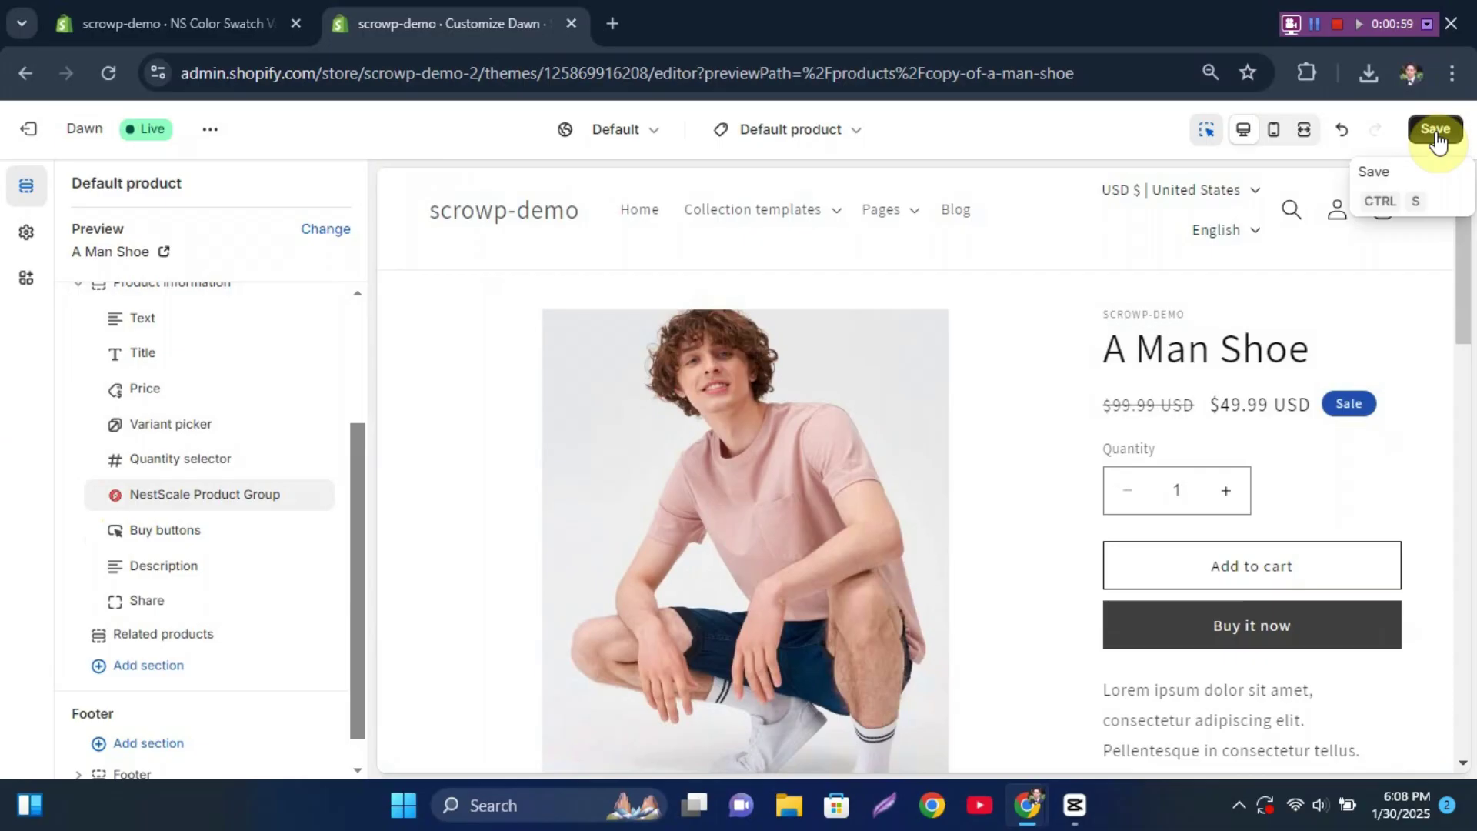
left_click(1436, 131)
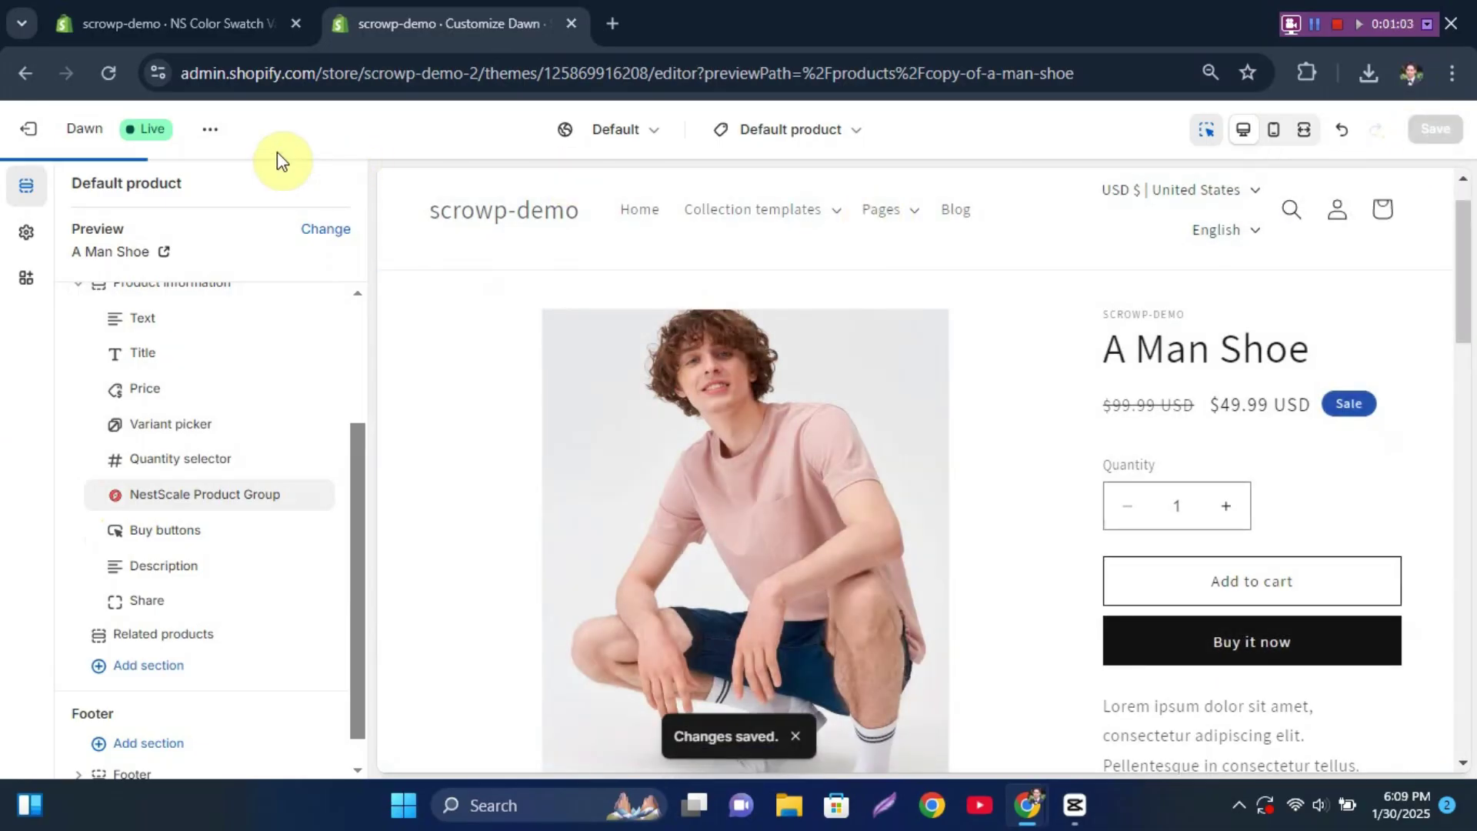
View the live store, open the Men collection, and examine the Size and Color swatches under its products
left_click(210, 130)
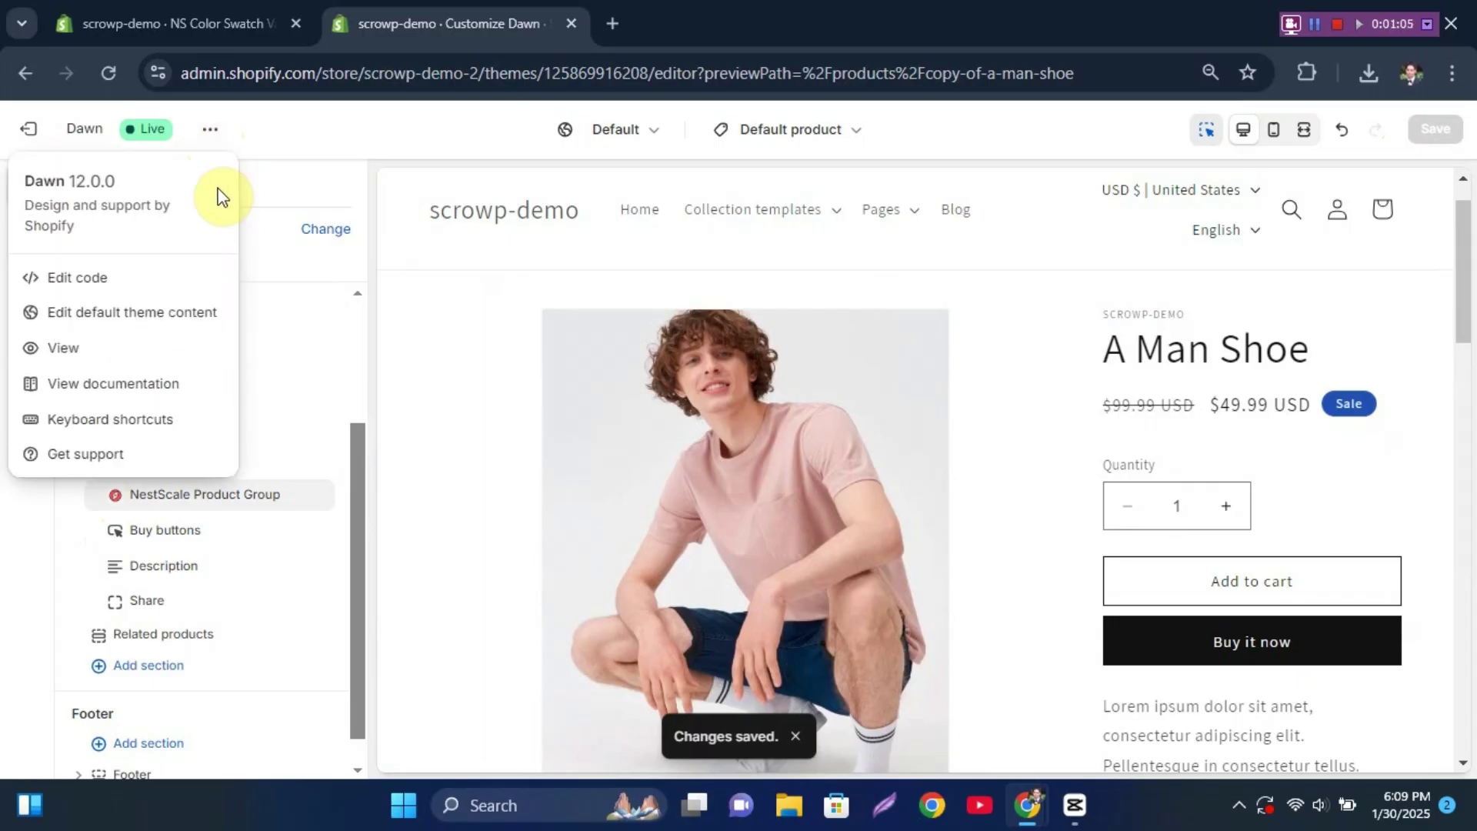
left_click(126, 347)
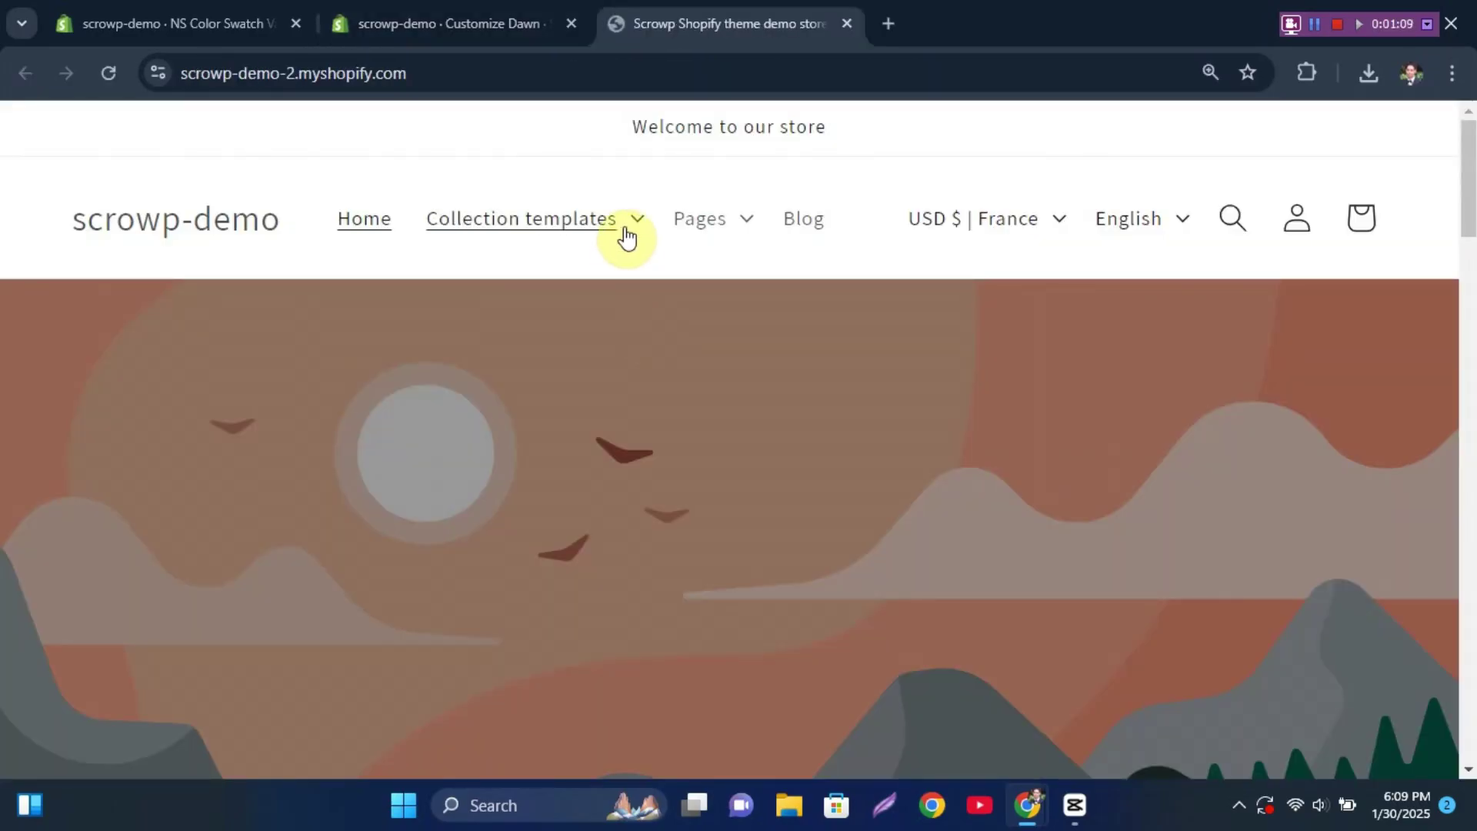
left_click(617, 223)
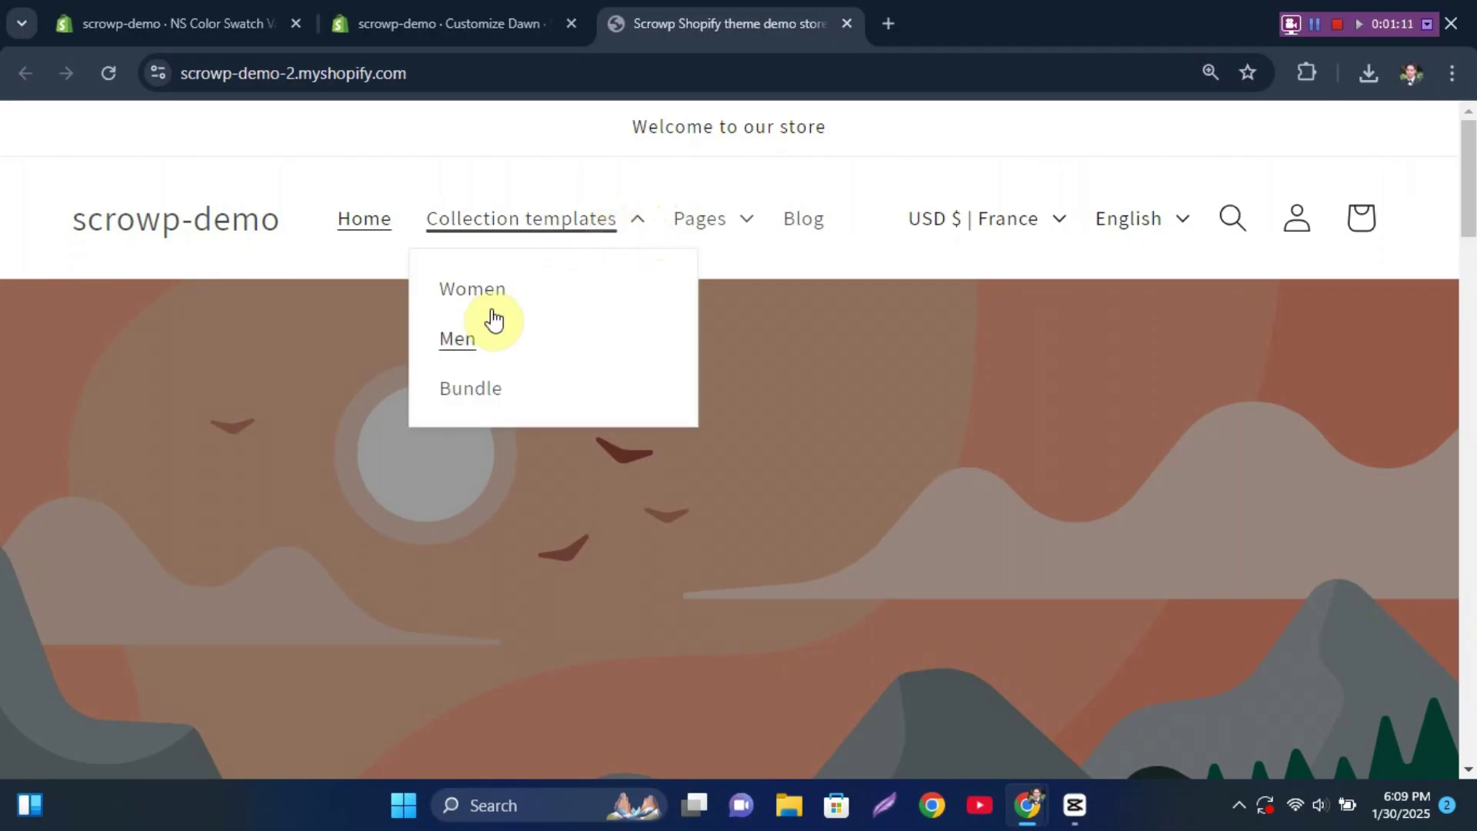
left_click(476, 343)
scroll(680, 462, "down", 5)
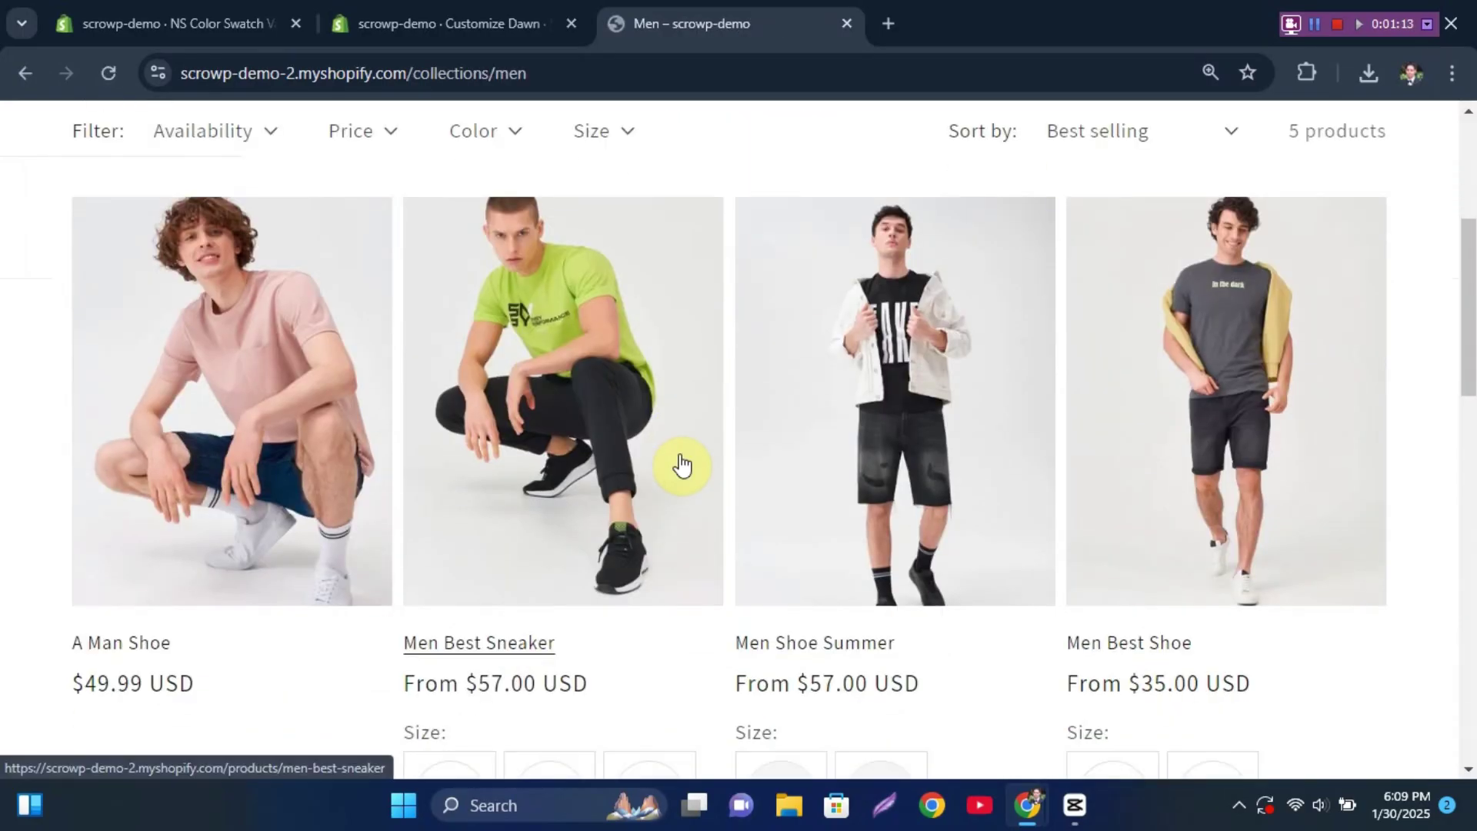
scroll(681, 464, "down", 5)
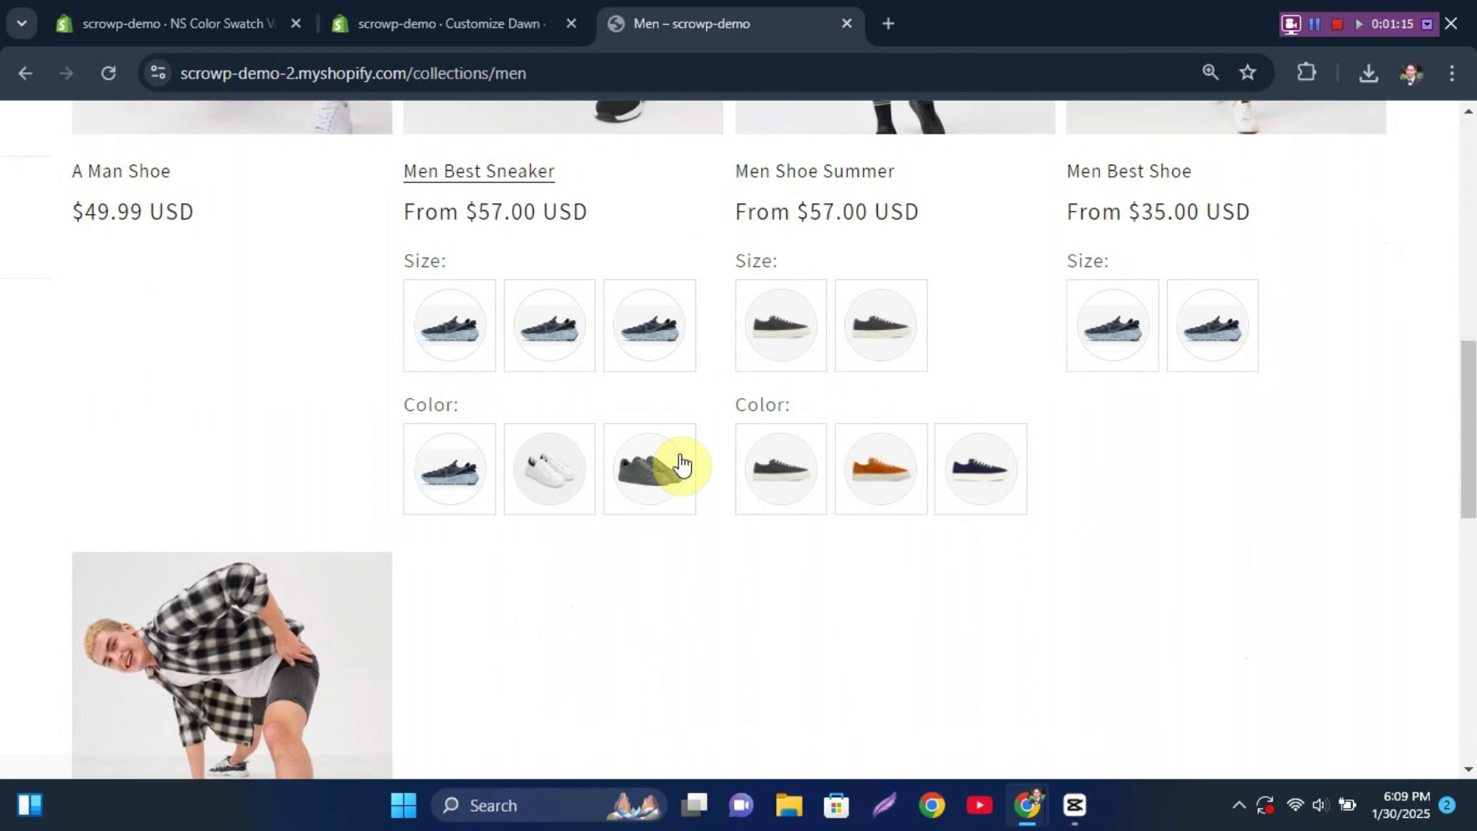
scroll(681, 464, "up", 3)
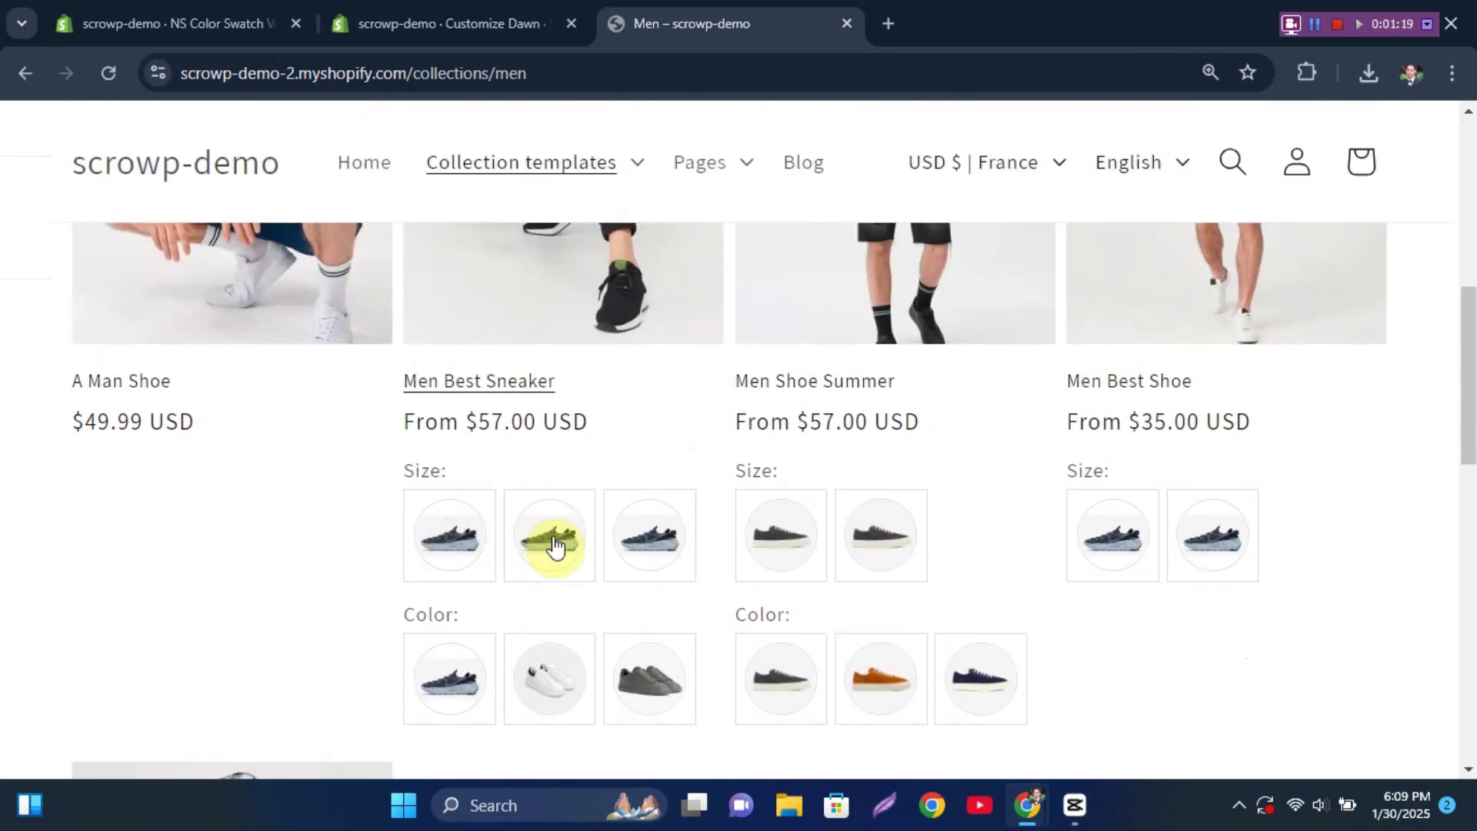
Test the Size and Color swatches of Men Best Sneaker on the collection page, ending with Large and Grey
left_click(658, 549)
left_click(544, 649)
left_click(428, 646)
scroll(431, 650, "down", 2)
left_click(462, 625)
left_click(580, 607)
left_click(663, 625)
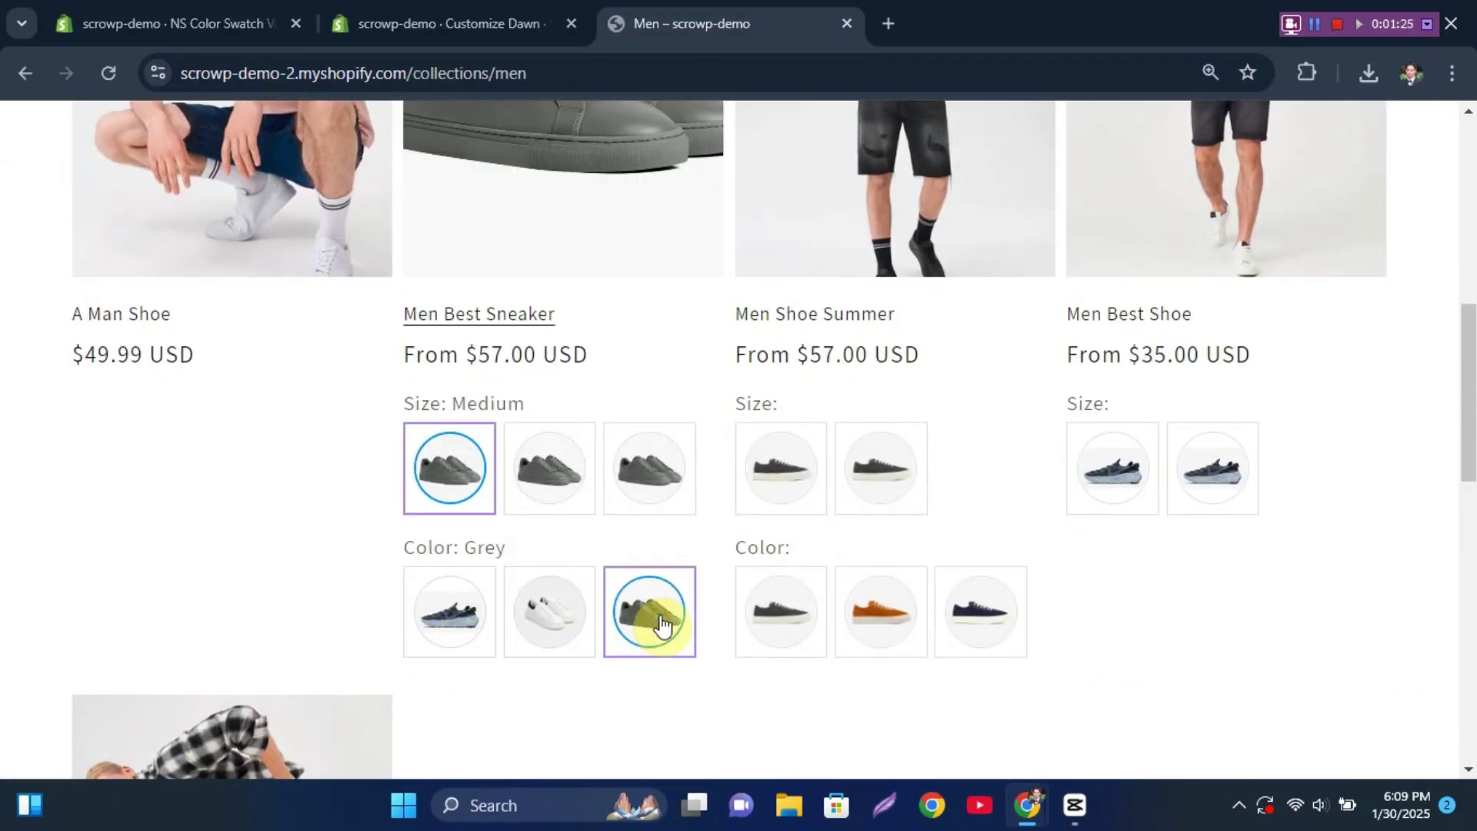
left_click(555, 481)
left_click(651, 471)
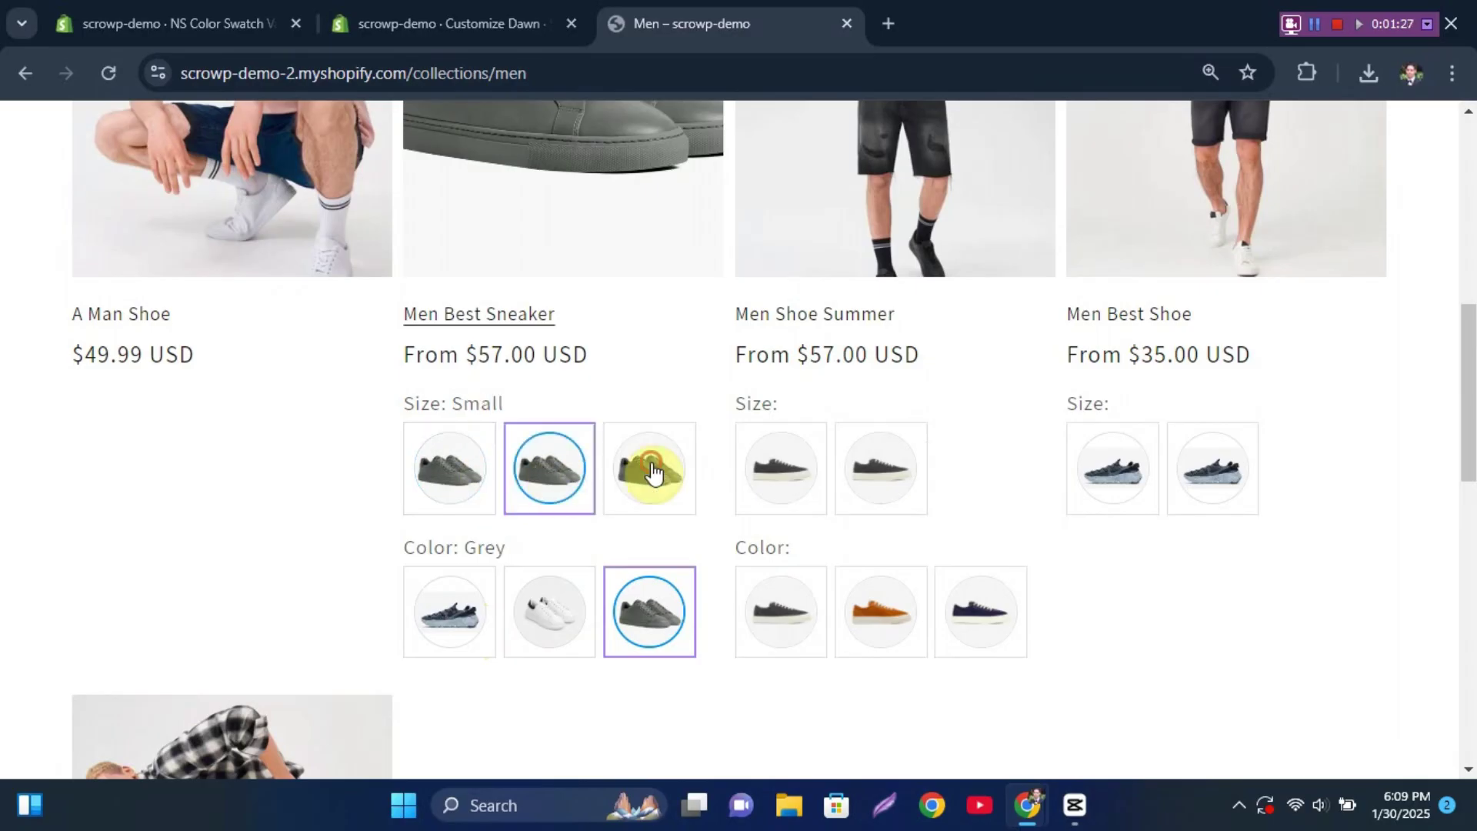
Test the Size and Color swatches of Men Shoe Summer on the collection page, ending with Medium and Black
left_click(779, 465)
left_click(881, 479)
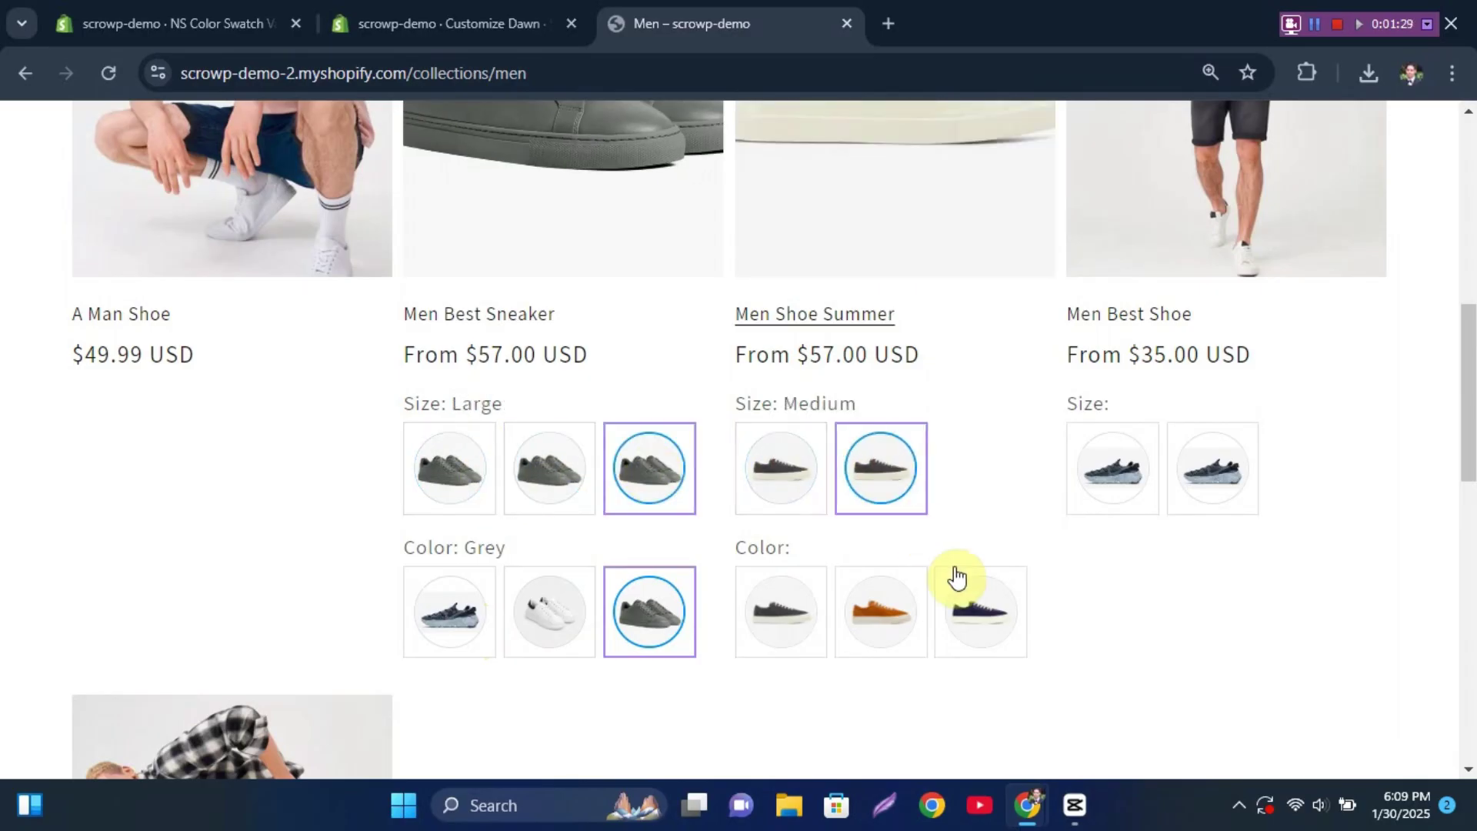
left_click(972, 607)
left_click(881, 615)
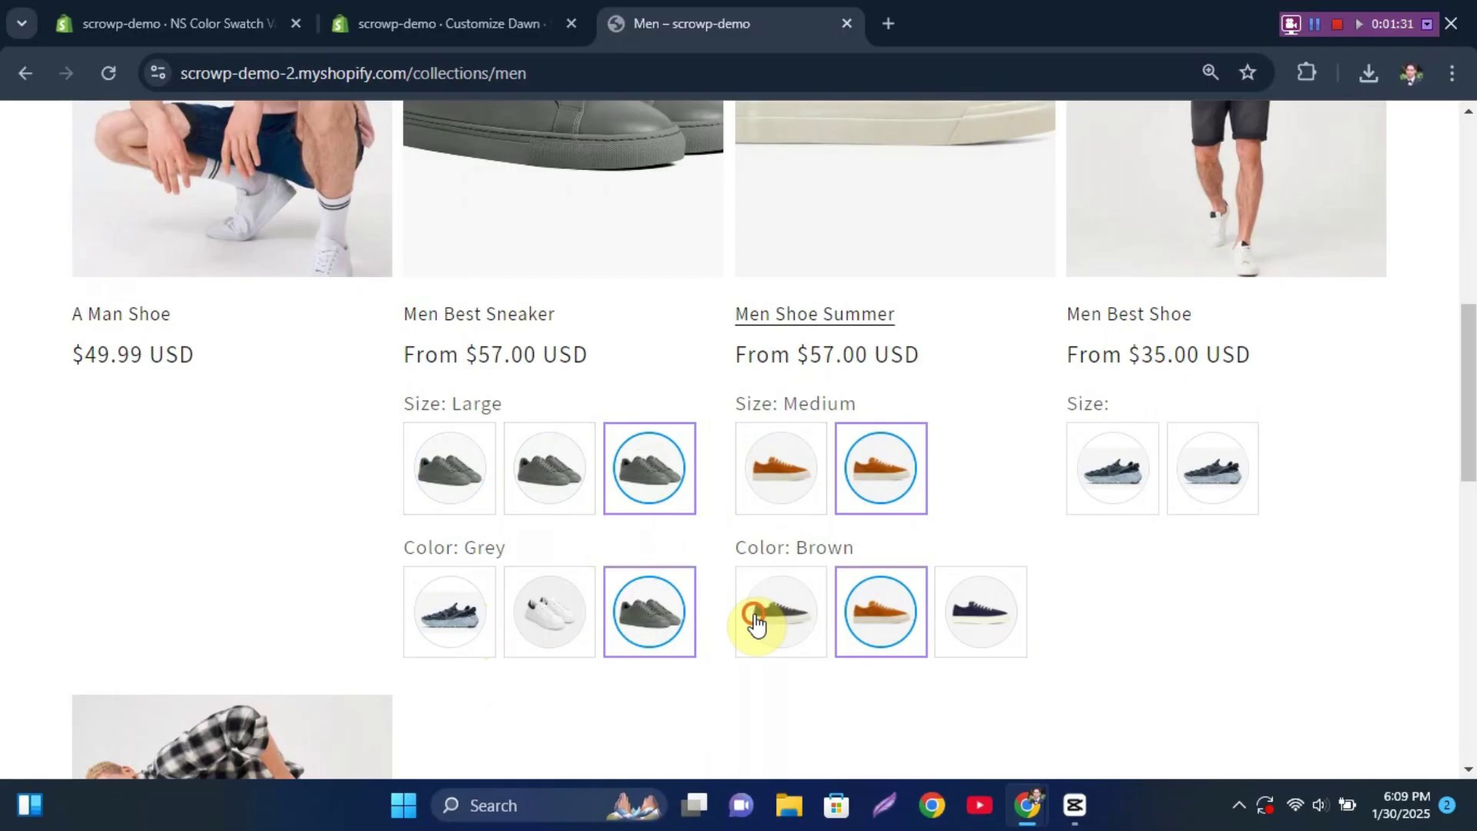
left_click(766, 616)
left_click(803, 454)
left_click(880, 468)
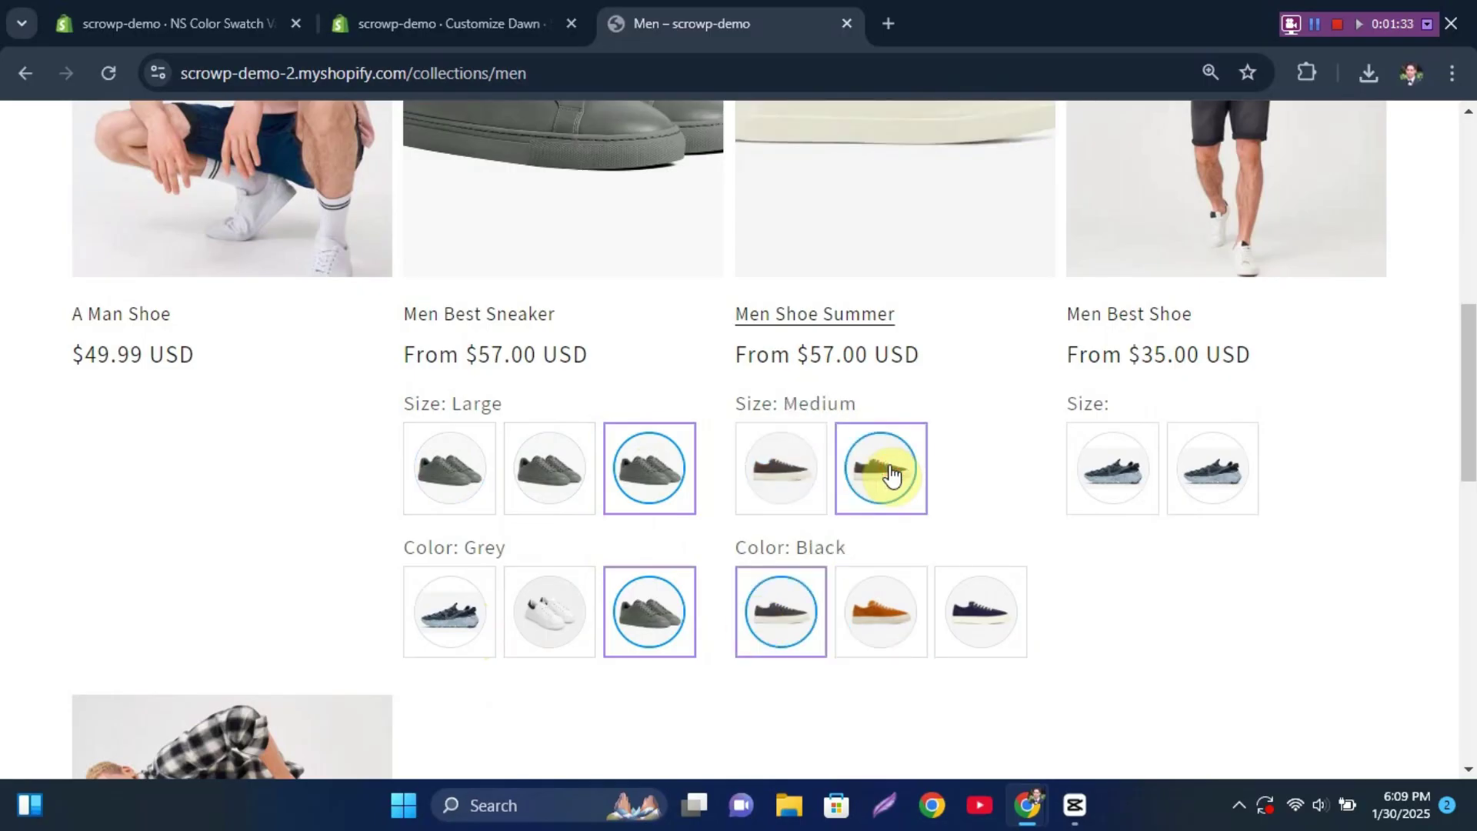
Compare the Men collection's product images with the swatches selected beneath them
scroll(890, 474, "down", 1)
scroll(891, 475, "up", 1)
scroll(887, 472, "up", 3)
scroll(887, 472, "down", 3)
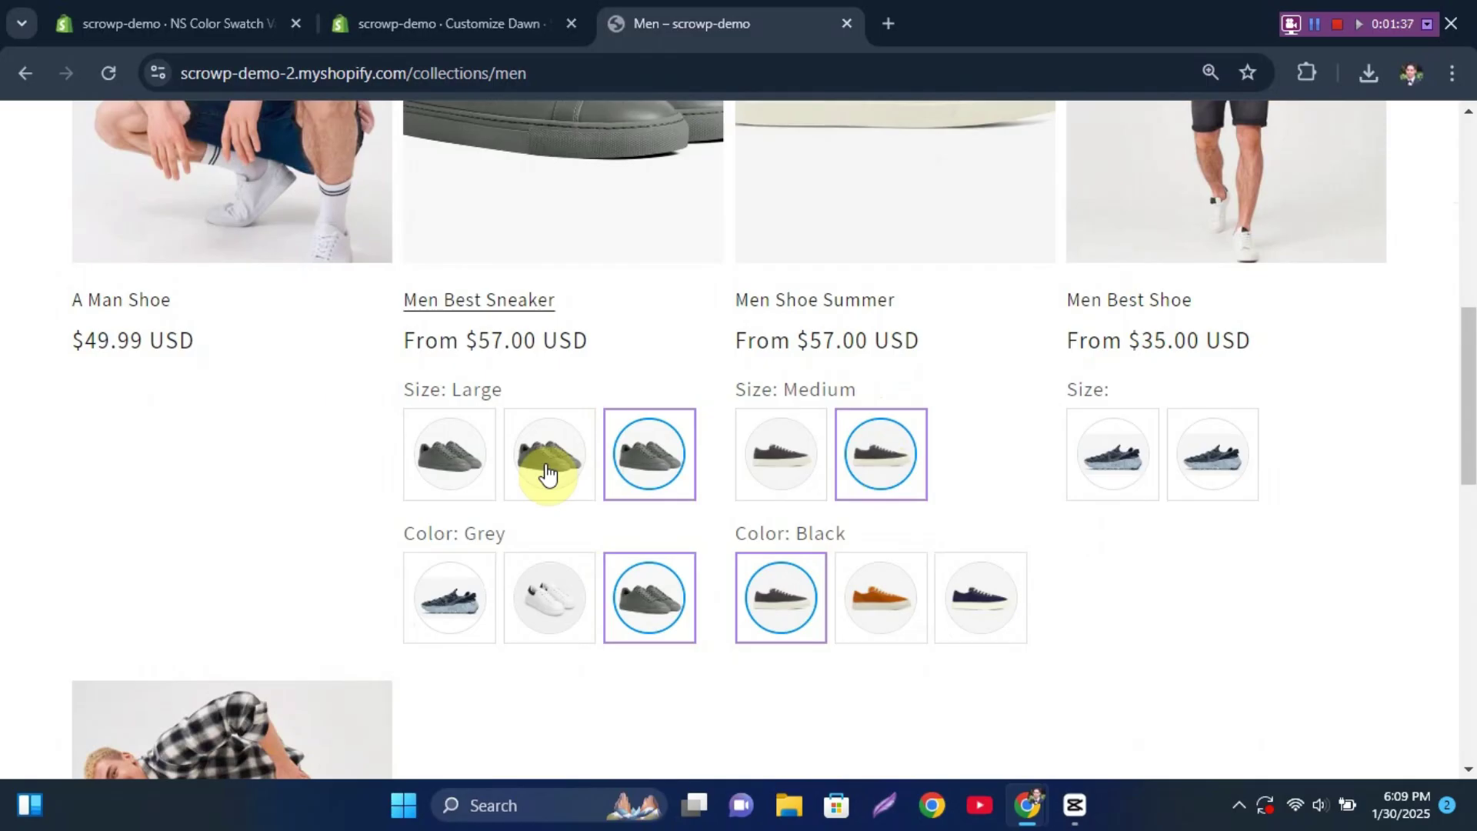
scroll(546, 473, "up", 5)
scroll(547, 473, "down", 4)
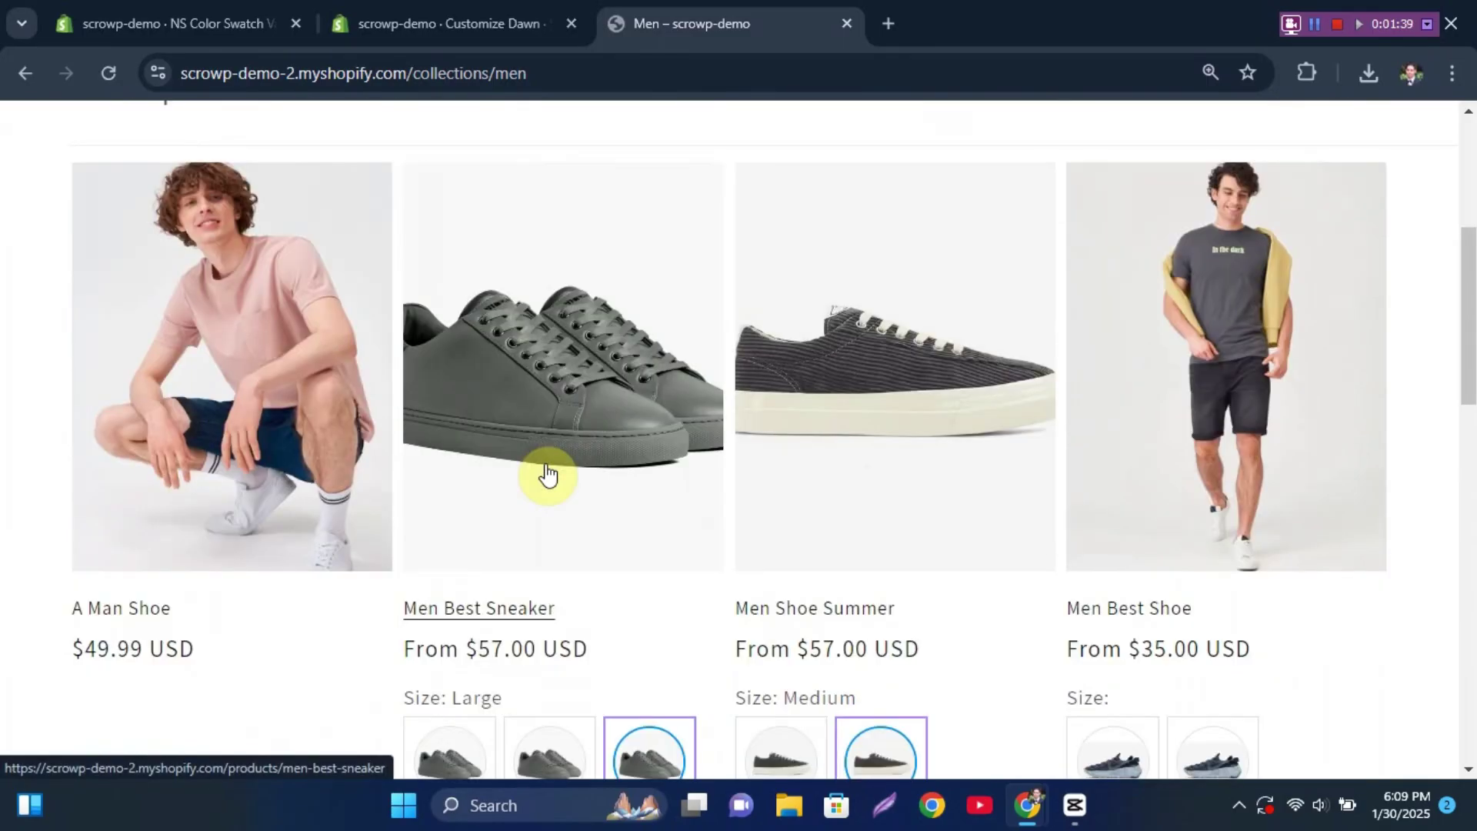
scroll(547, 473, "down", 2)
scroll(546, 473, "up", 3)
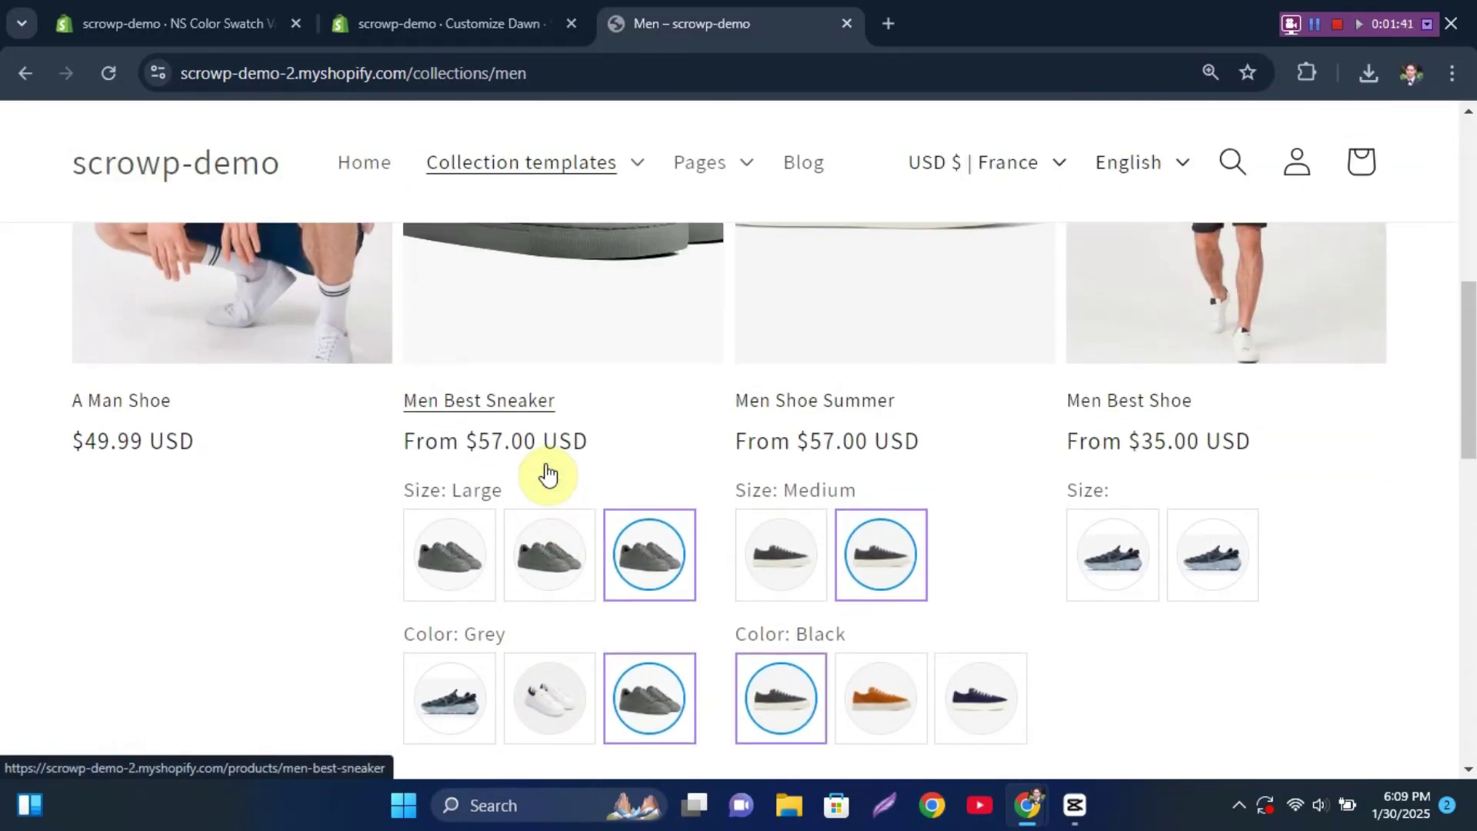
Select the Medium size and White color swatches for Men Best Sneaker on the collection page
left_click(548, 534)
left_click(451, 556)
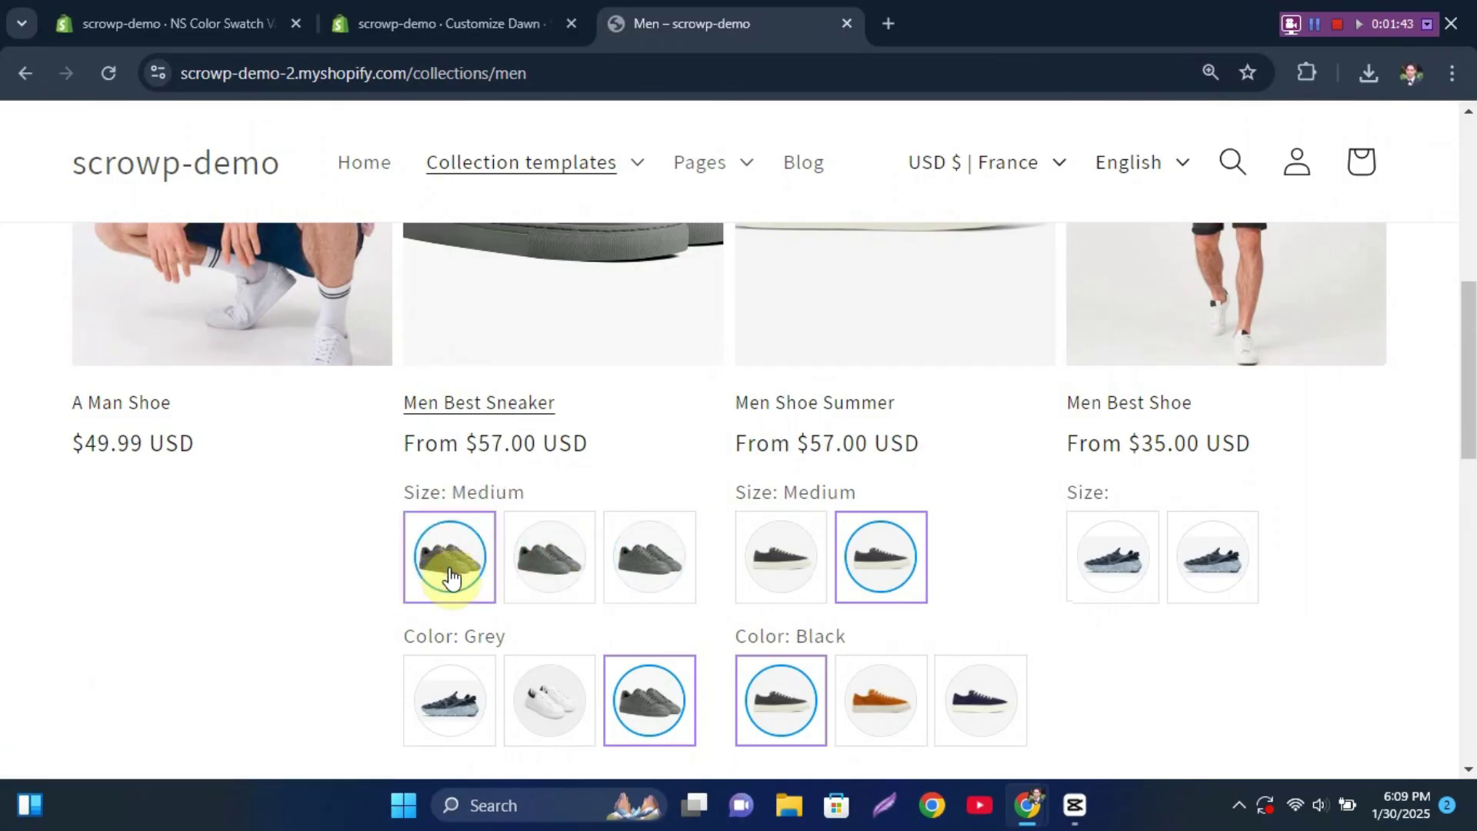
left_click(560, 720)
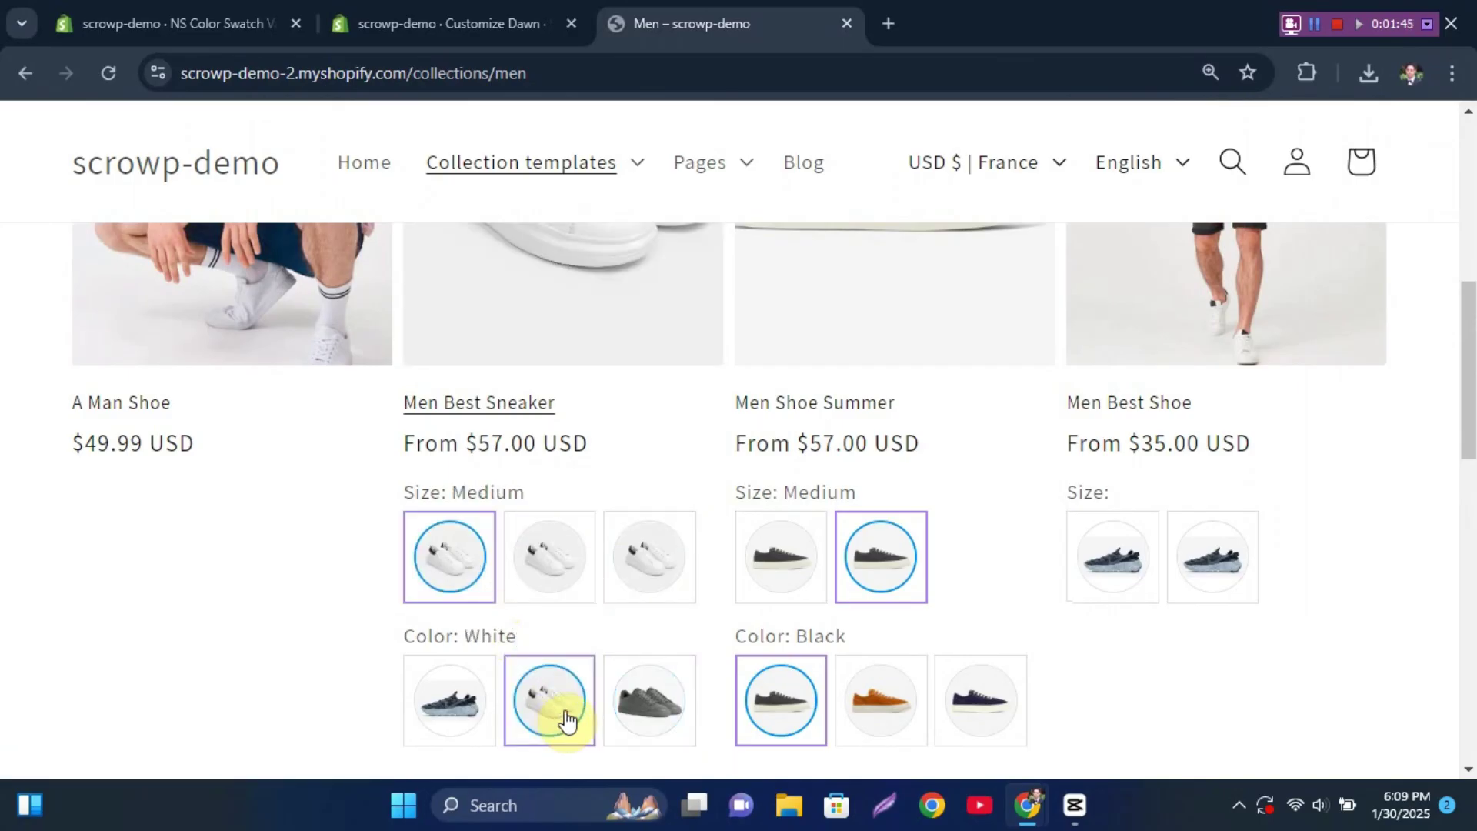
Open the Men Best Sneaker product page and test its Size swatches, including Large and Medium
scroll(693, 634, "down", 3)
scroll(693, 634, "up", 6)
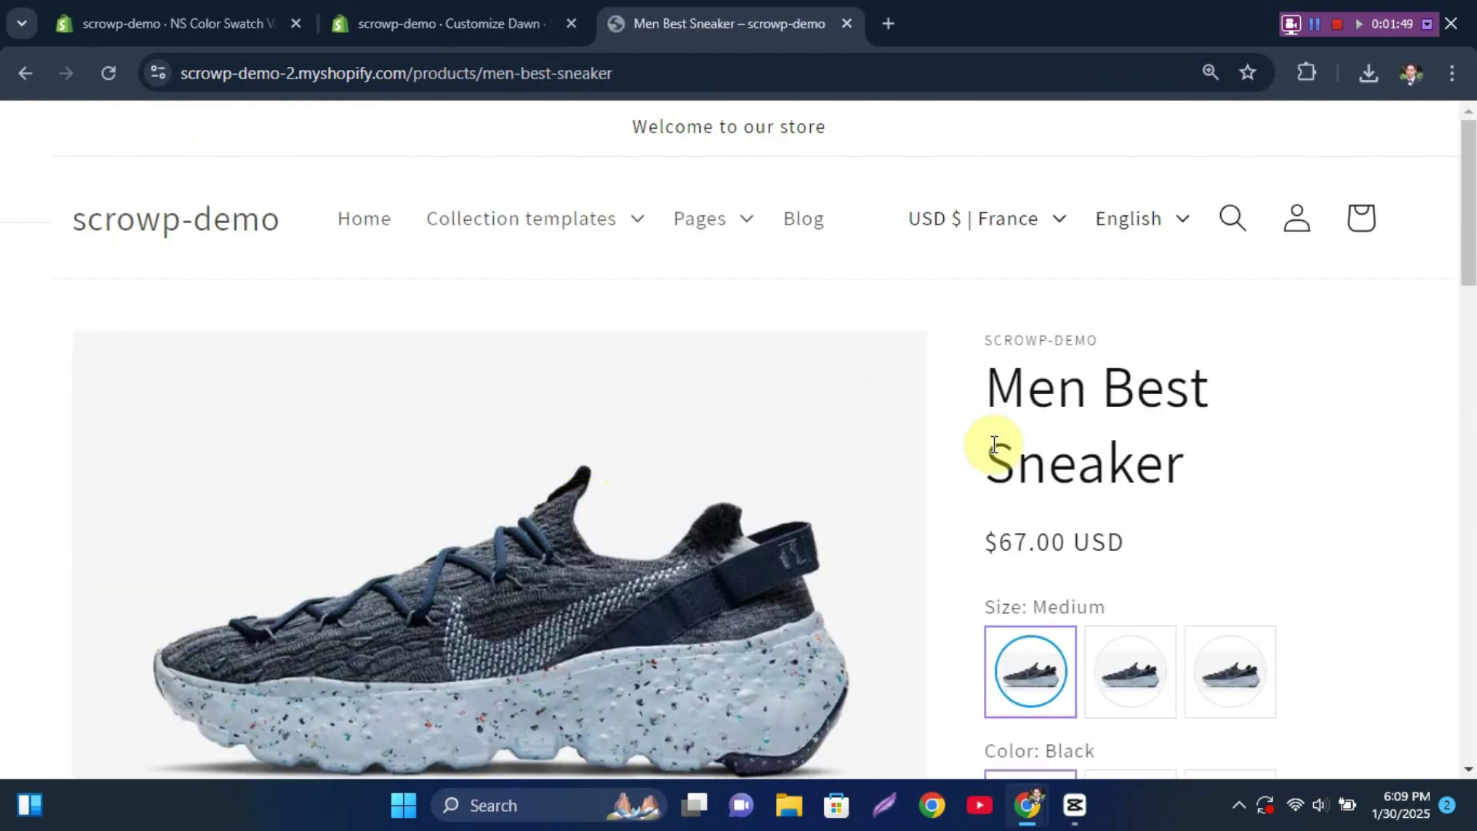
scroll(997, 444, "down", 2)
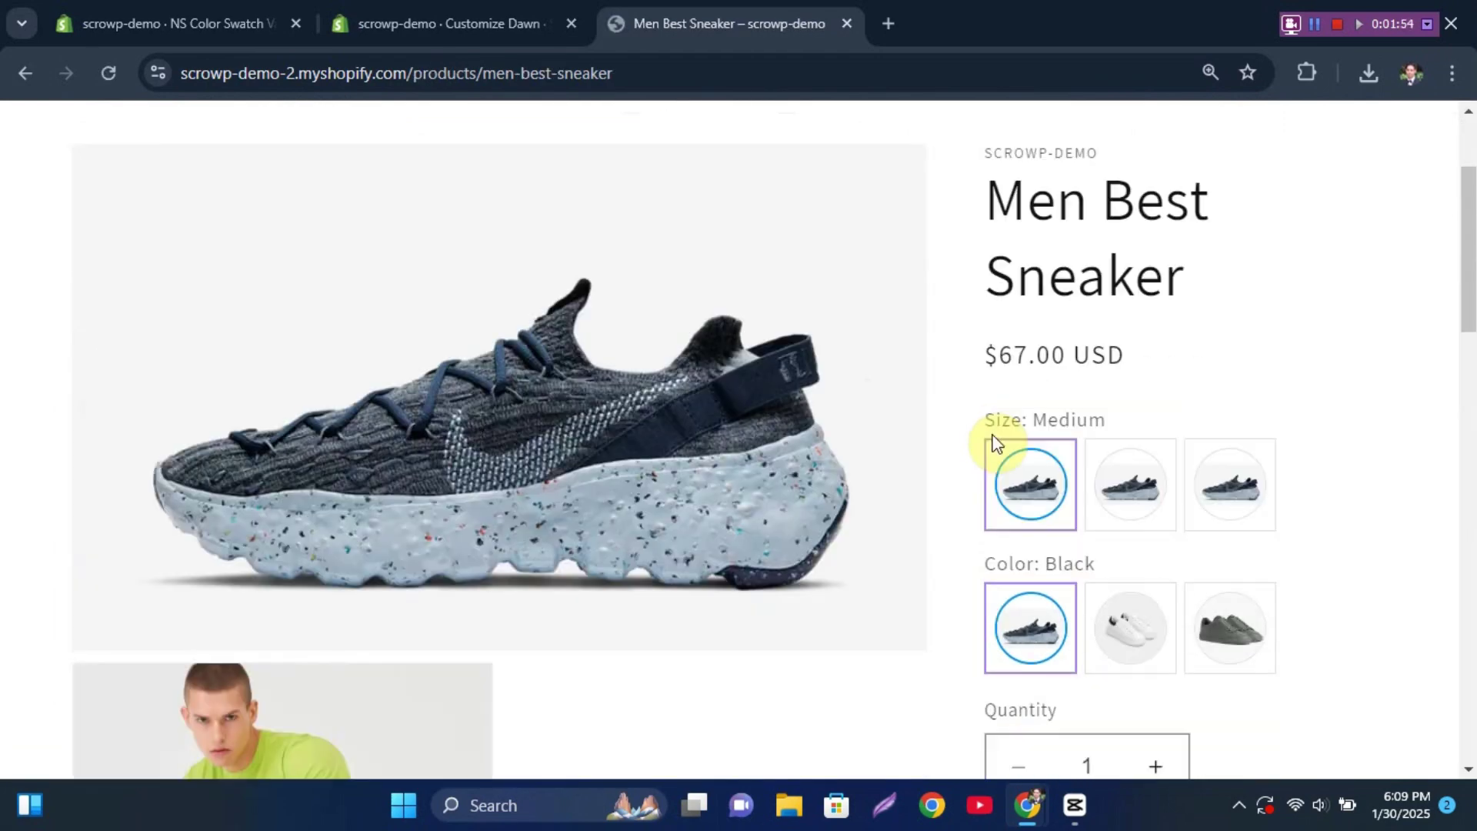
left_click(1131, 482)
left_click(1227, 484)
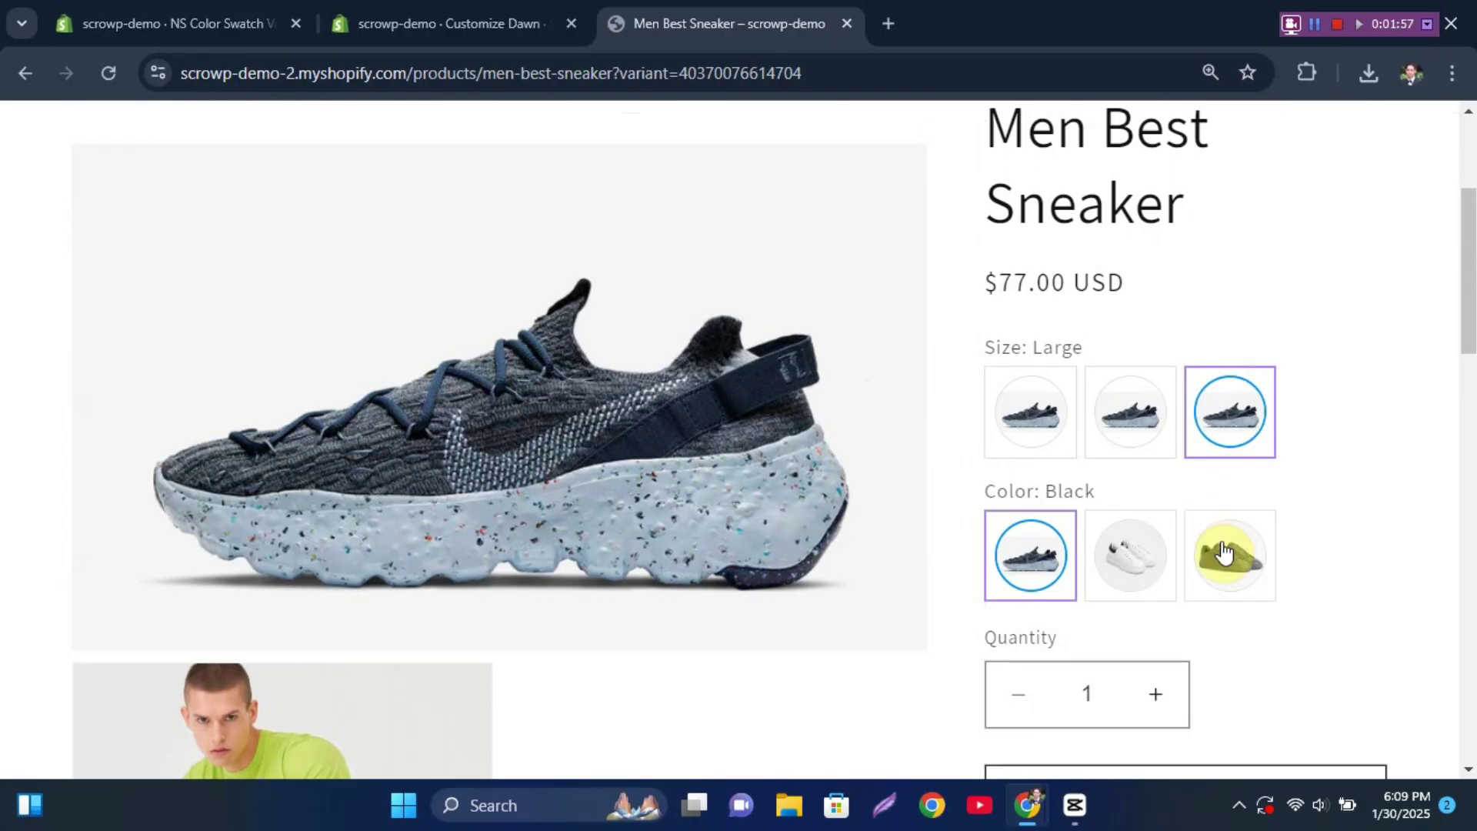
left_click(1056, 429)
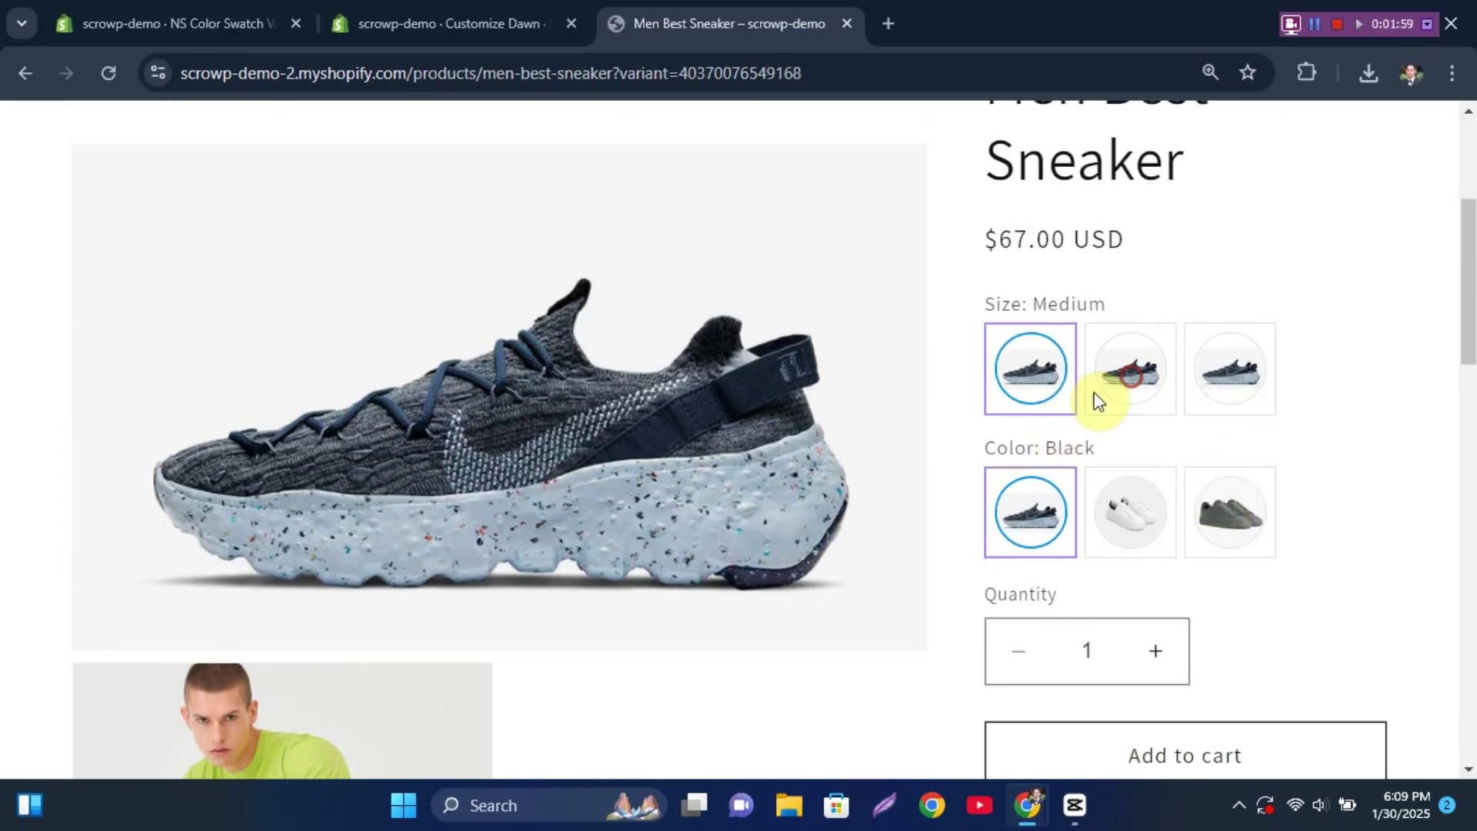
Select the Small size of Men Best Sneaker and test its White, Grey and Black color swatches, ending on Grey
left_click(1133, 388)
left_click(1133, 462)
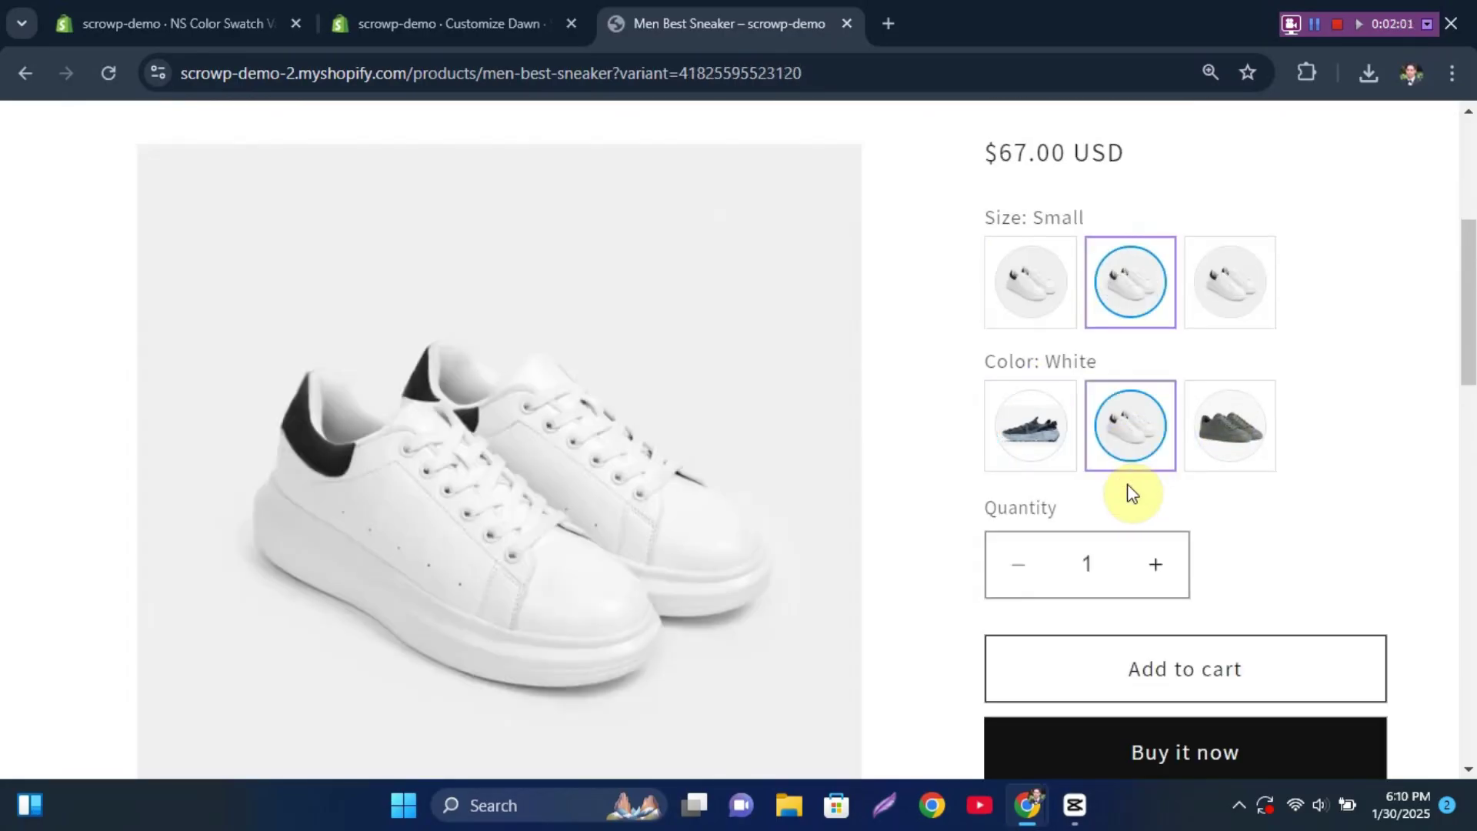
left_click(1219, 445)
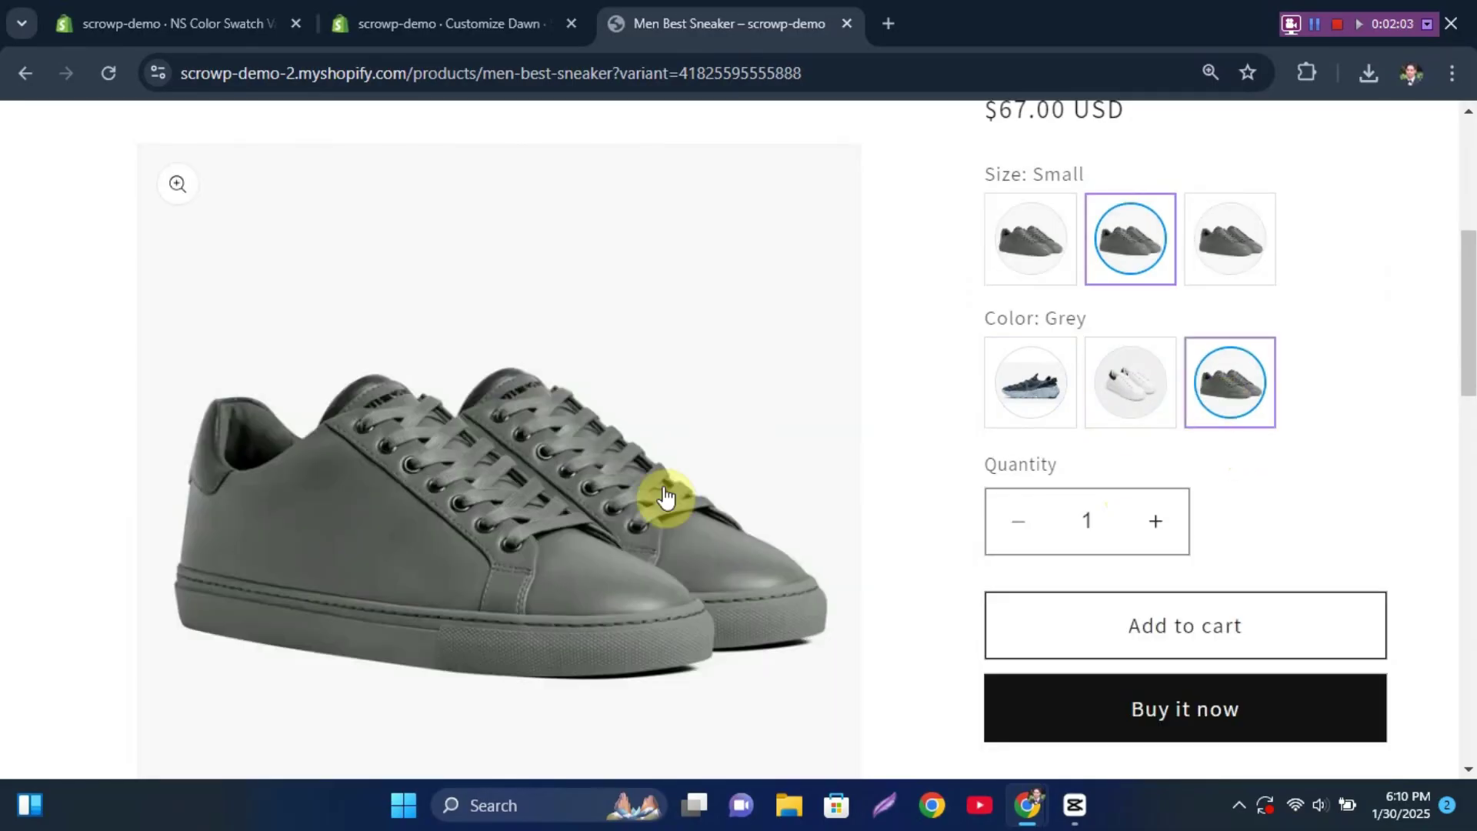
left_click(1034, 383)
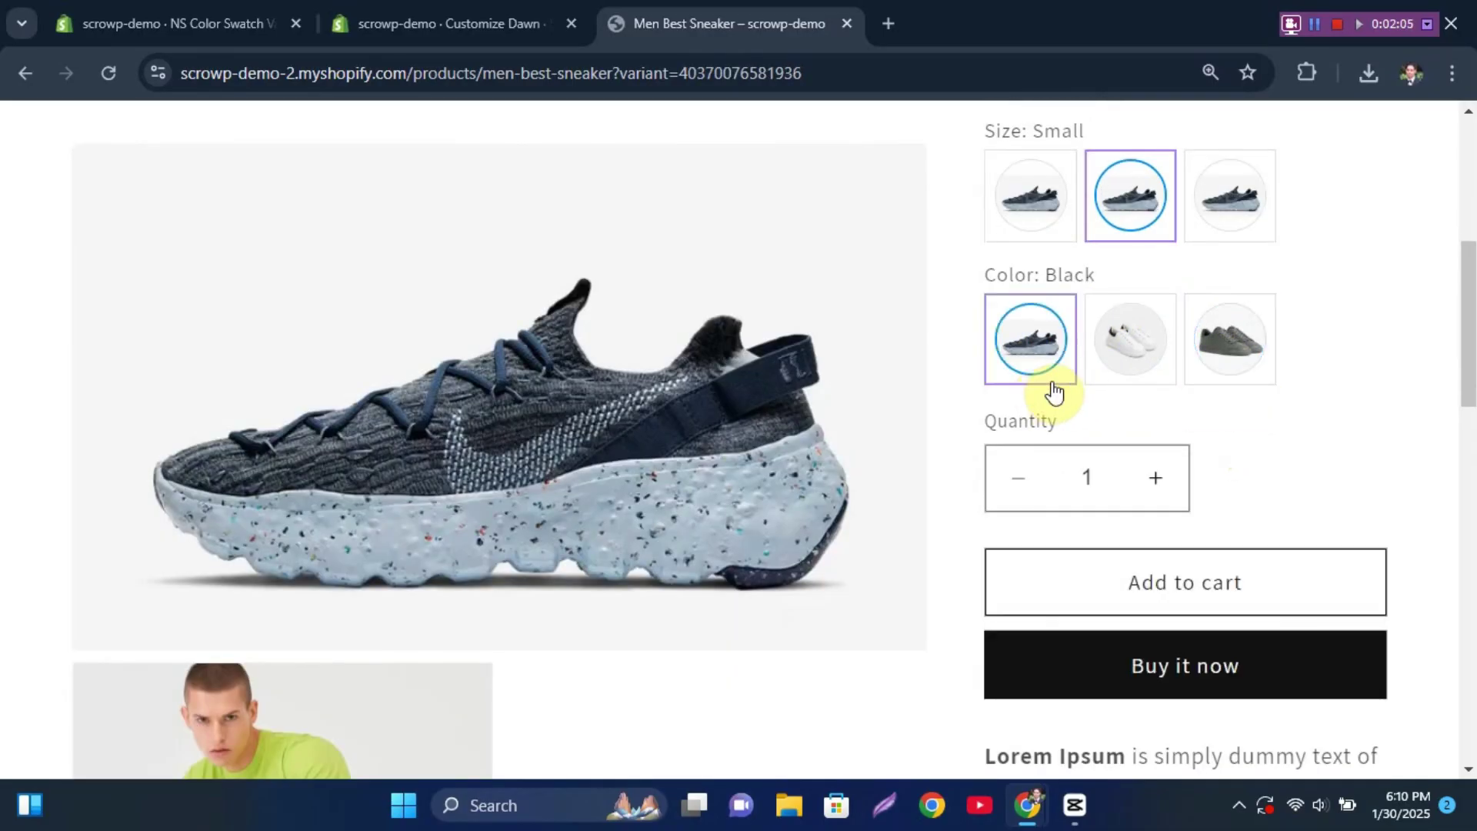
left_click(1129, 353)
left_click(1224, 327)
Test the Medium, Small and Large size swatches with the Grey color selected on the product page
scroll(1251, 435, "up", 3)
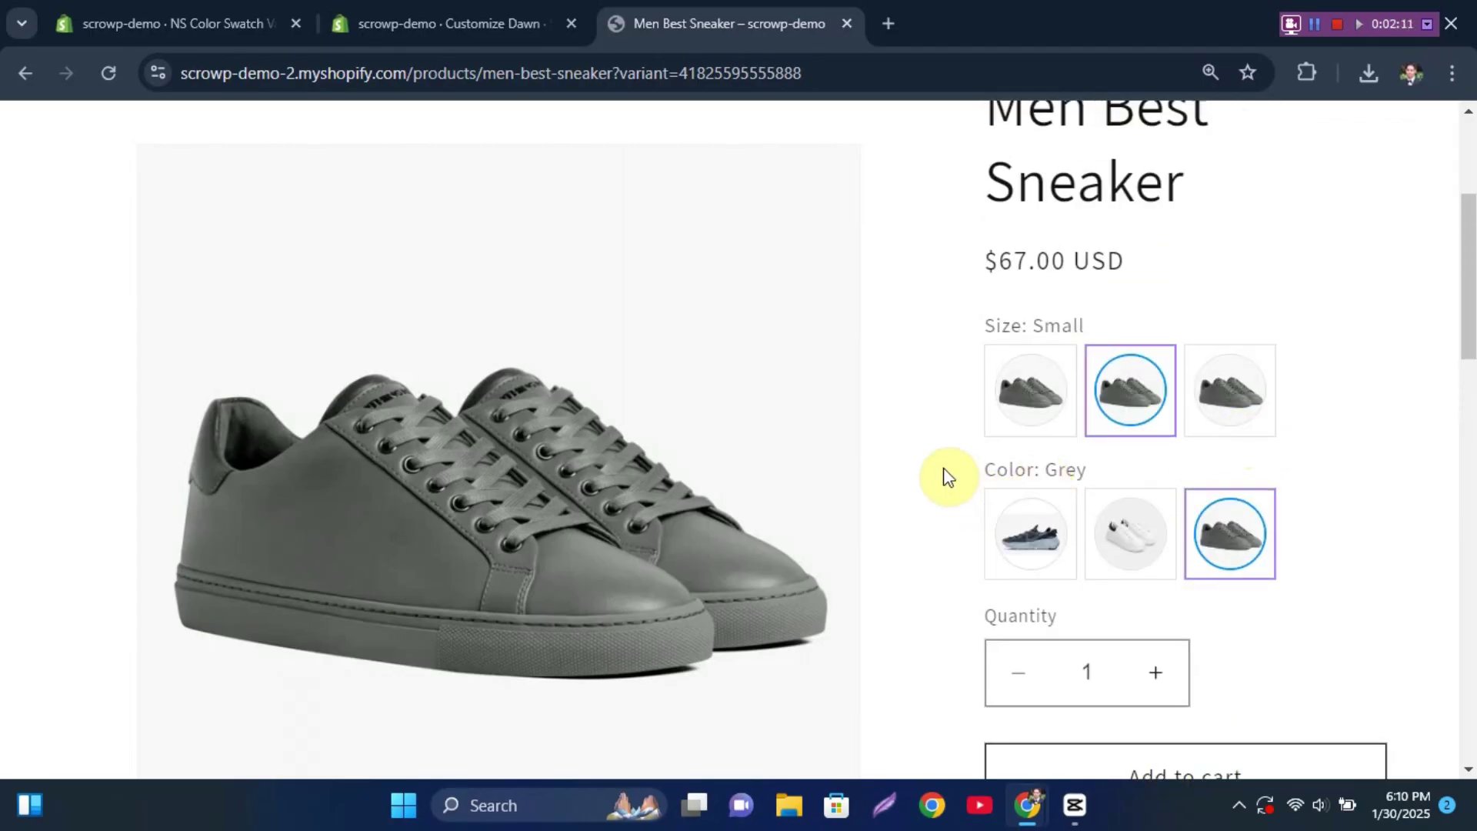
left_click(1027, 396)
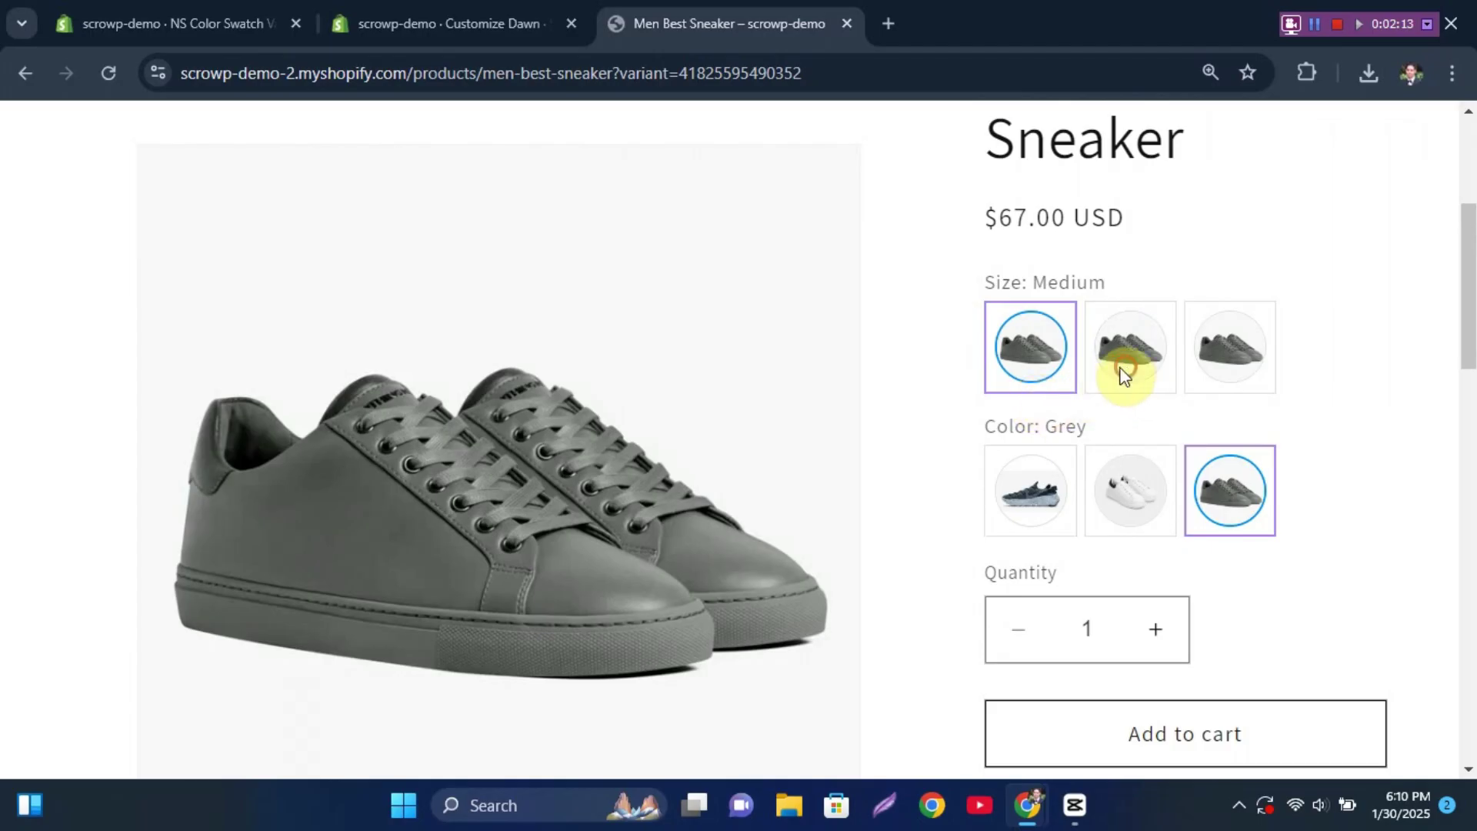
left_click(1128, 377)
left_click(1250, 331)
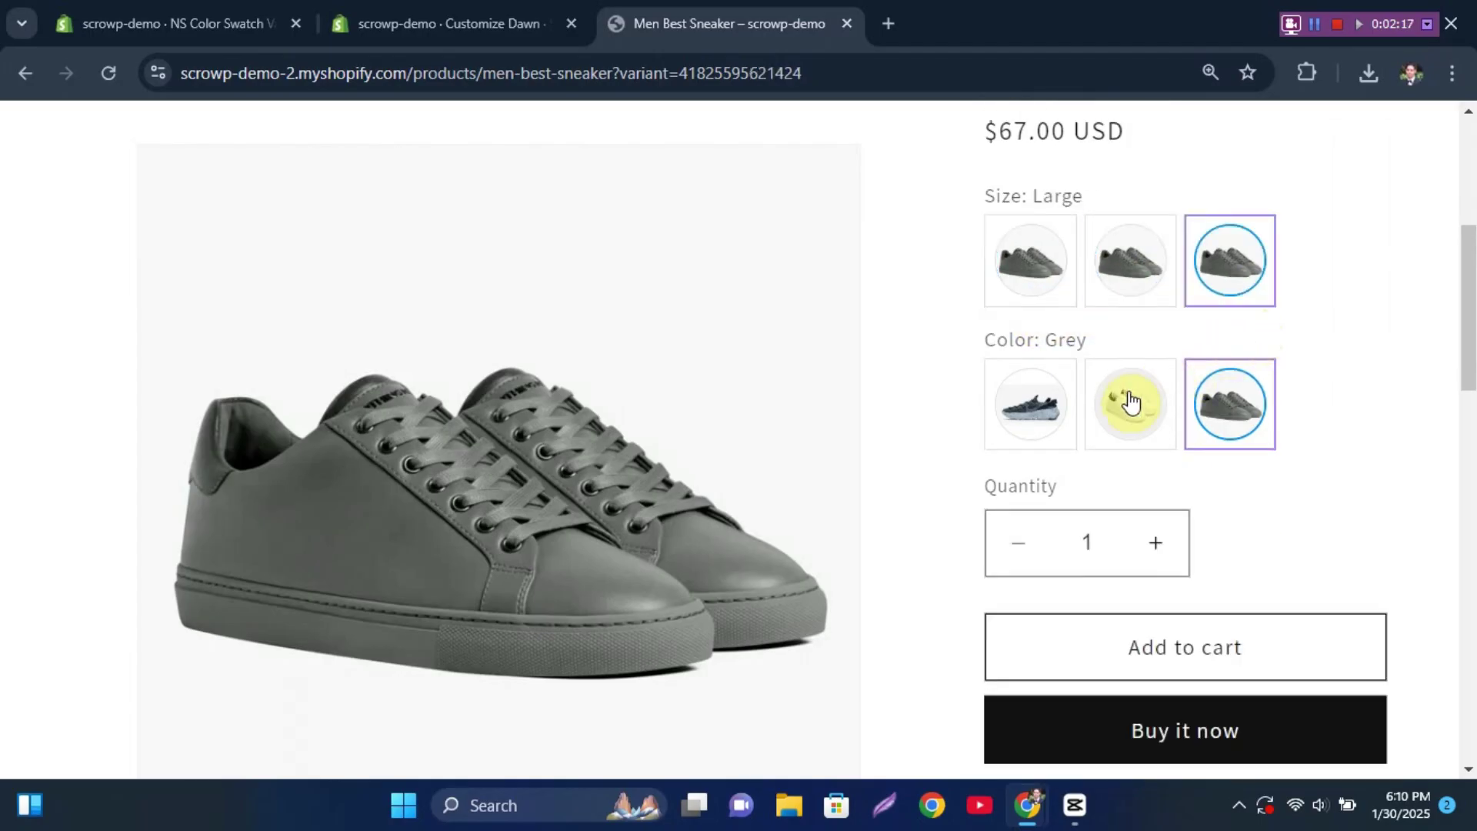
Test the Black, White and Grey color swatches of Men Best Sneaker in the Large size
left_click(1047, 419)
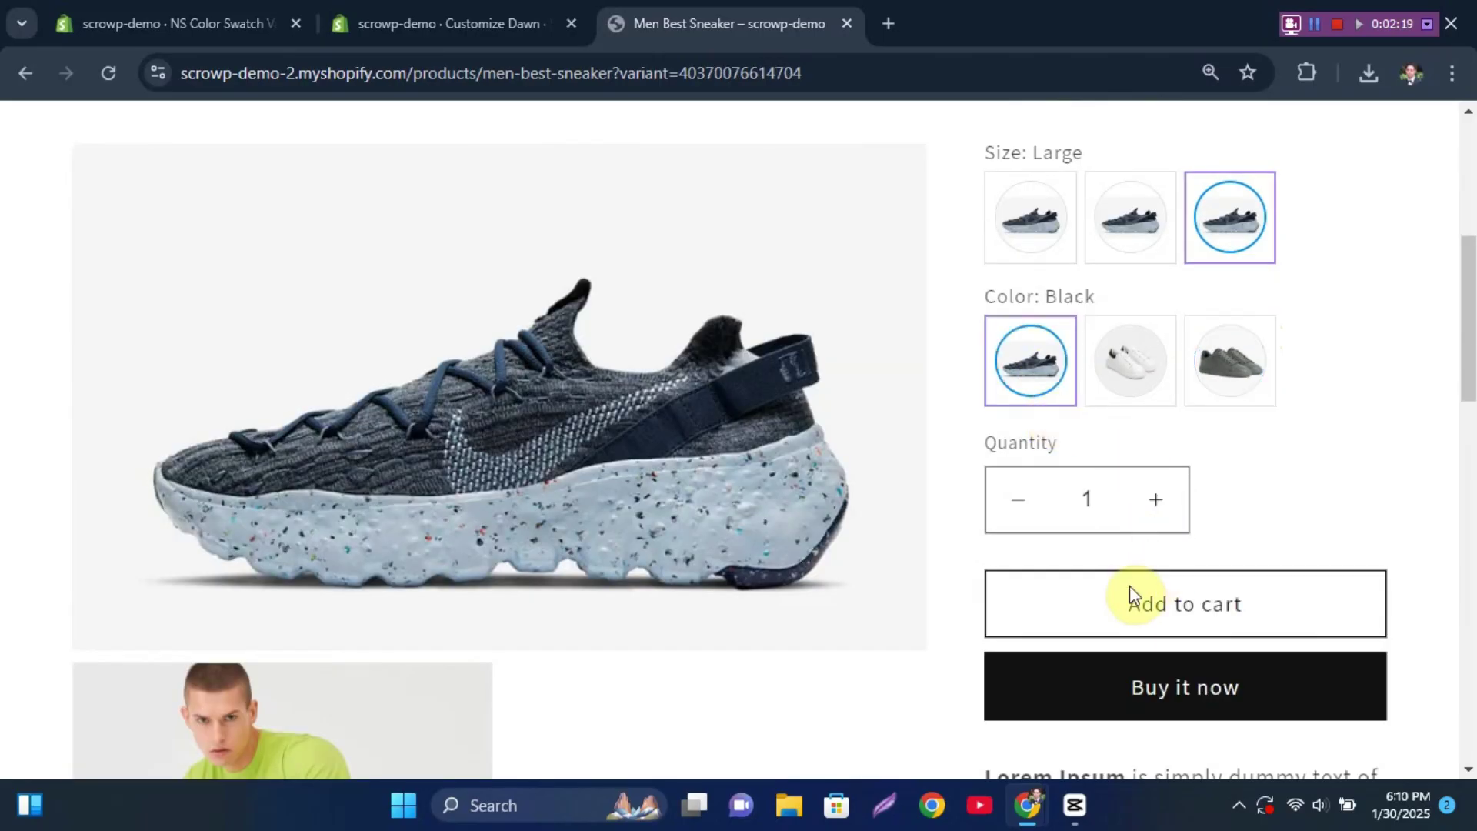
left_click(1127, 350)
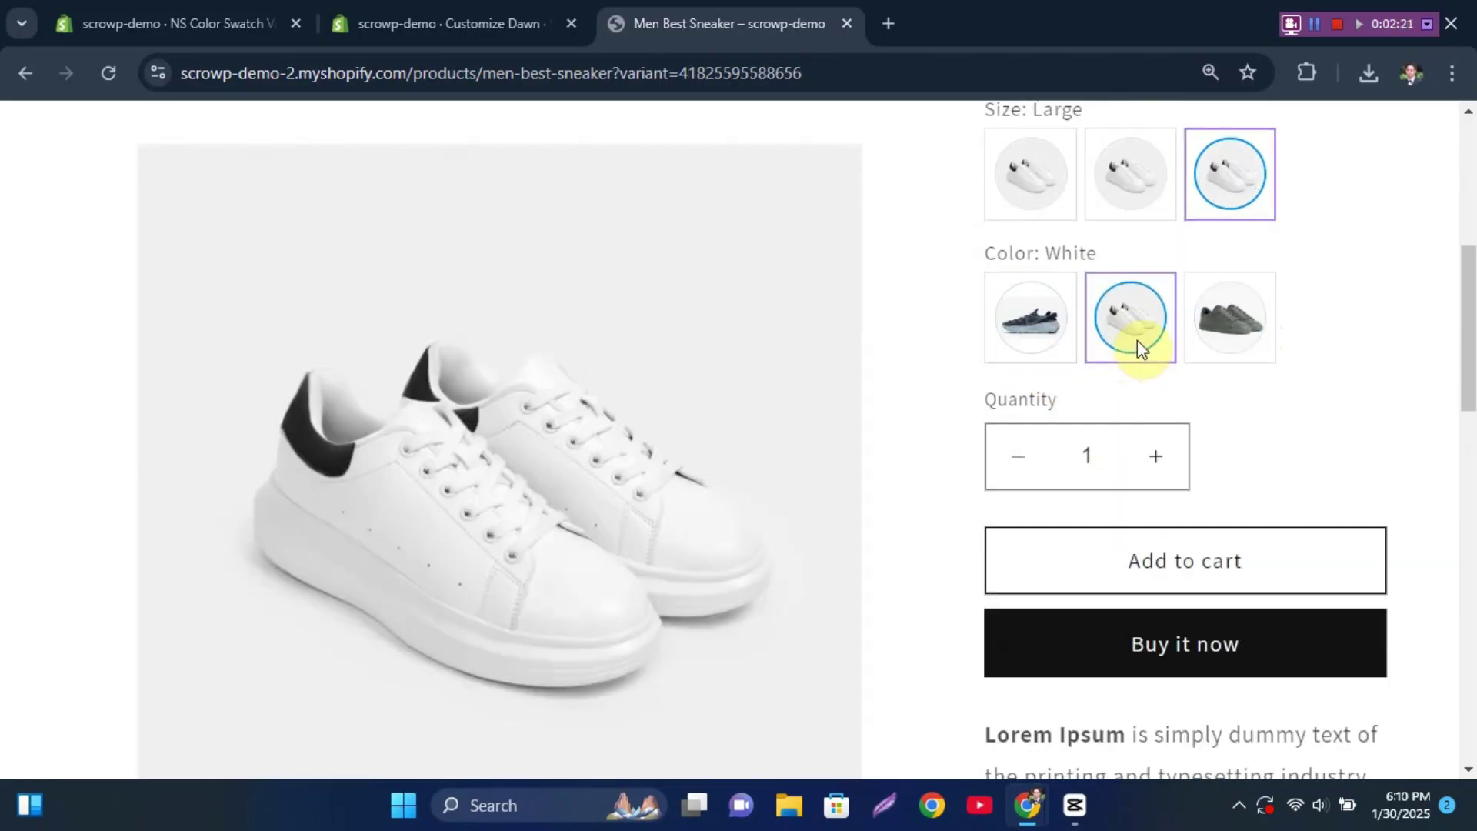
left_click(1227, 329)
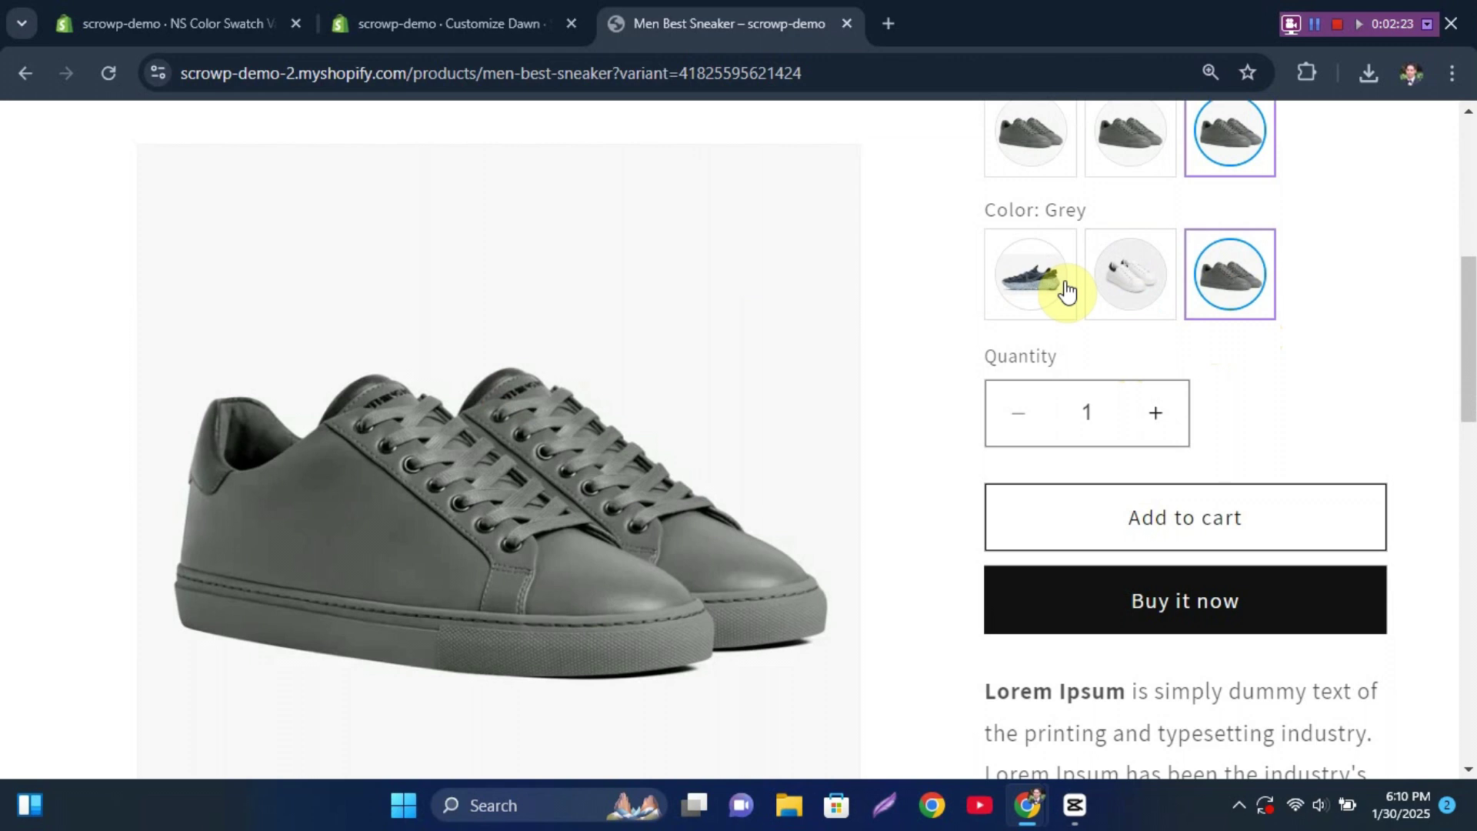
Select the Black color and test the Medium, Small and Large size swatches, ending on Large
scroll(1077, 292, "up", 3)
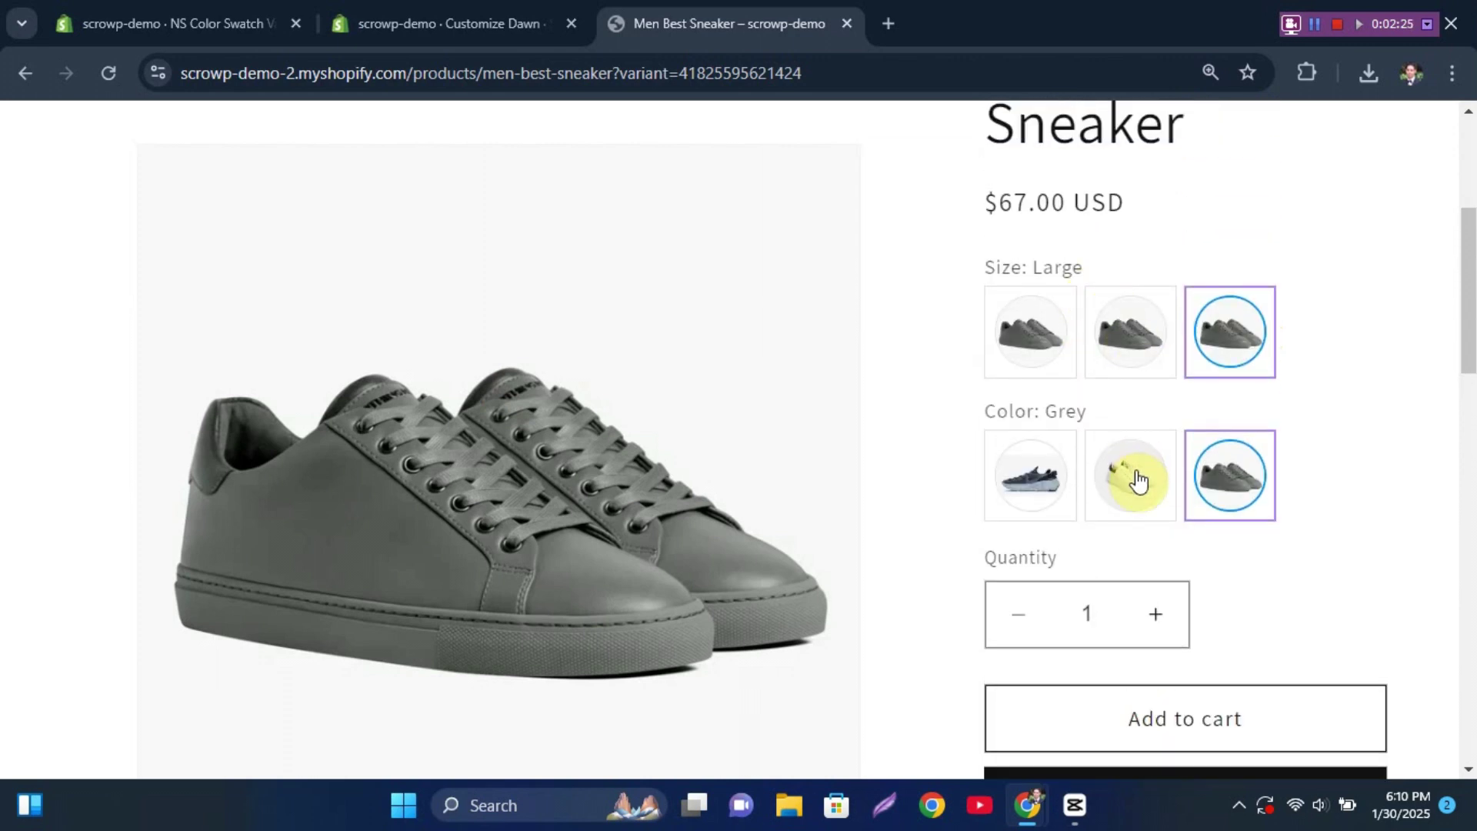
left_click(1045, 479)
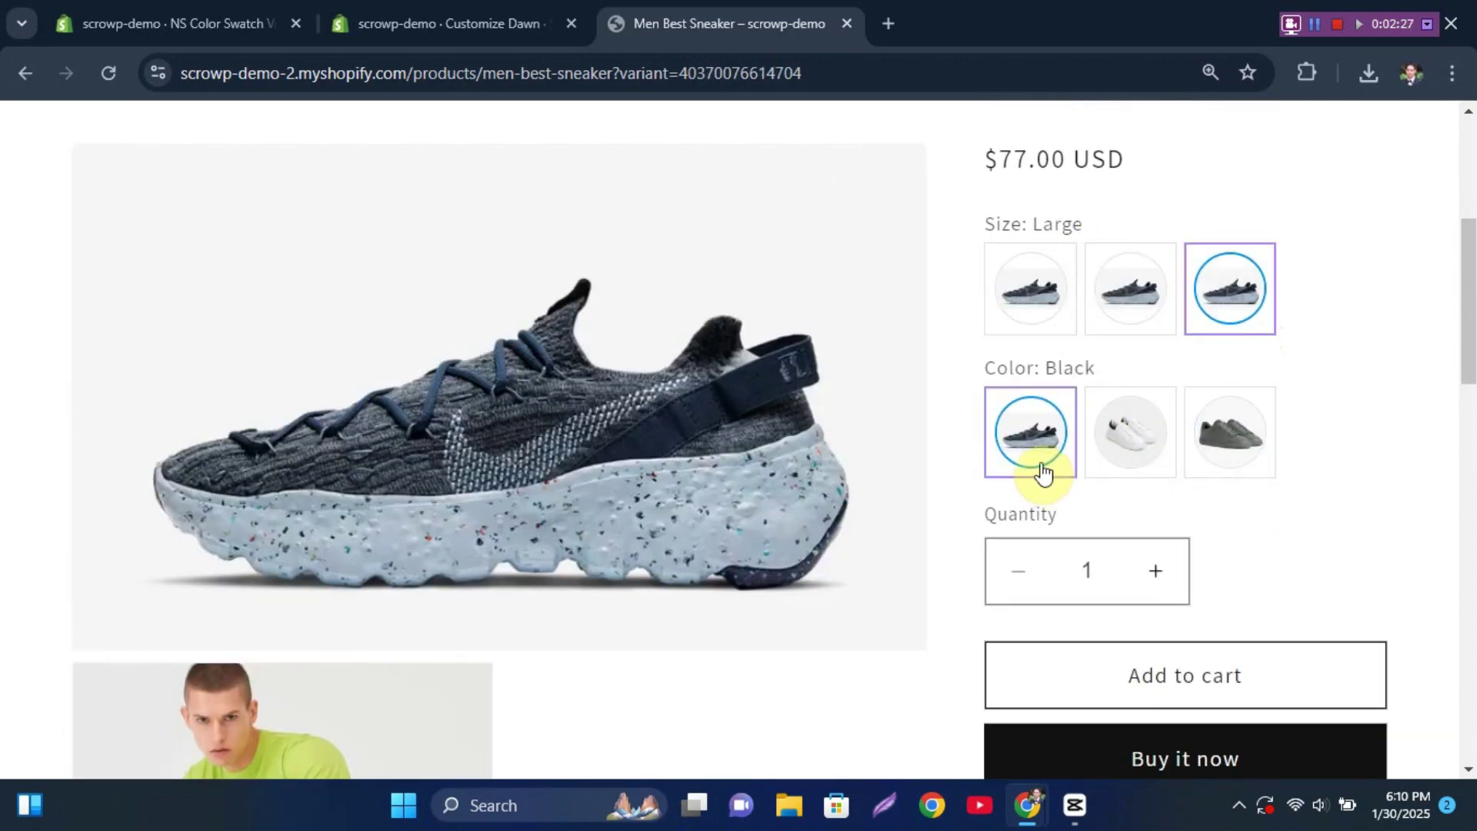
left_click(1032, 294)
left_click(1126, 283)
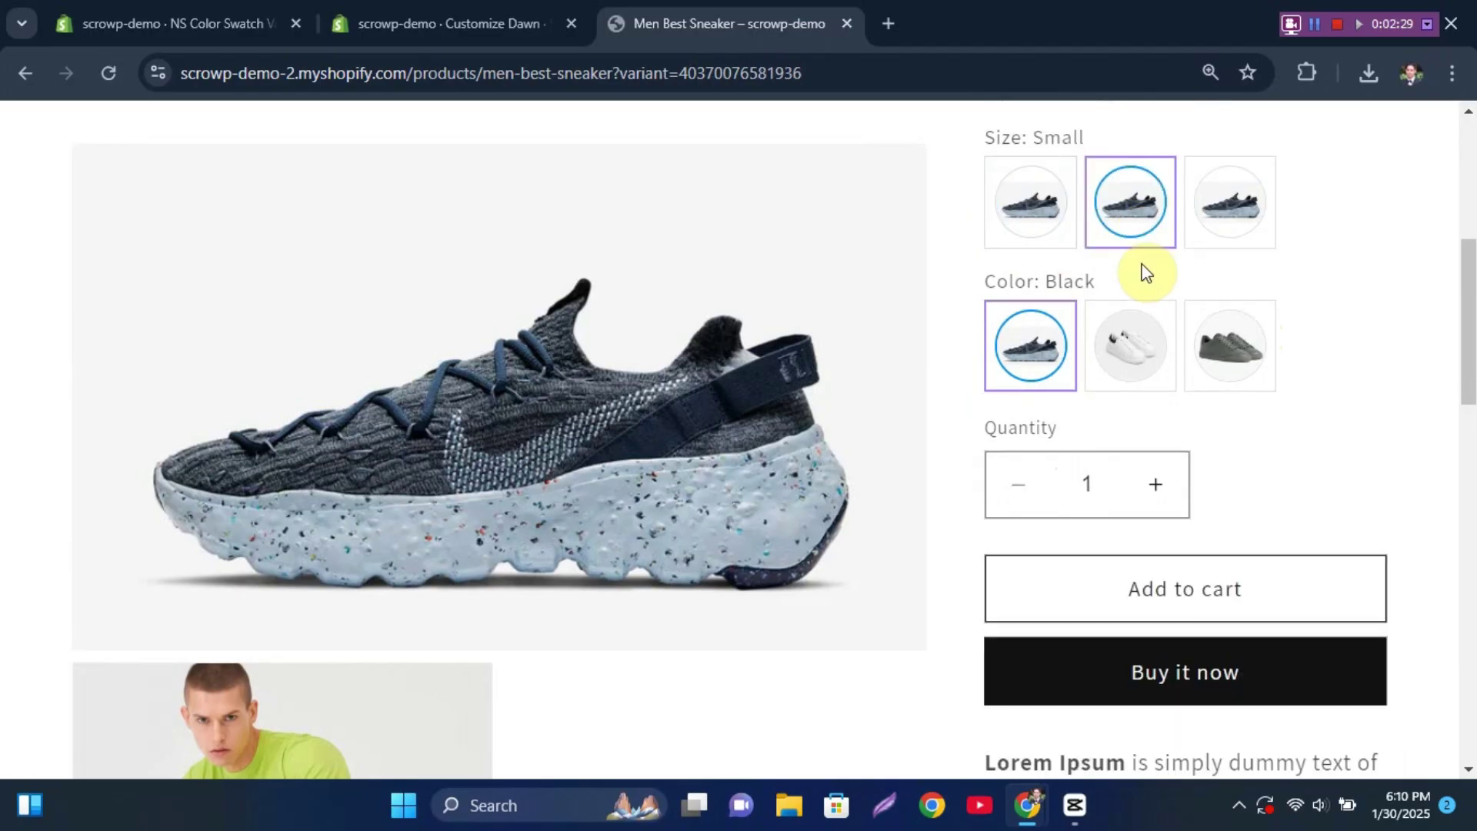
left_click(1229, 245)
scroll(1197, 415, "up", 3)
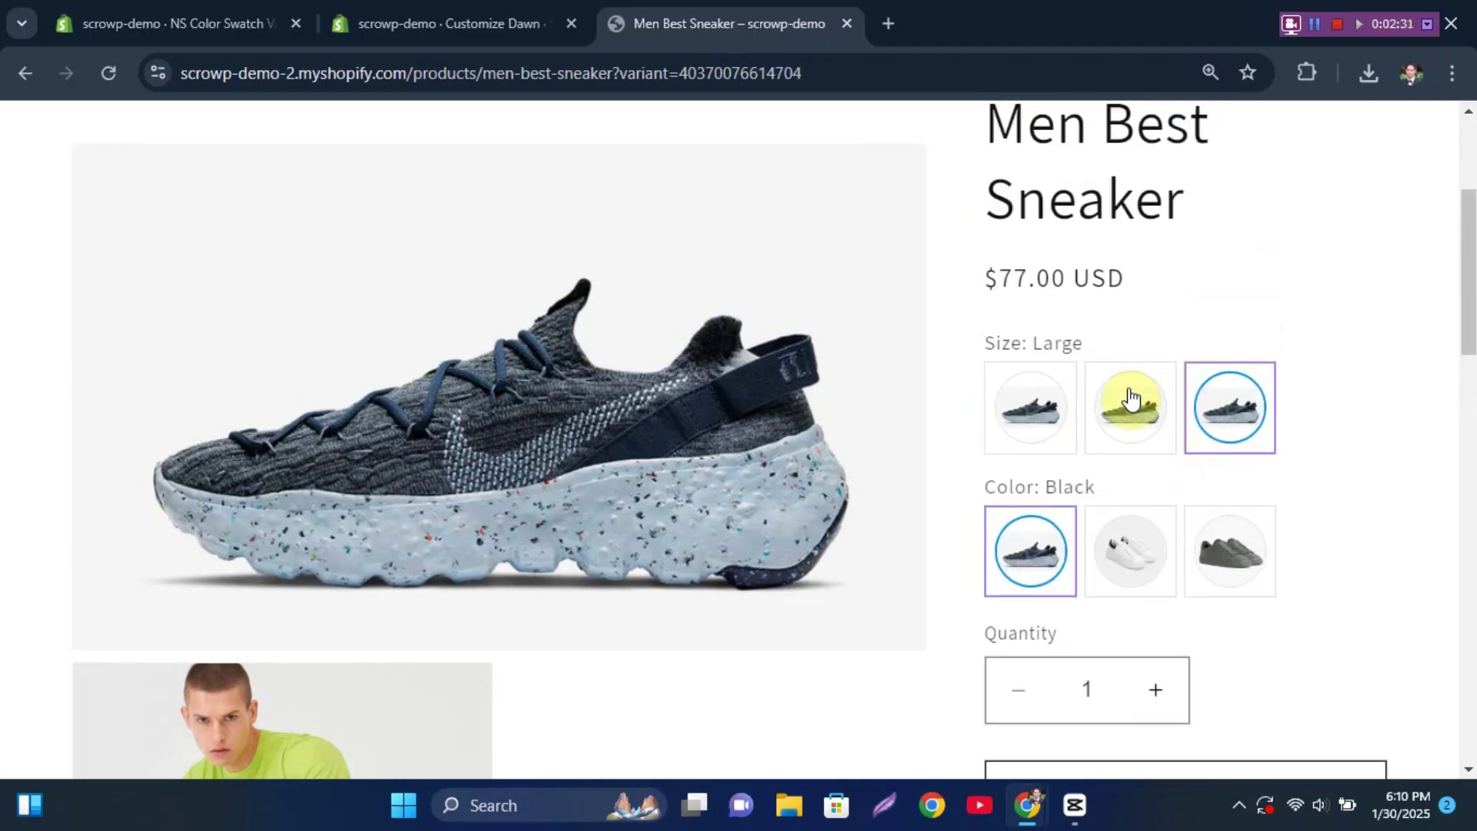
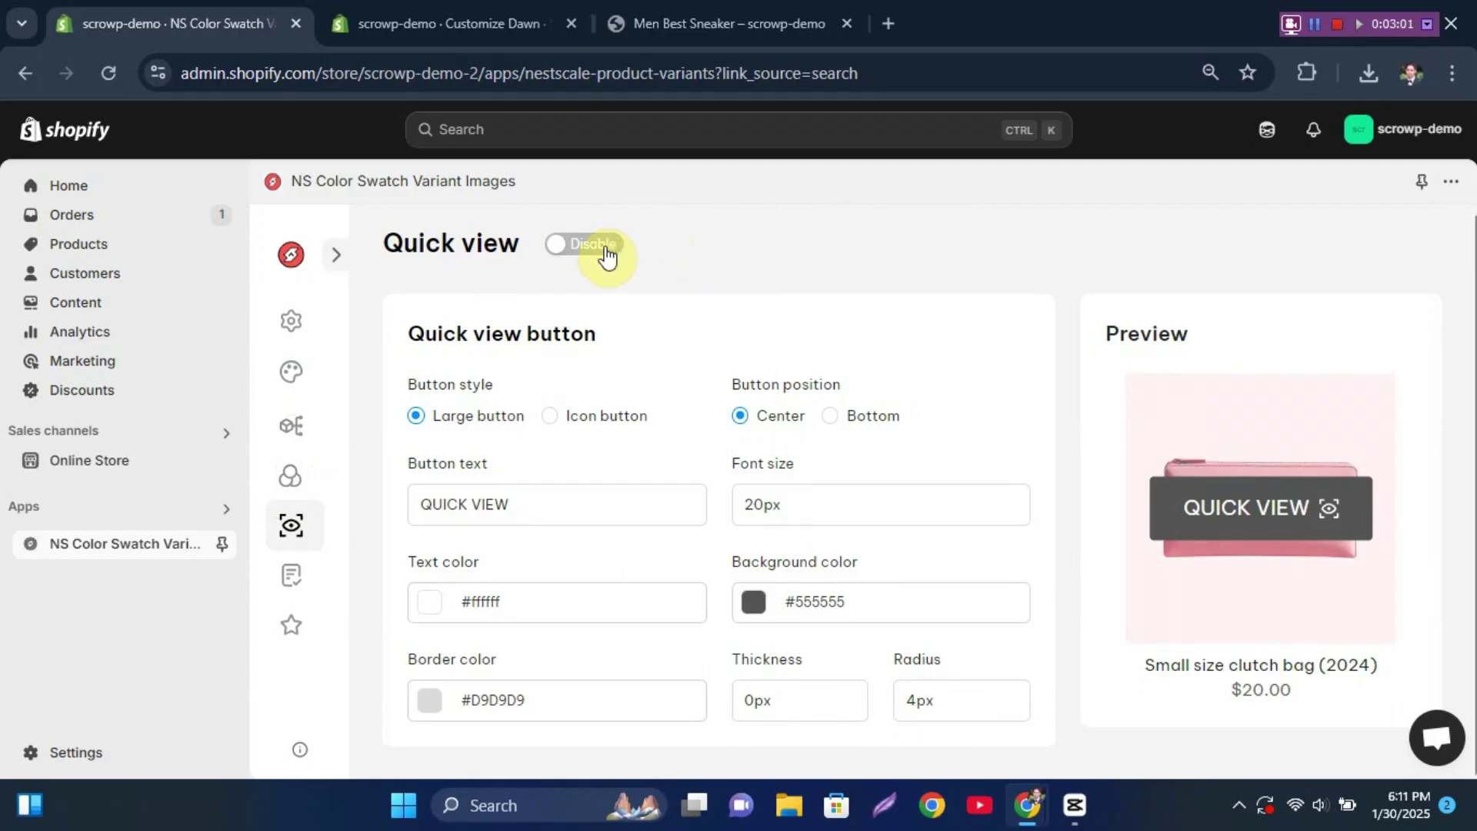
Activate the Quick view feature in the NS Color Swatch Variant Images app and save the setting
left_click(603, 247)
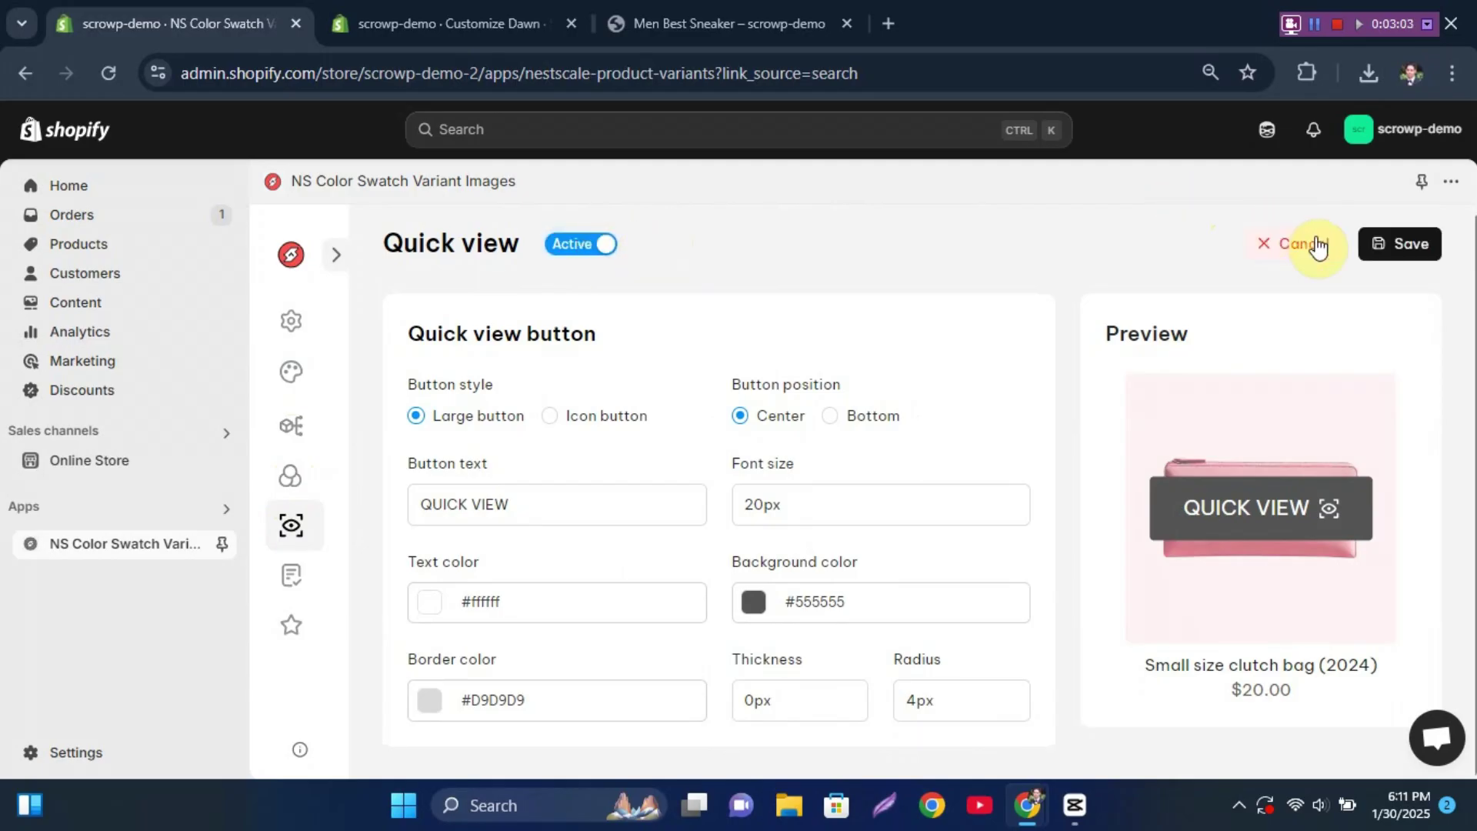
left_click(1395, 250)
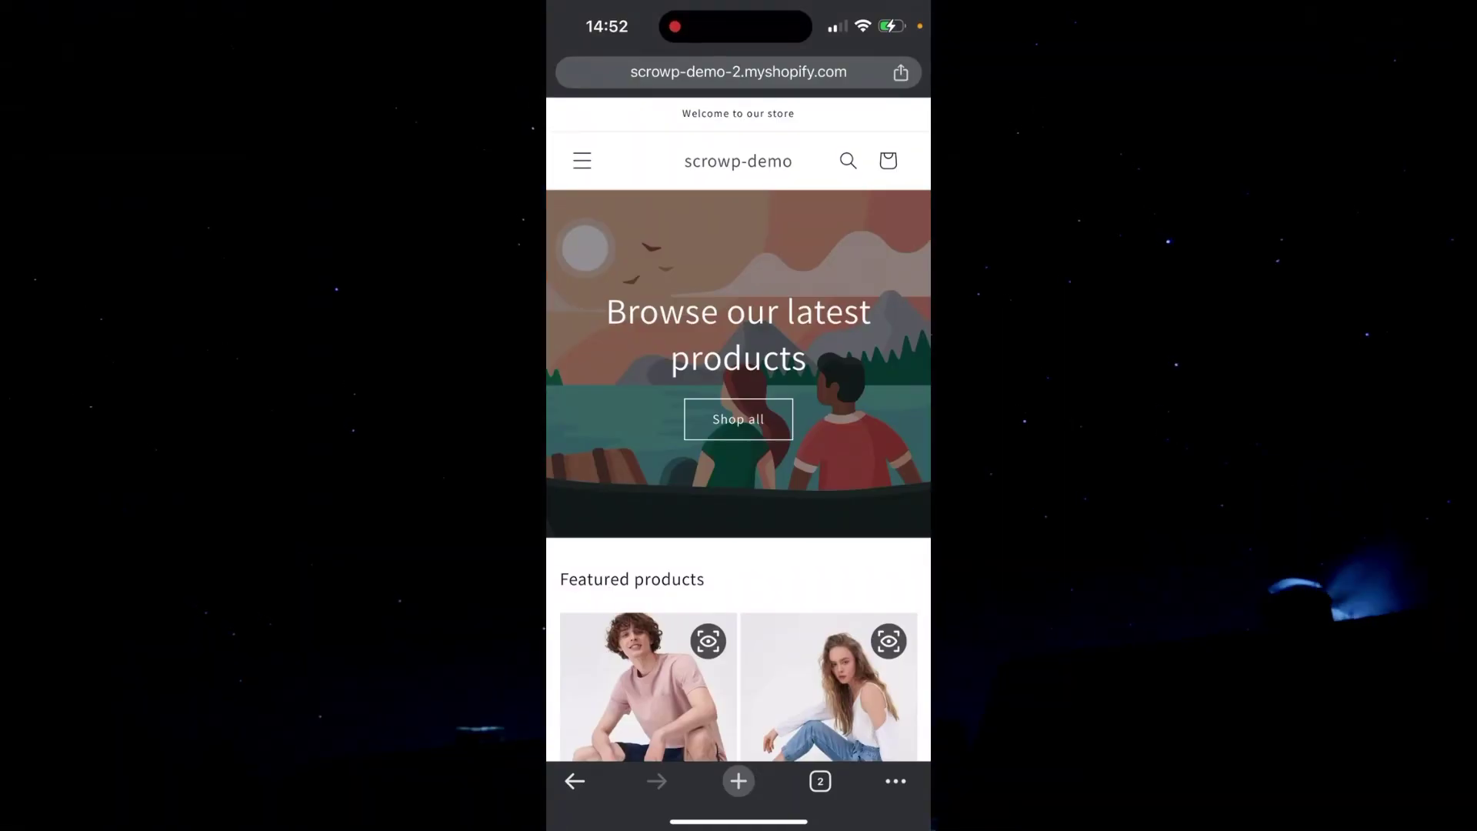
Open the Men collection from the collection templates on the mobile storefront and look over its products
left_click(583, 160)
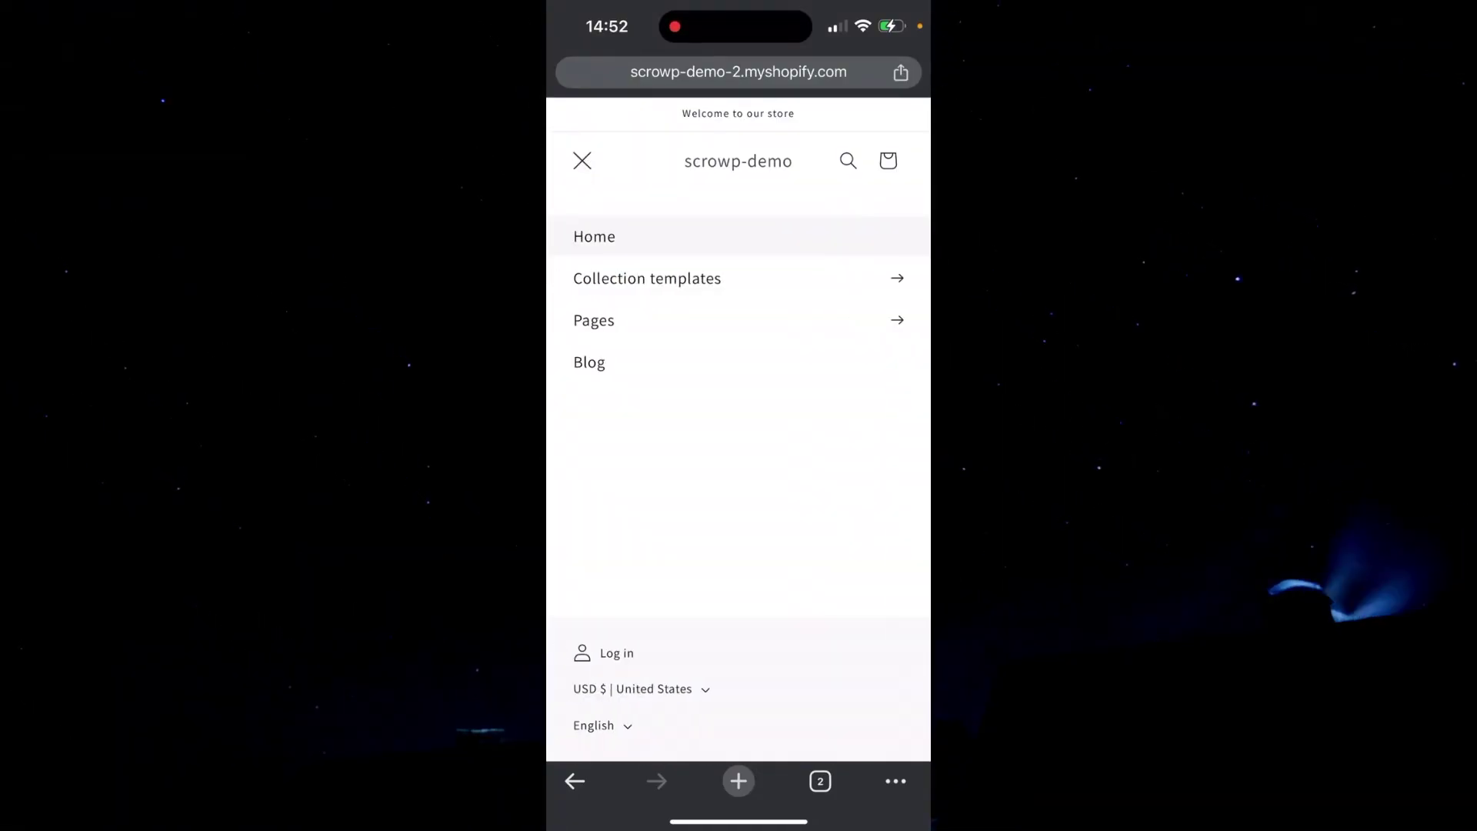
left_click(654, 277)
left_click(588, 304)
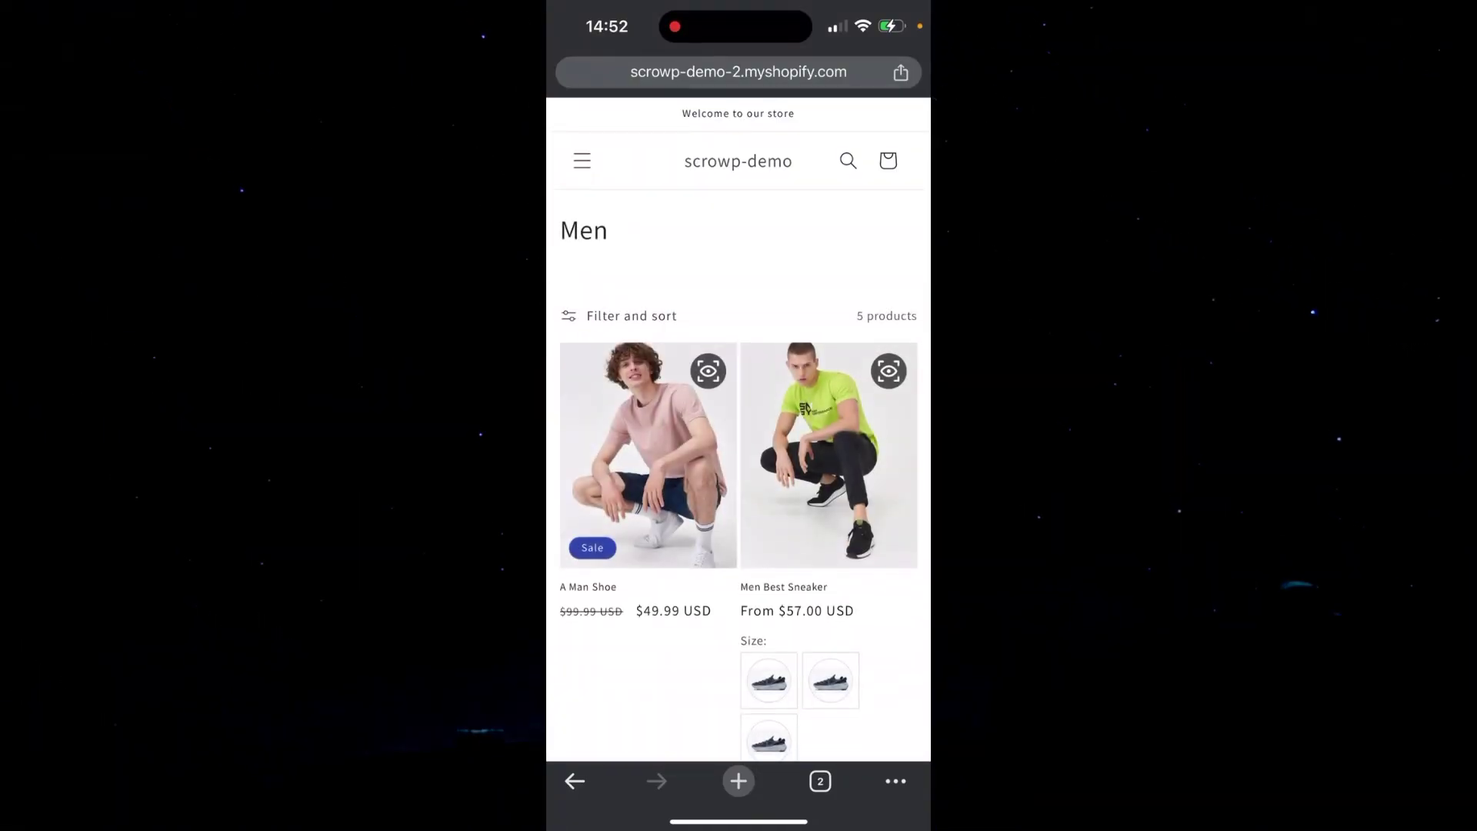
scroll(738, 439, "down", 10)
scroll(739, 438, "up", 10)
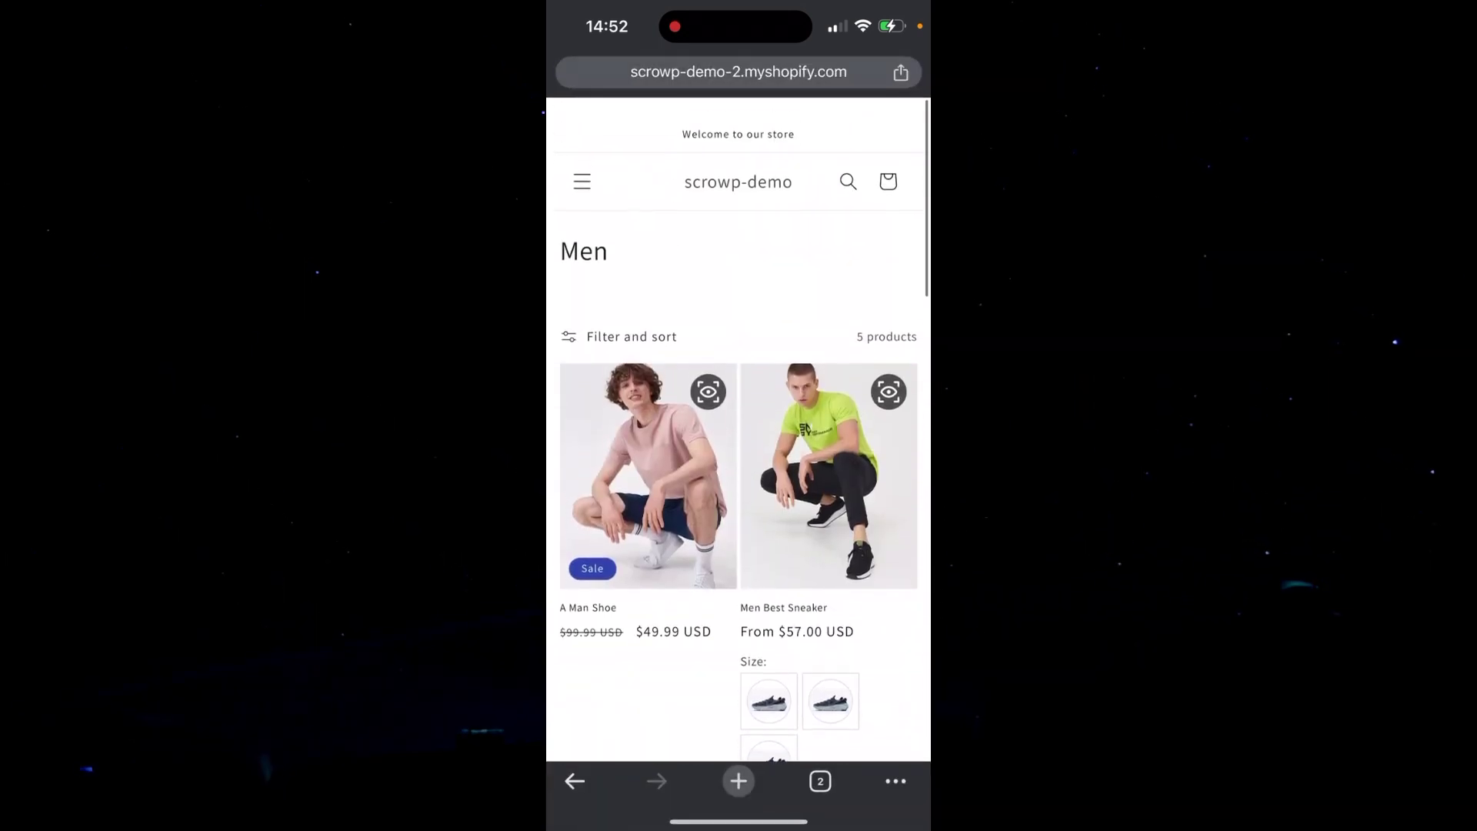
Open the quick view of Men Best Sneaker and browse its black, white and grey product images
left_click(889, 372)
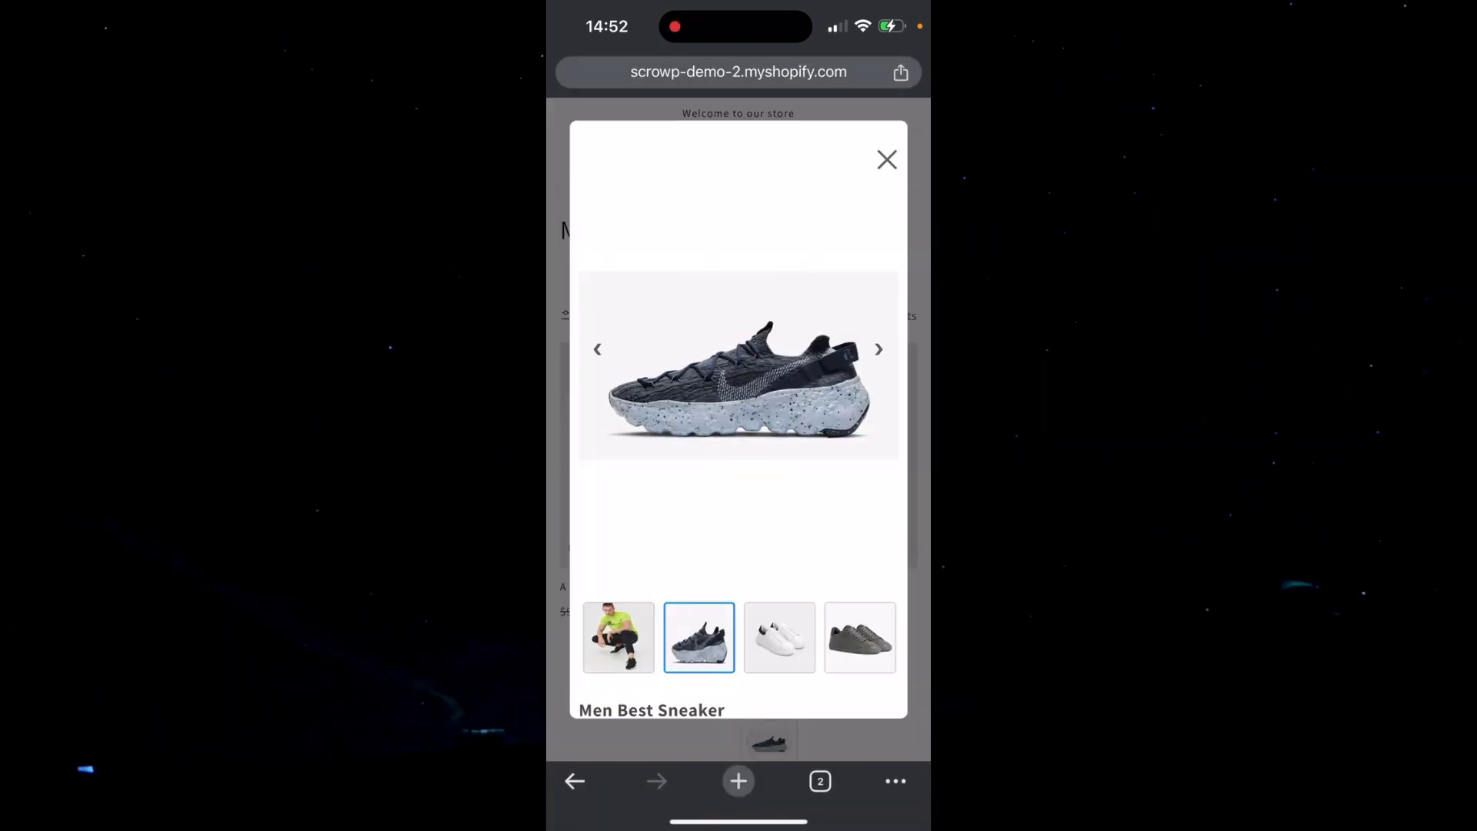
left_click(859, 637)
left_click(780, 637)
left_click(699, 638)
left_click(779, 637)
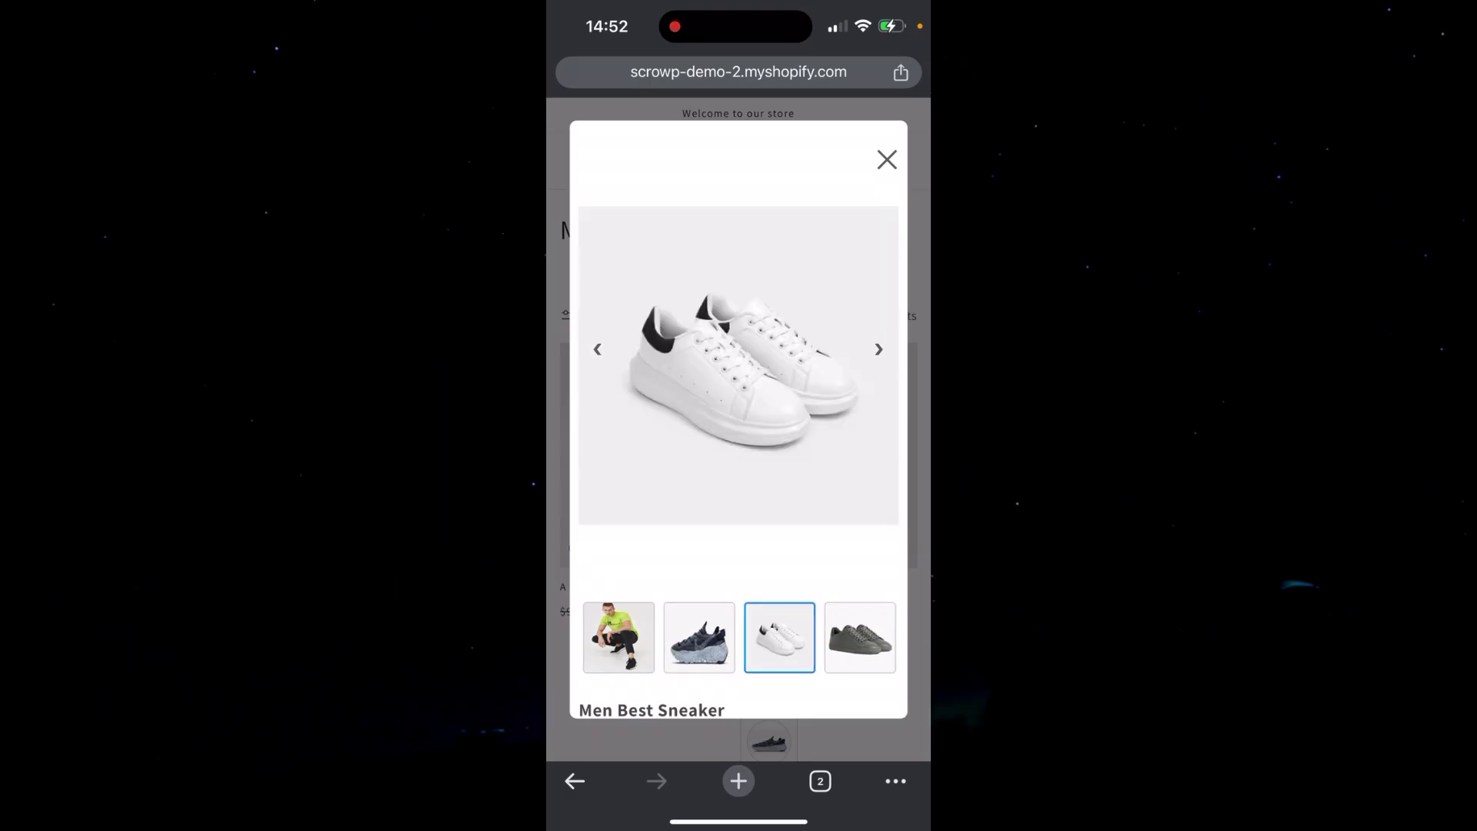
left_click(860, 637)
Test the White and Grey color swatches in the quick view, add the Medium Grey sneaker to the cart and view the cart
scroll(739, 419, "down", 10)
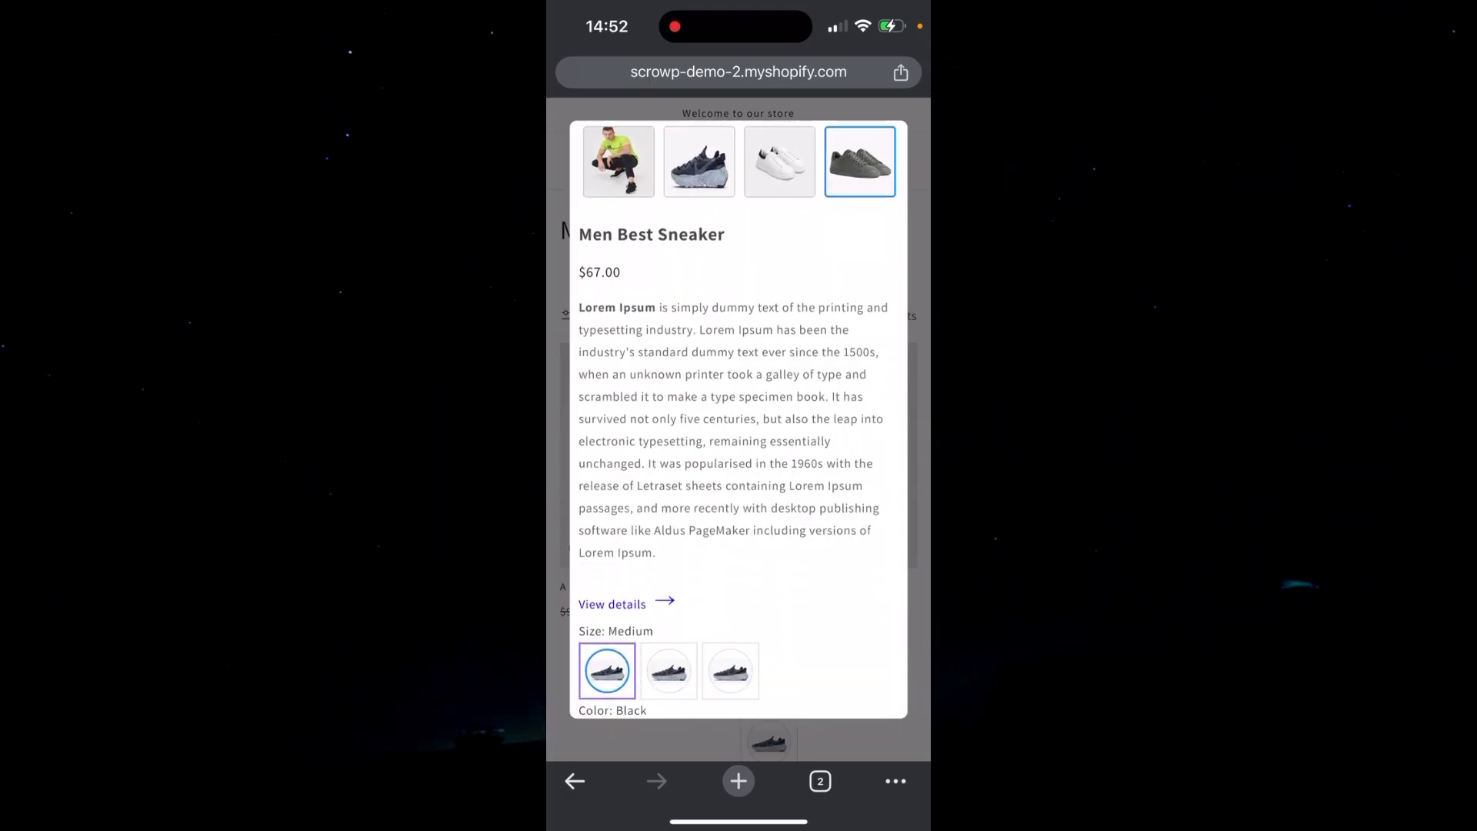
left_click(669, 535)
left_click(730, 535)
left_click(739, 688)
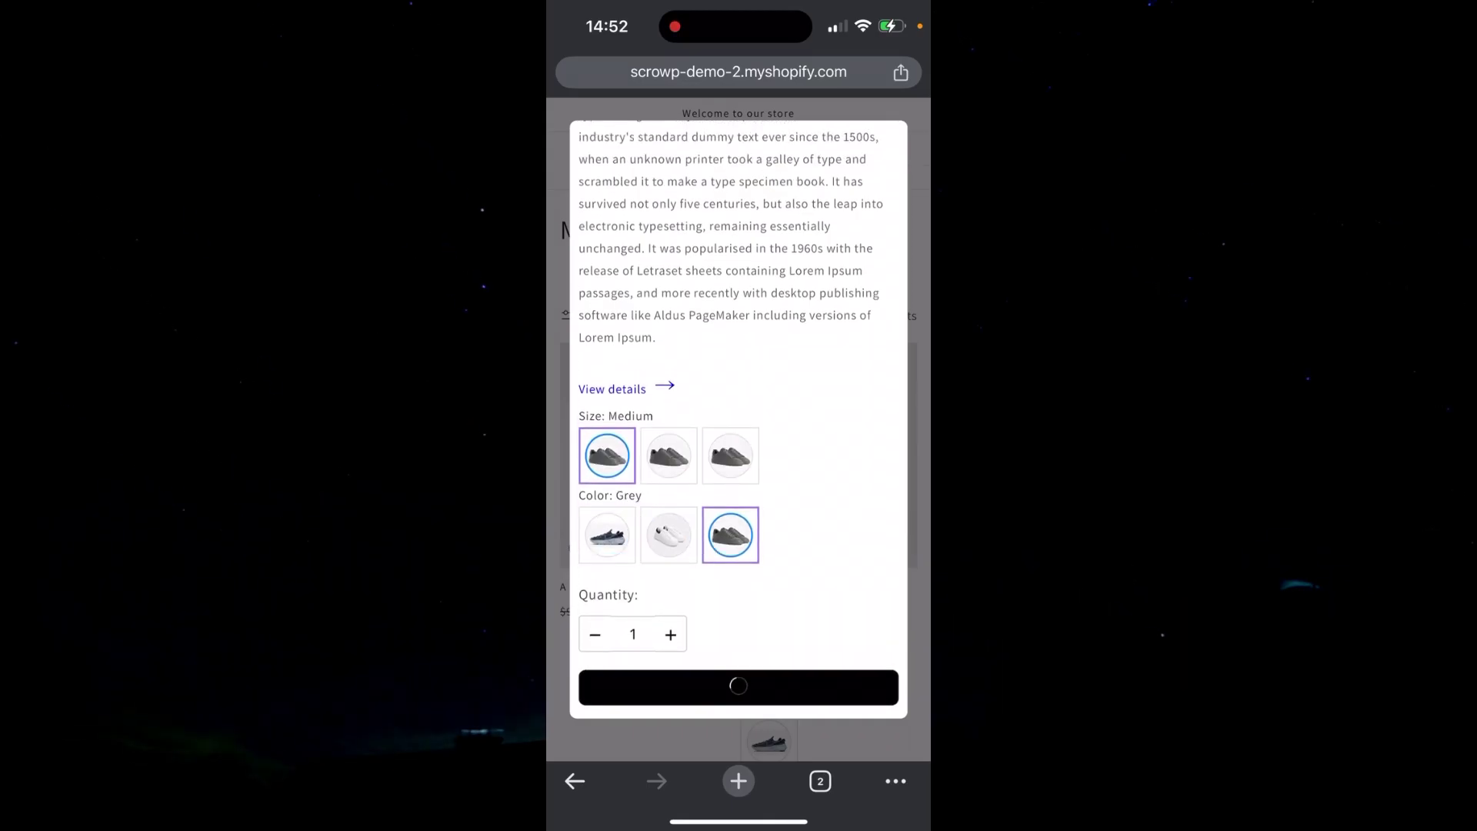
scroll(739, 423, "down", 1)
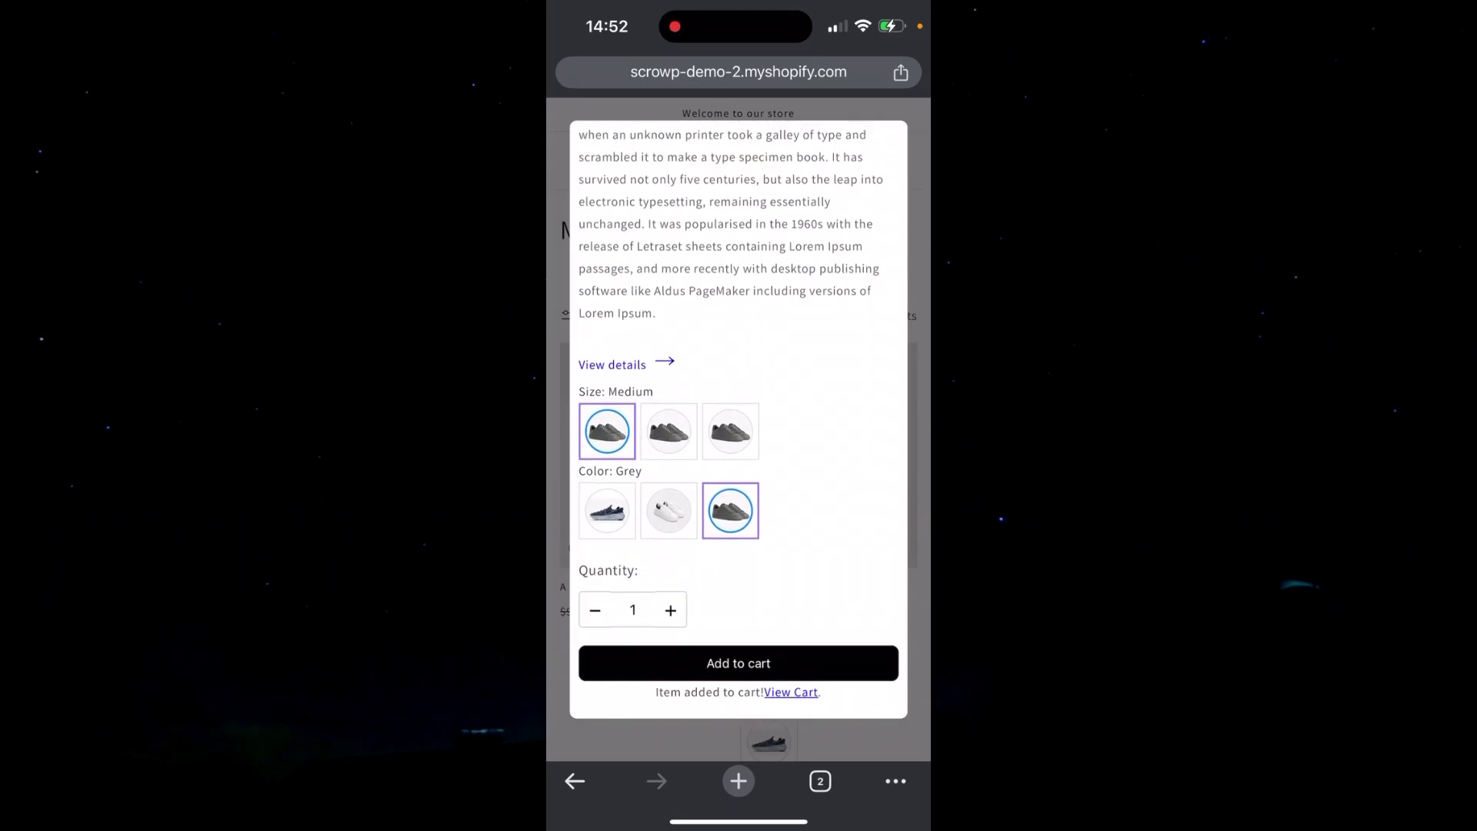
left_click(793, 696)
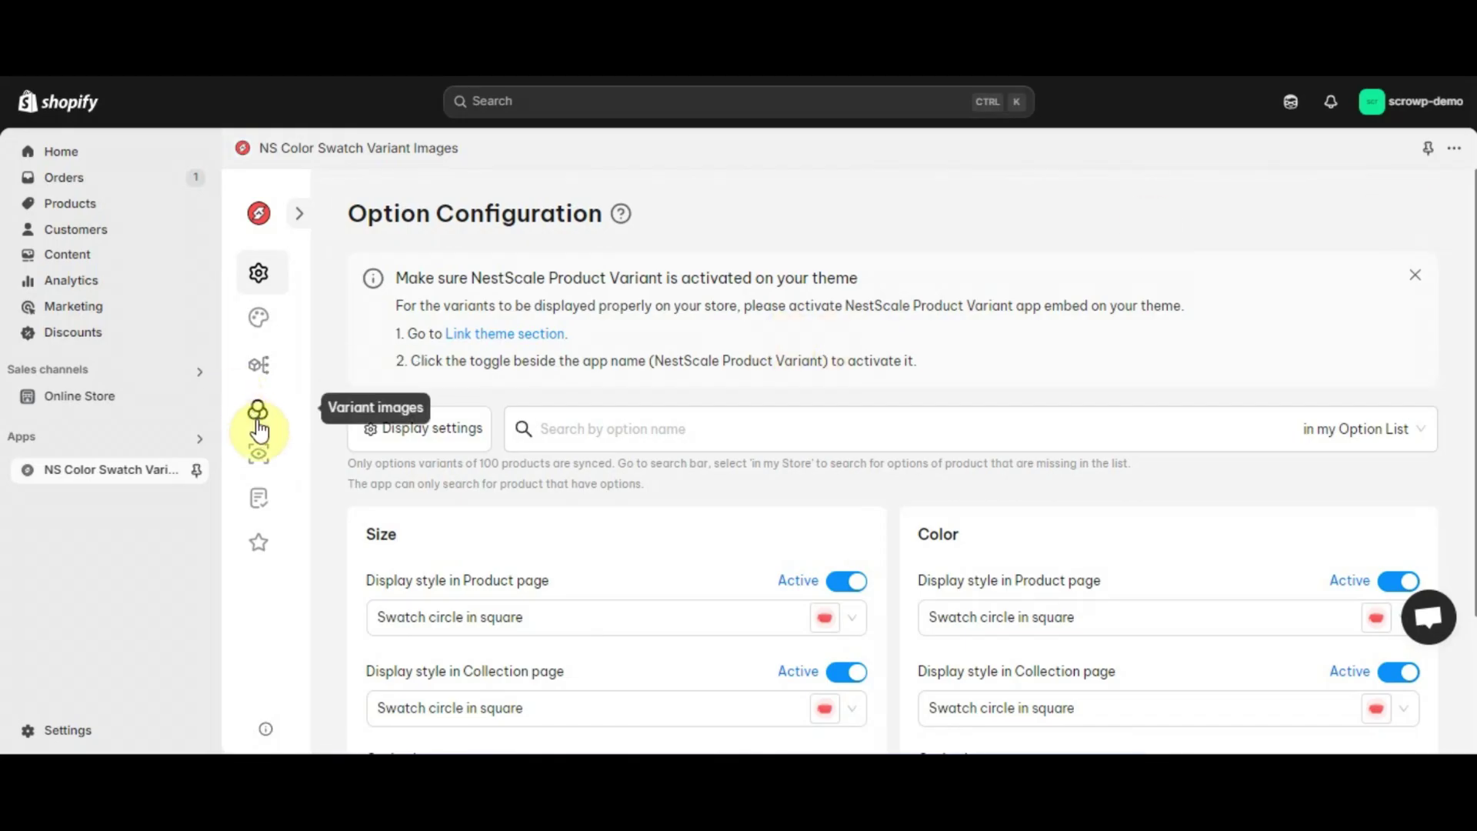
Open the app's Product group feature and go through its introduction and user guide
left_click(260, 360)
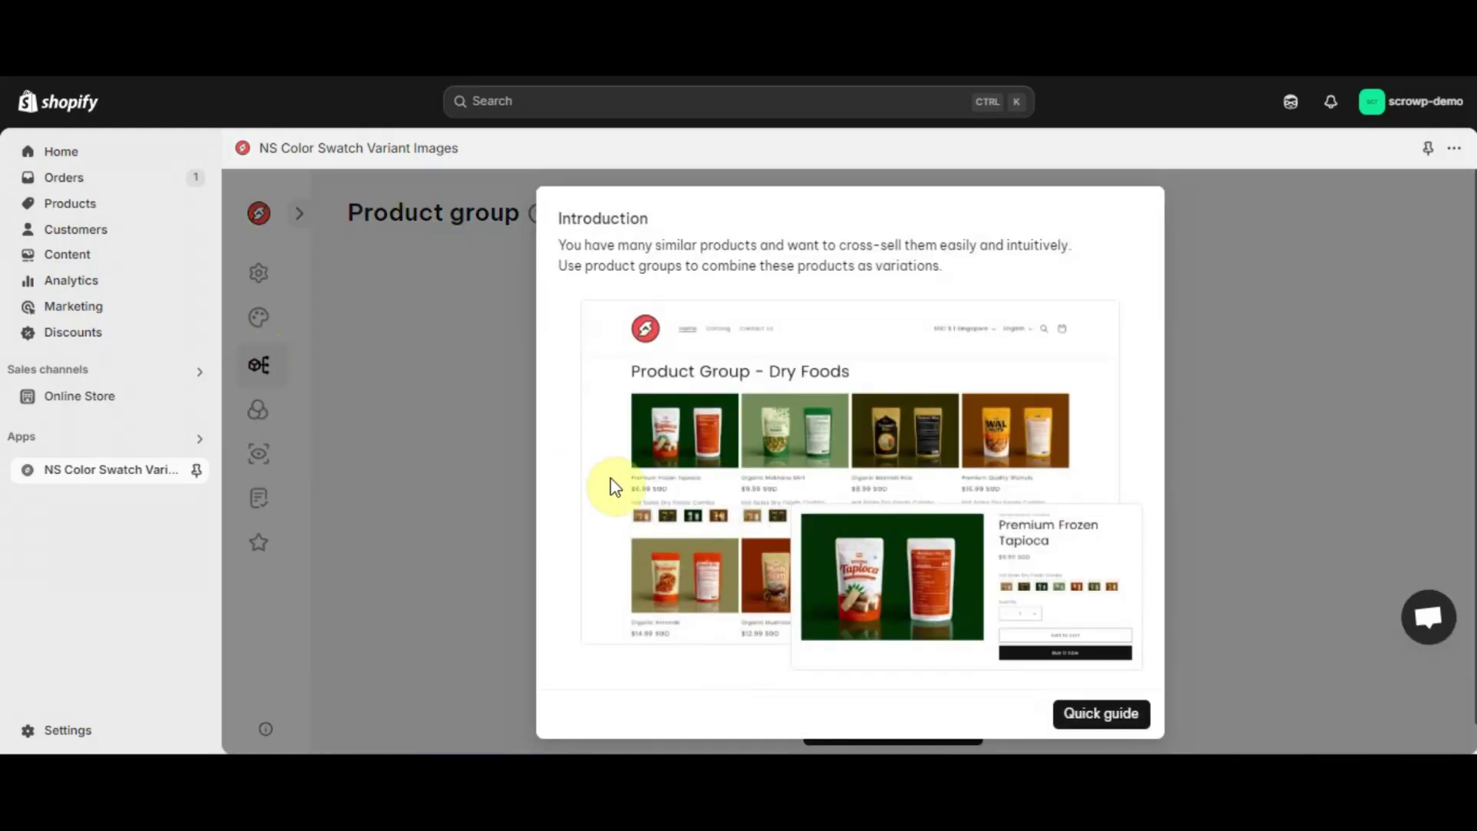
left_click(1120, 727)
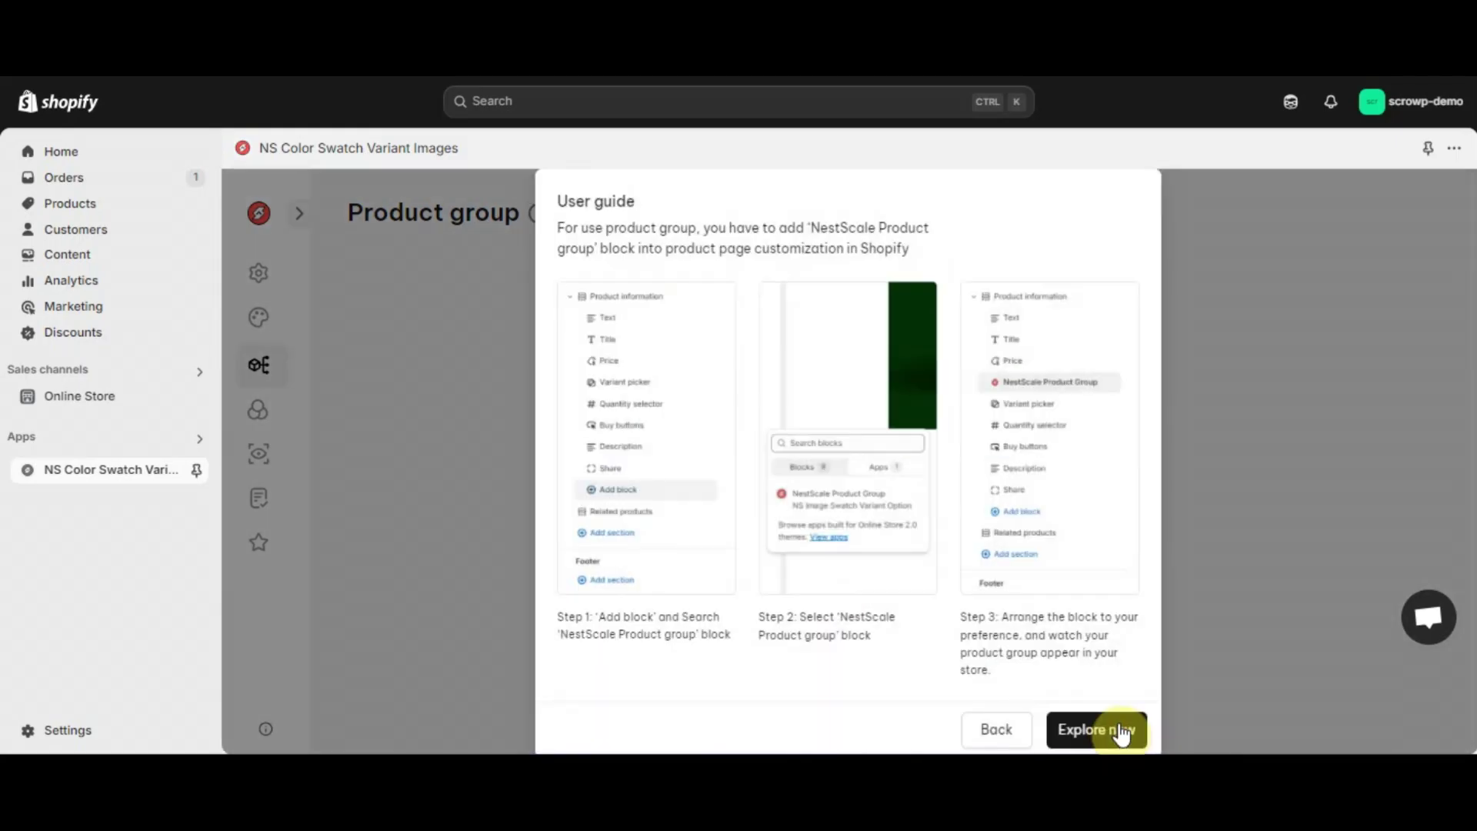
left_click(1088, 735)
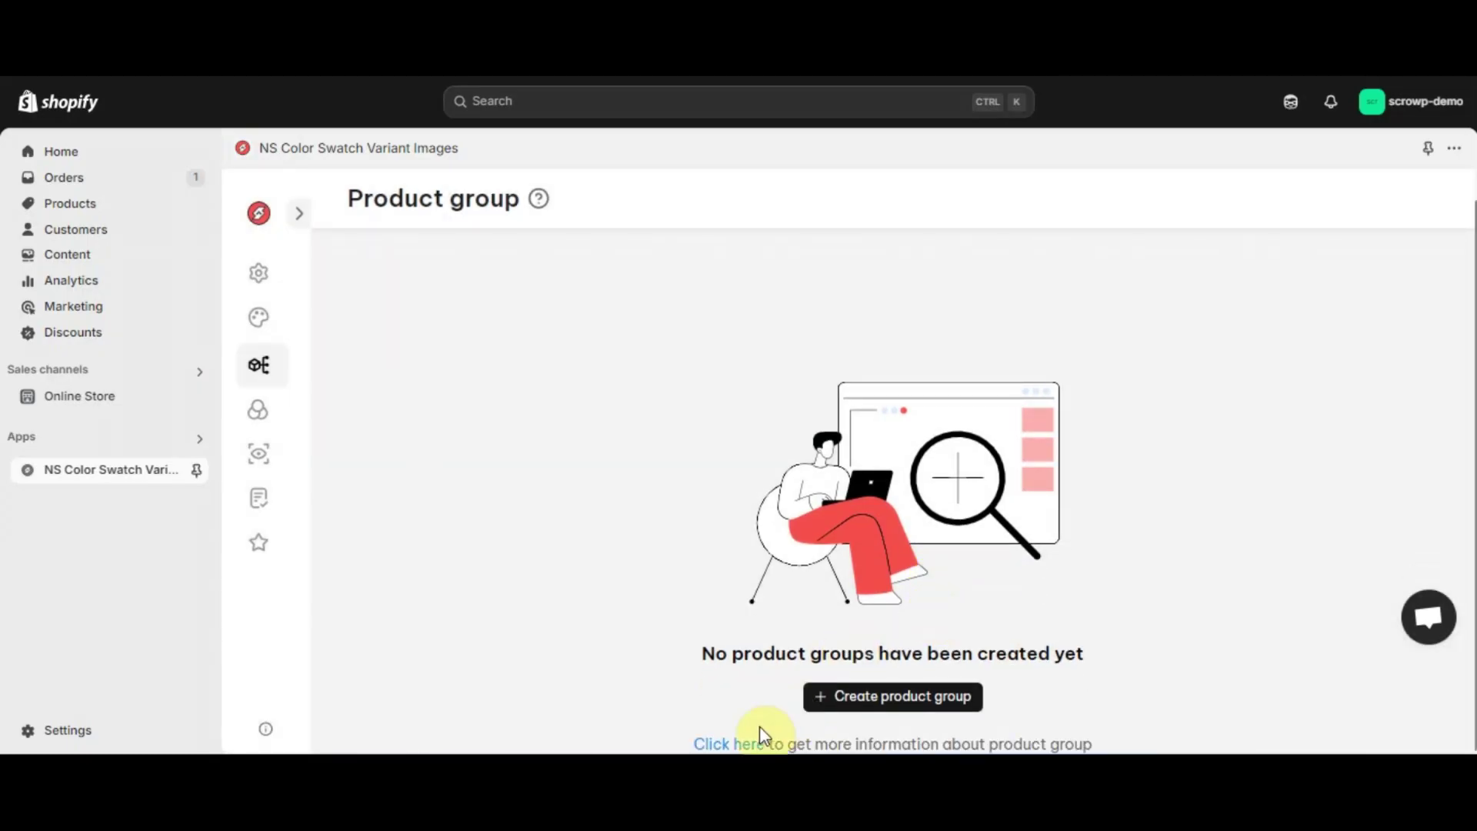
left_click(738, 742)
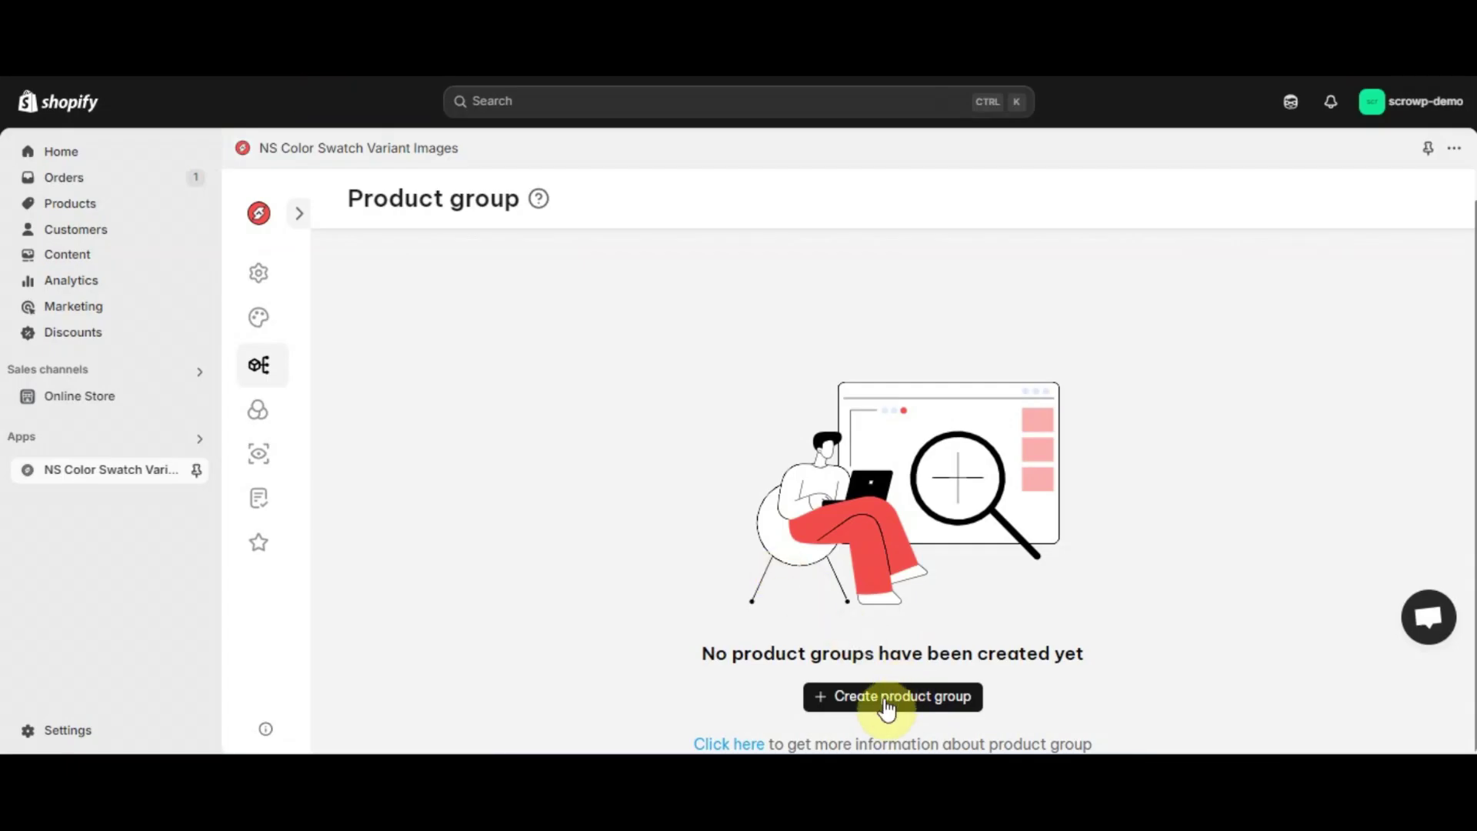
Start a new product group named "upsell" with the store option name "Hot Sale Collections"
left_click(887, 709)
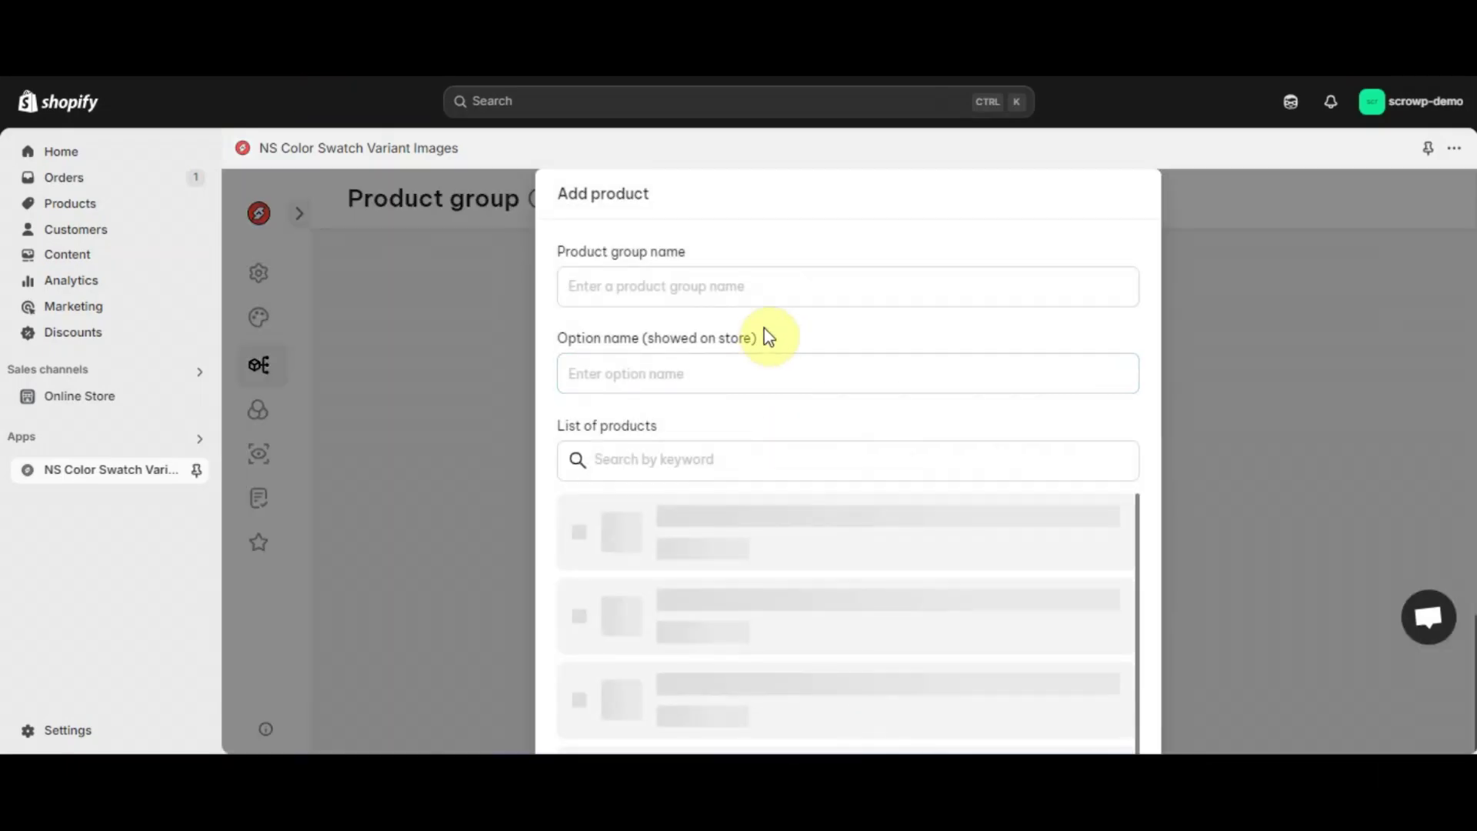
left_click(805, 304)
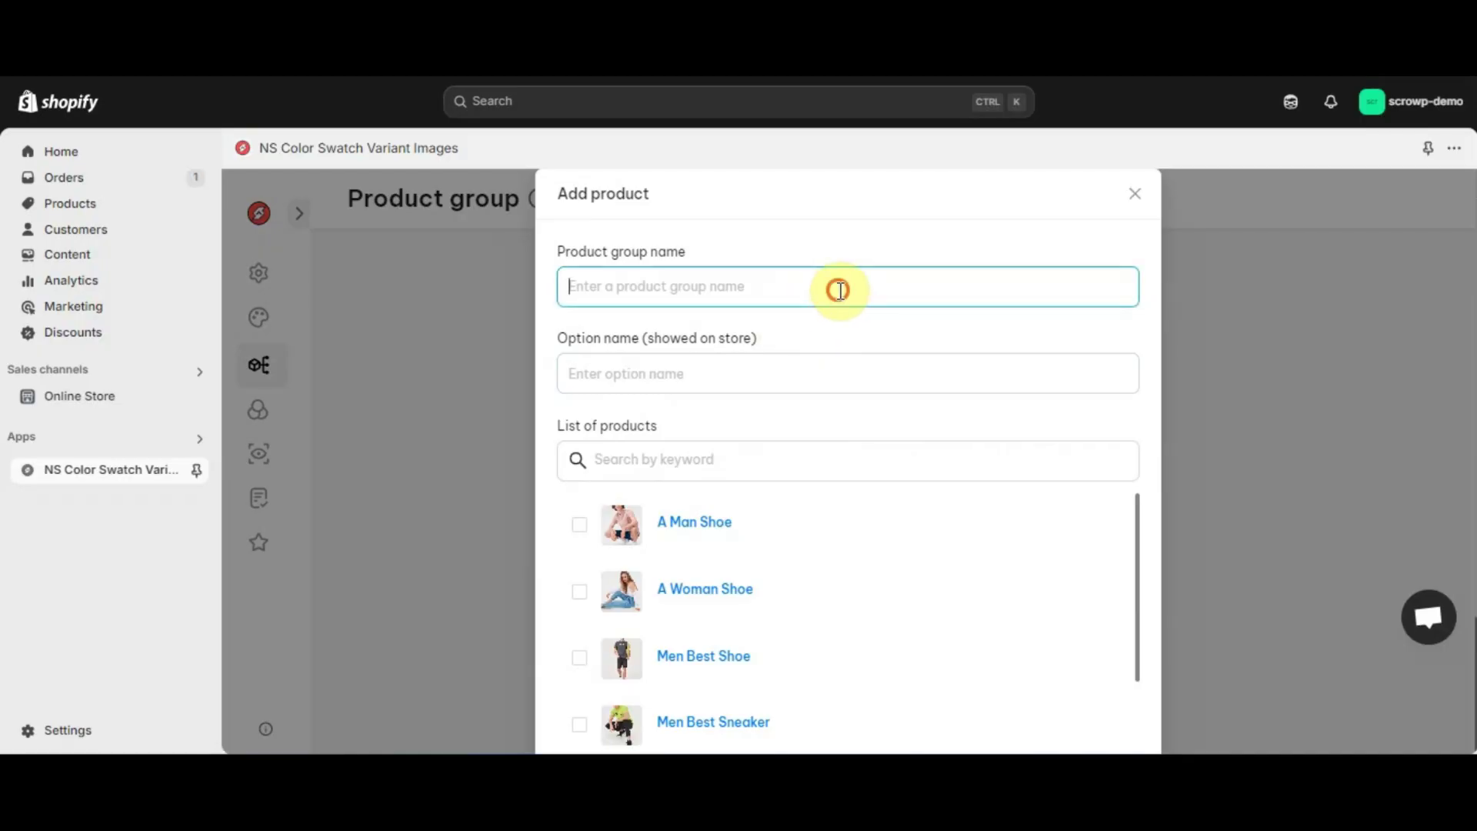
type("upsell")
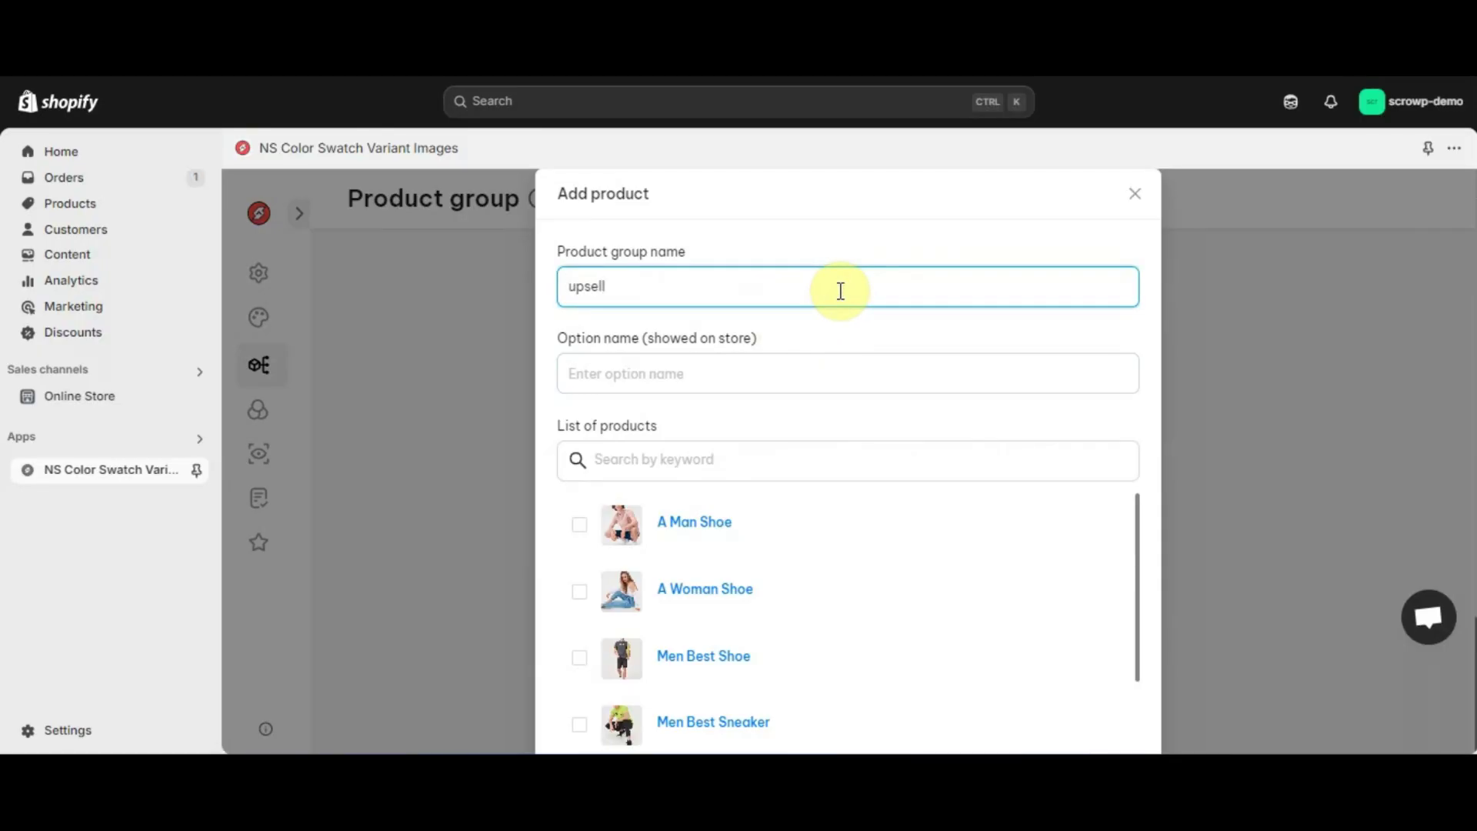
left_click(714, 375)
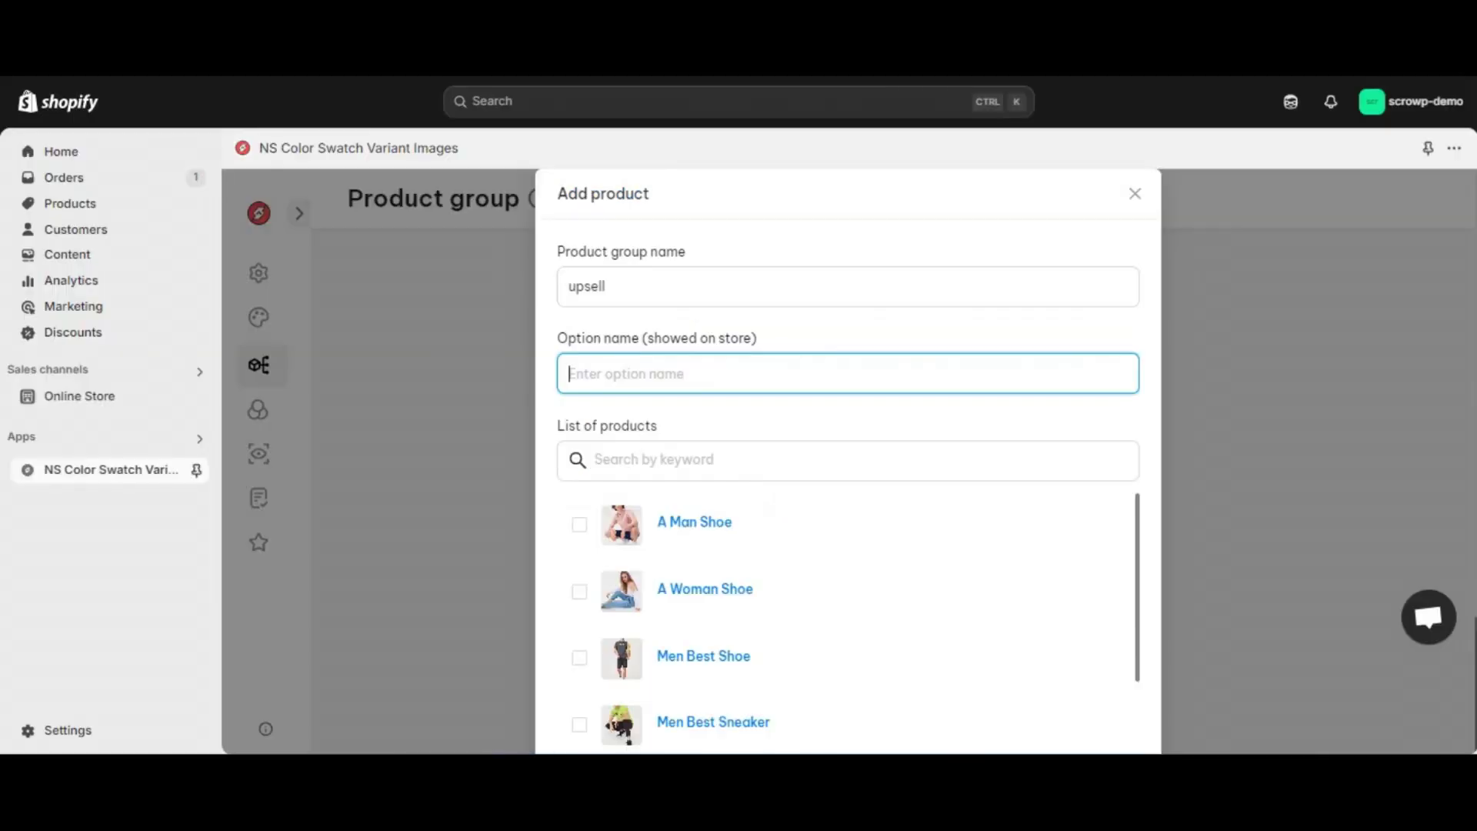
type("Hot Sale Collections")
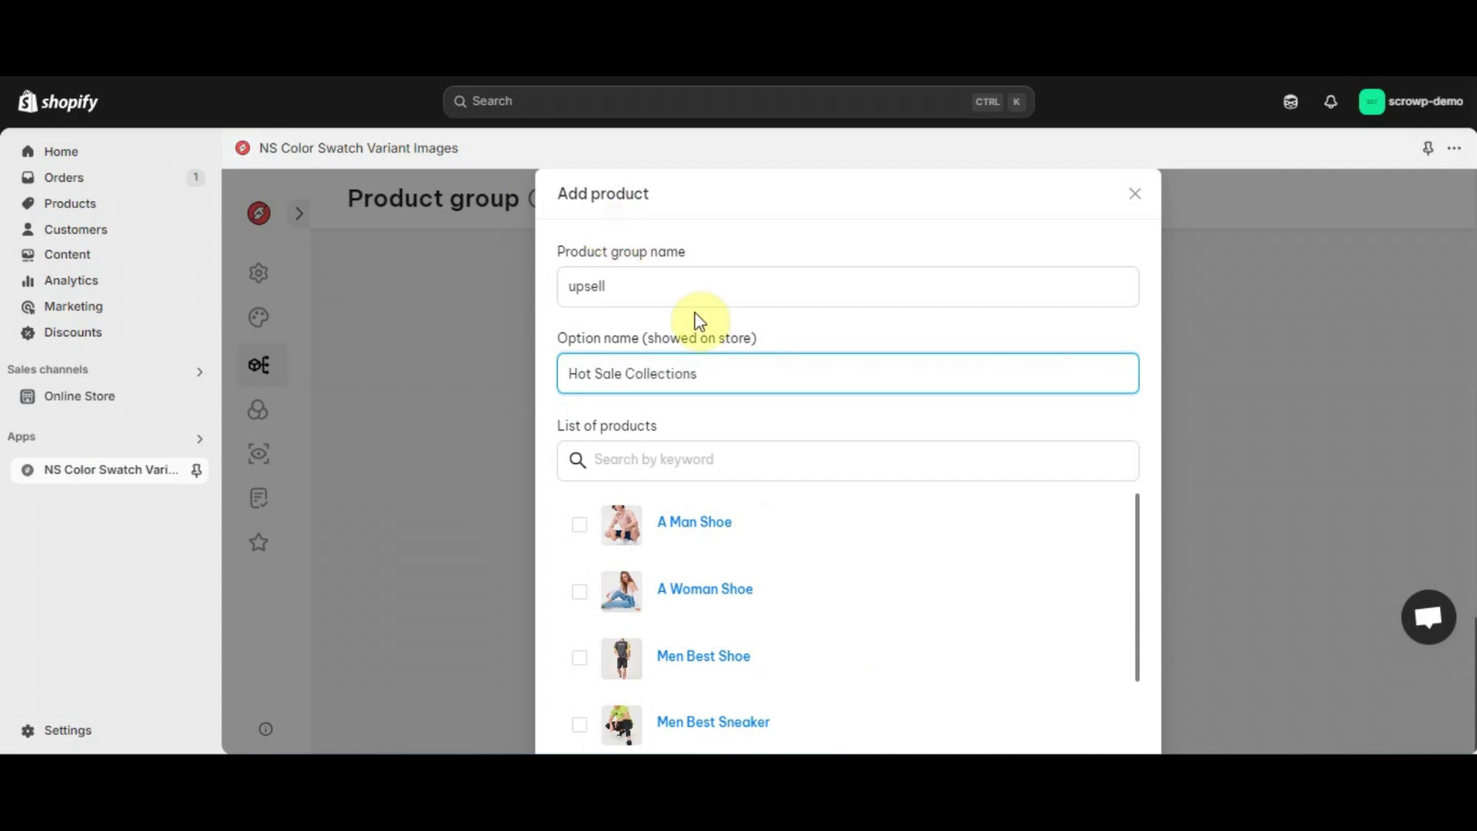
scroll(781, 495, "down", 2)
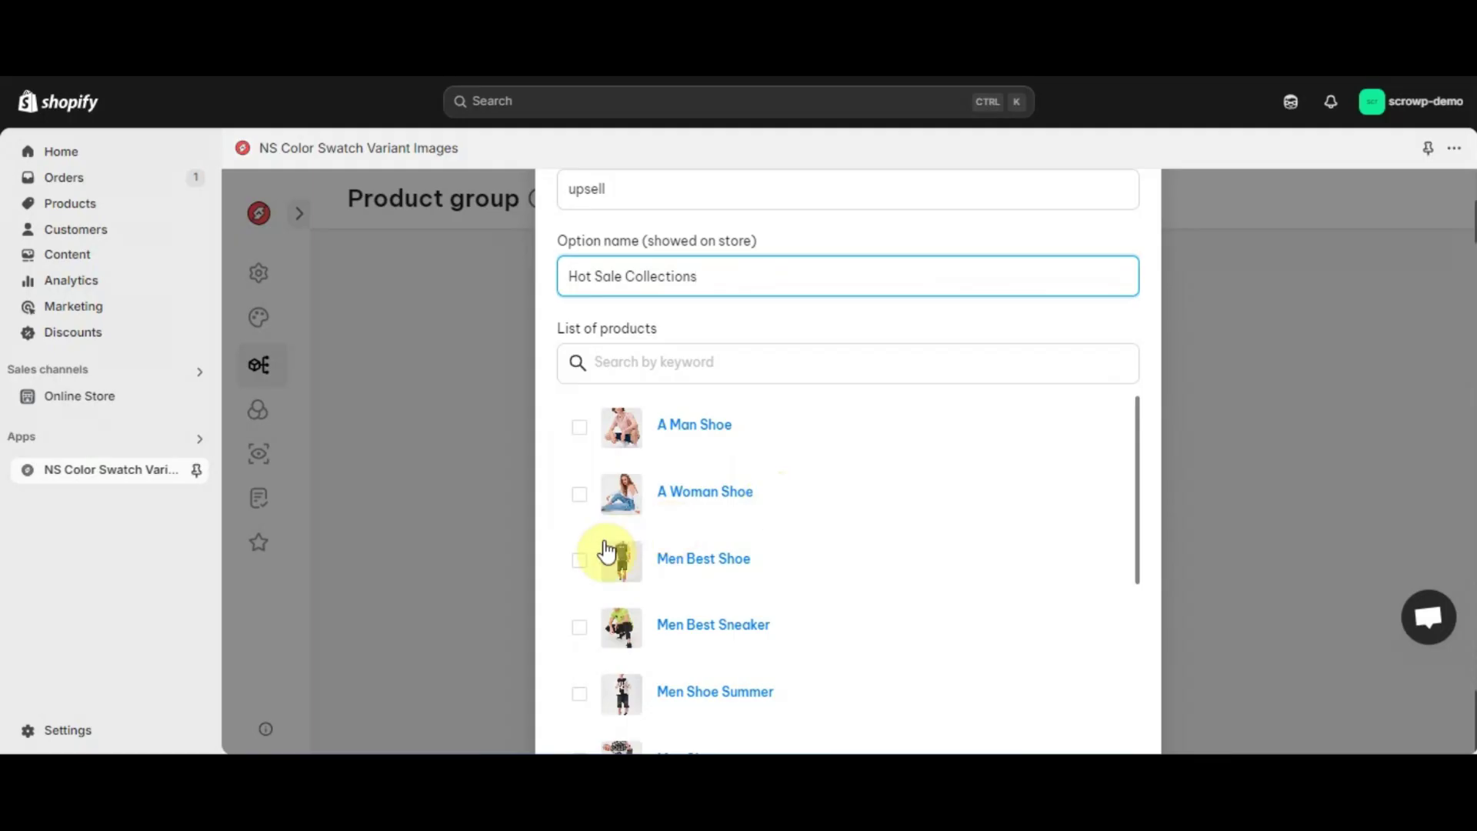
Add Men Best Sneaker, Men Best Shoe and Men Shoe Summer to the upsell group and confirm its creation
left_click(581, 628)
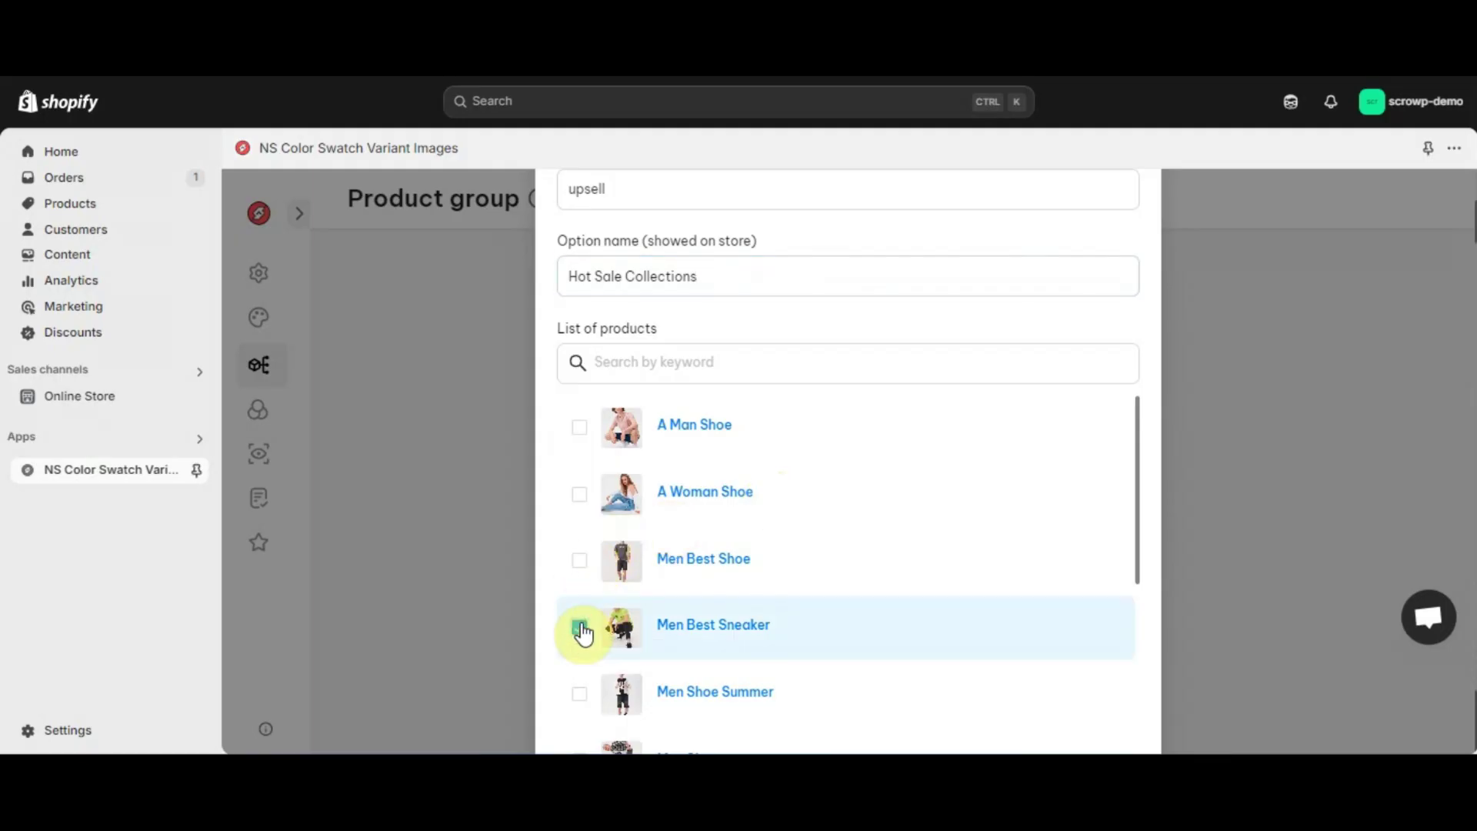
left_click(579, 564)
scroll(732, 580, "down", 2)
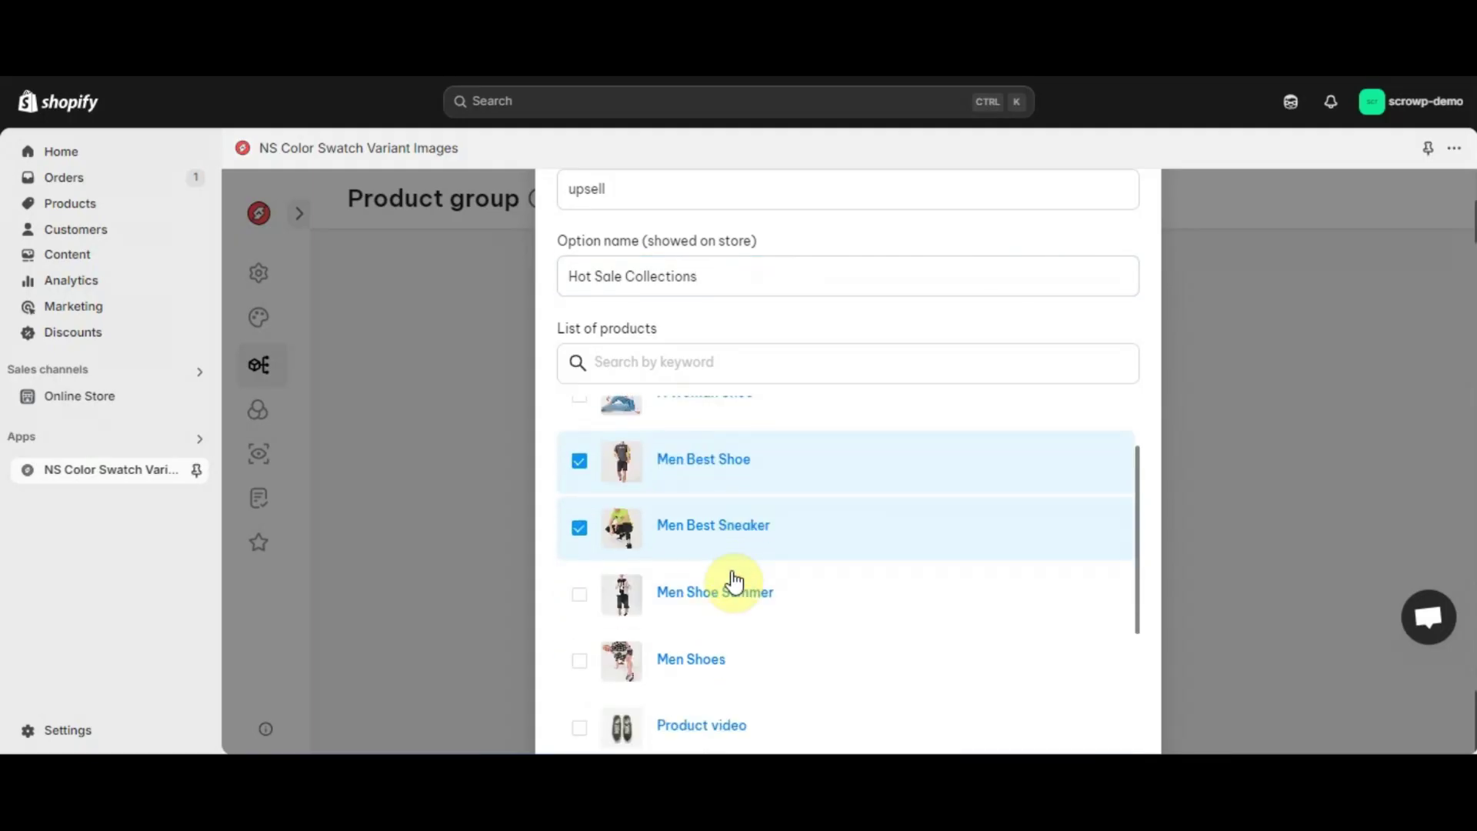
left_click(579, 594)
scroll(911, 630, "down", 5)
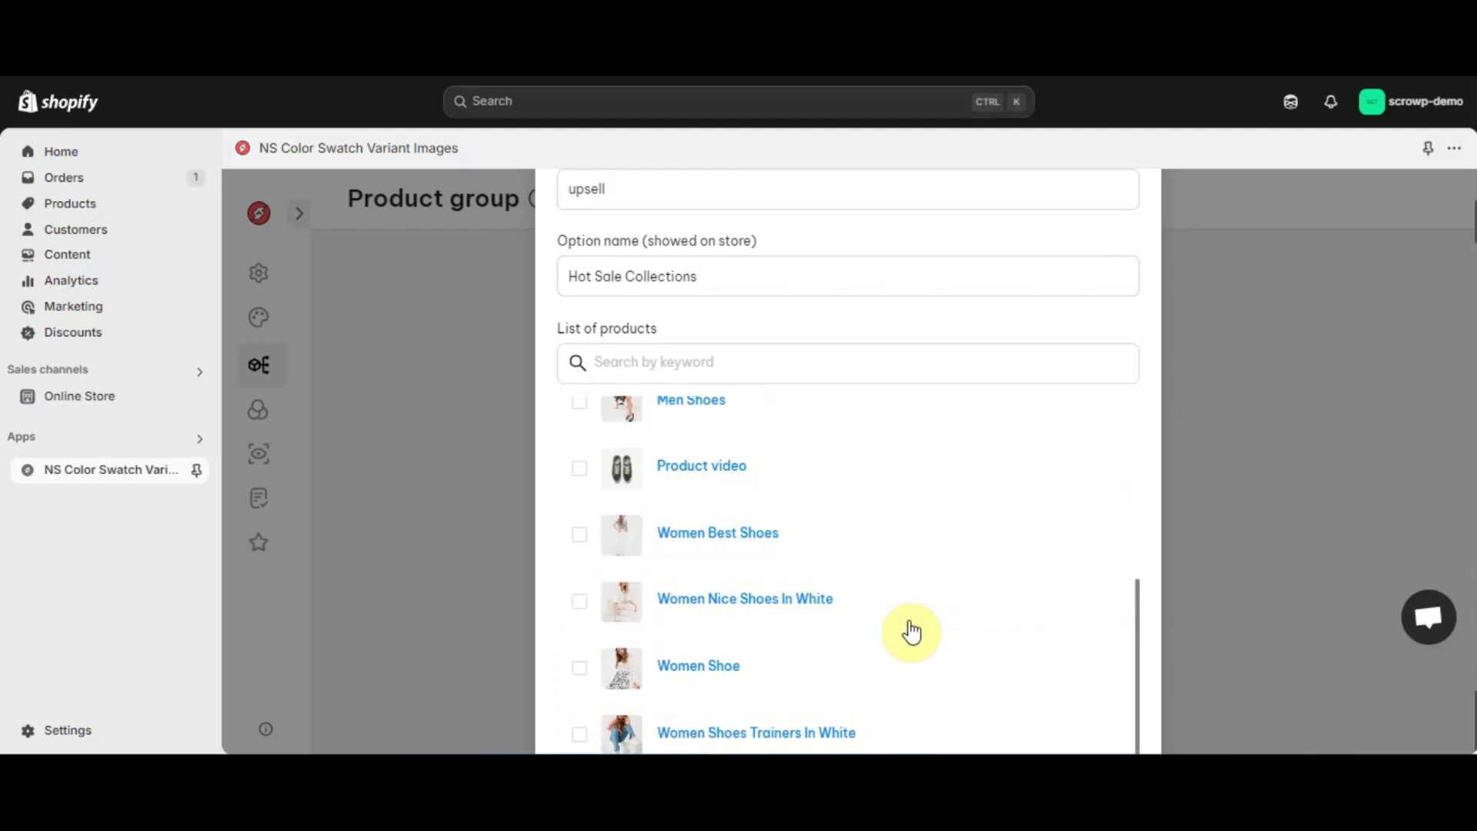
scroll(911, 632, "down", 1)
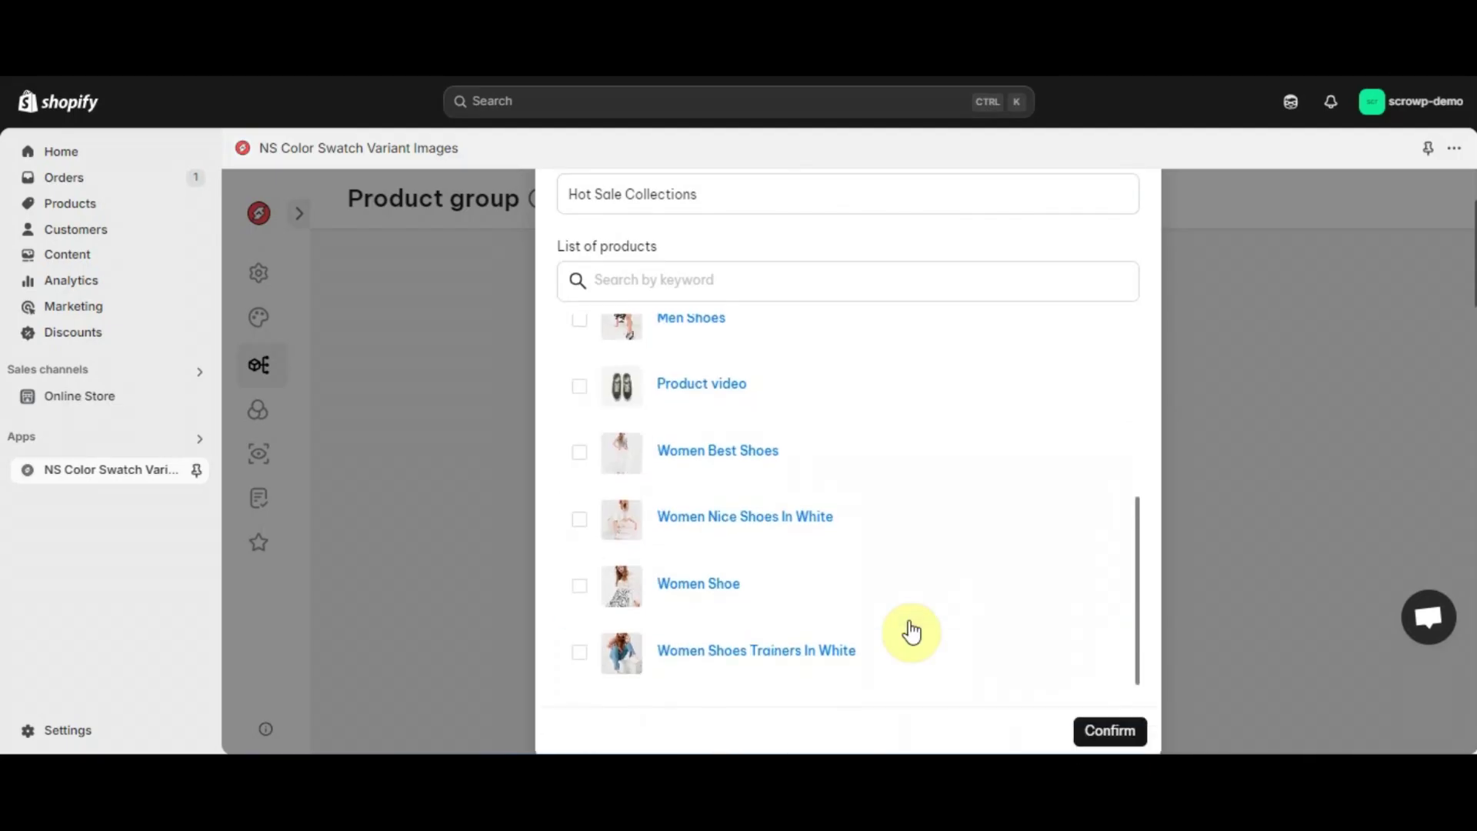
left_click(1096, 731)
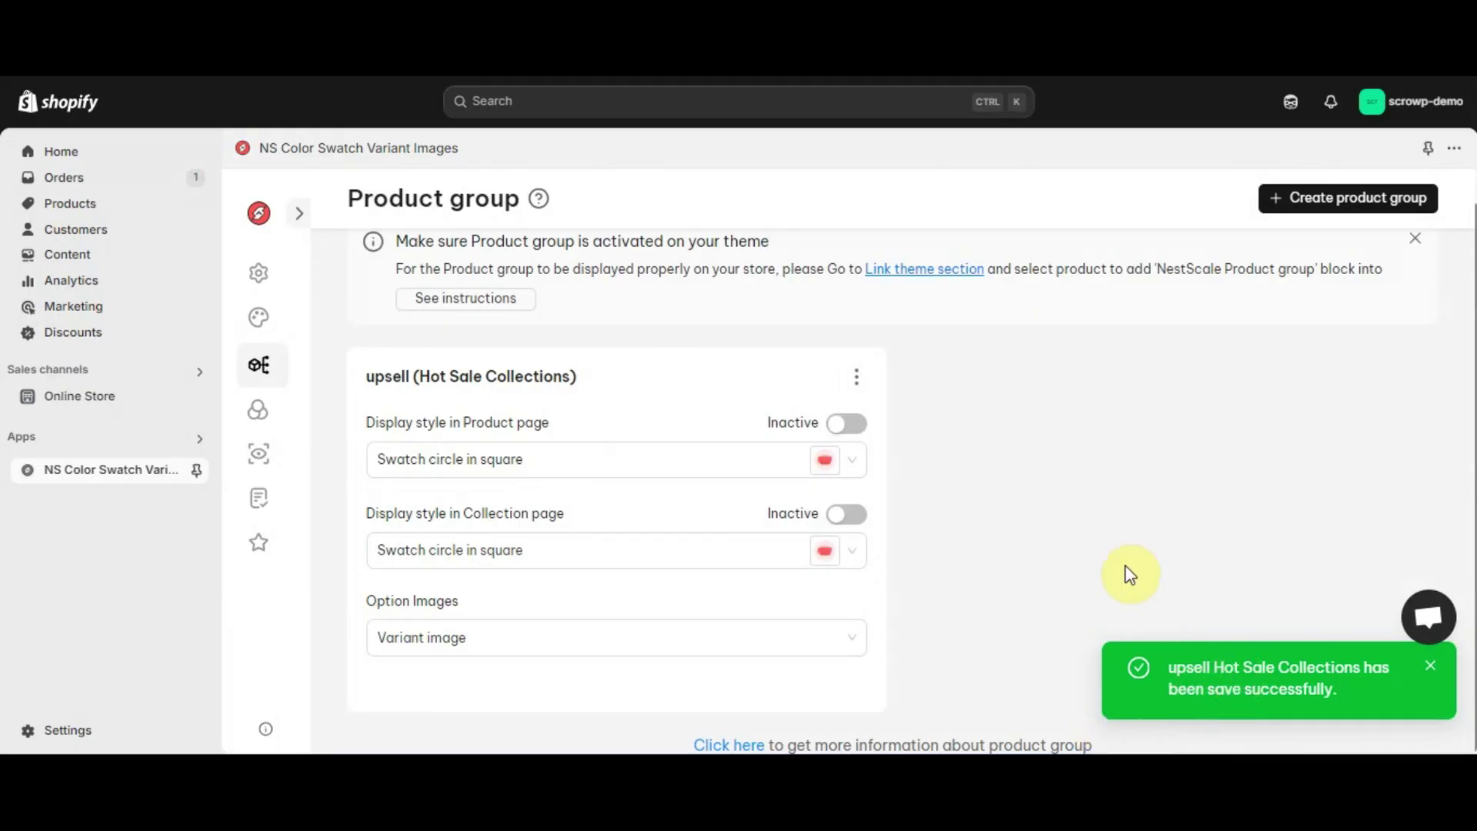
Activate the upsell group's display style for the product page and save the change
scroll(1026, 482, "up", 1)
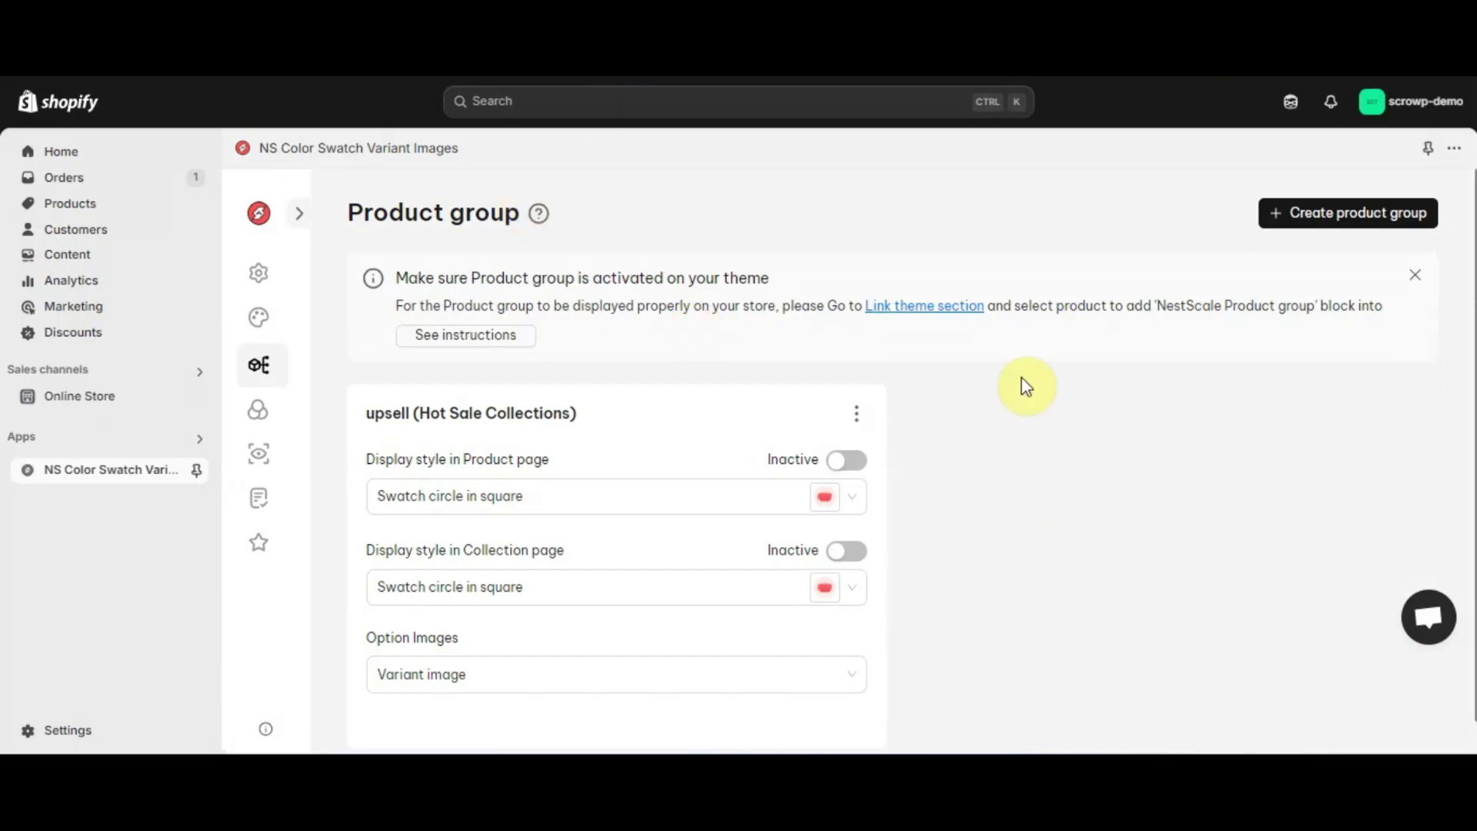
scroll(782, 479, "down", 1)
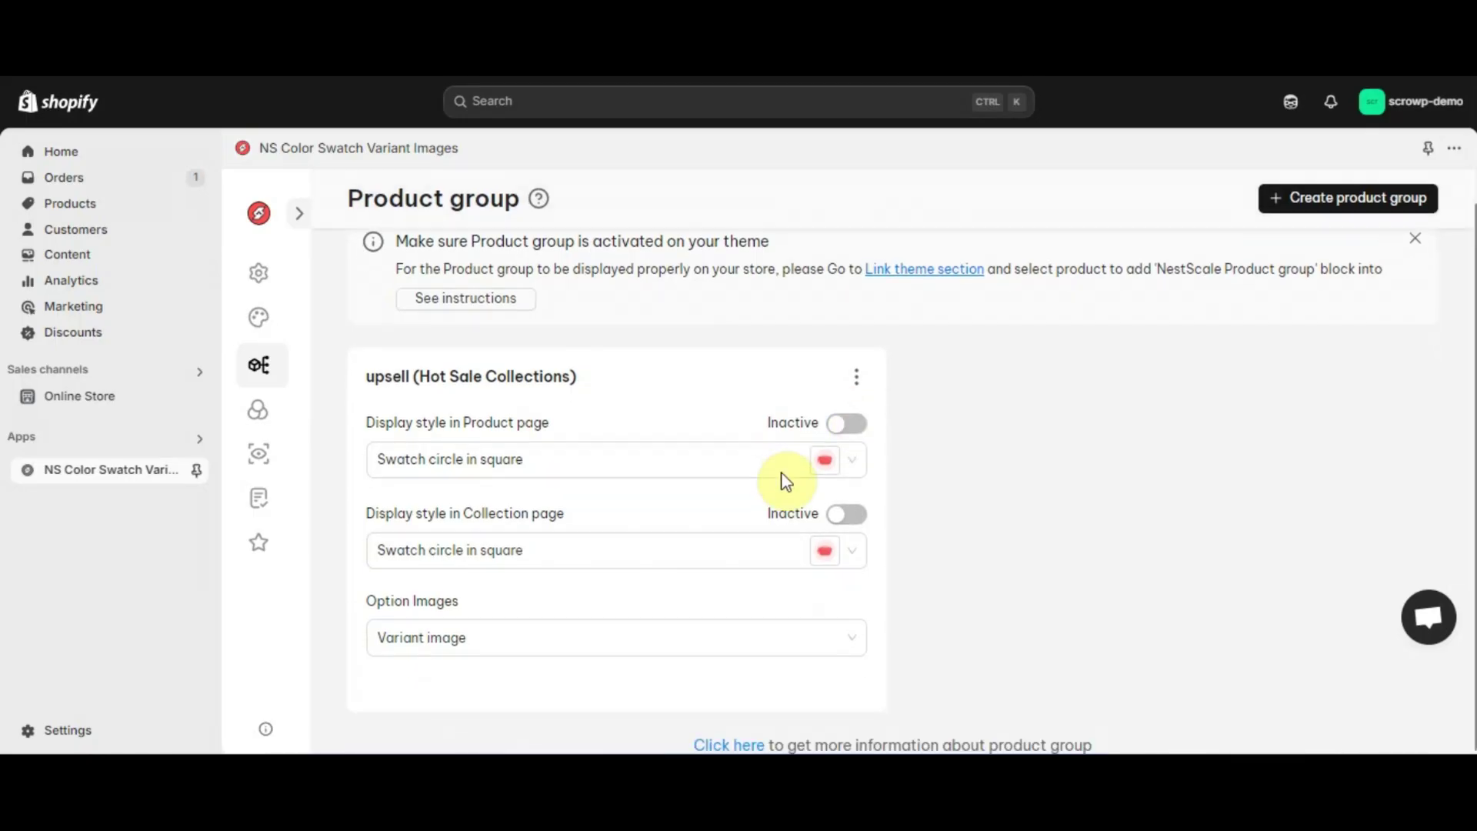
scroll(784, 480, "up", 1)
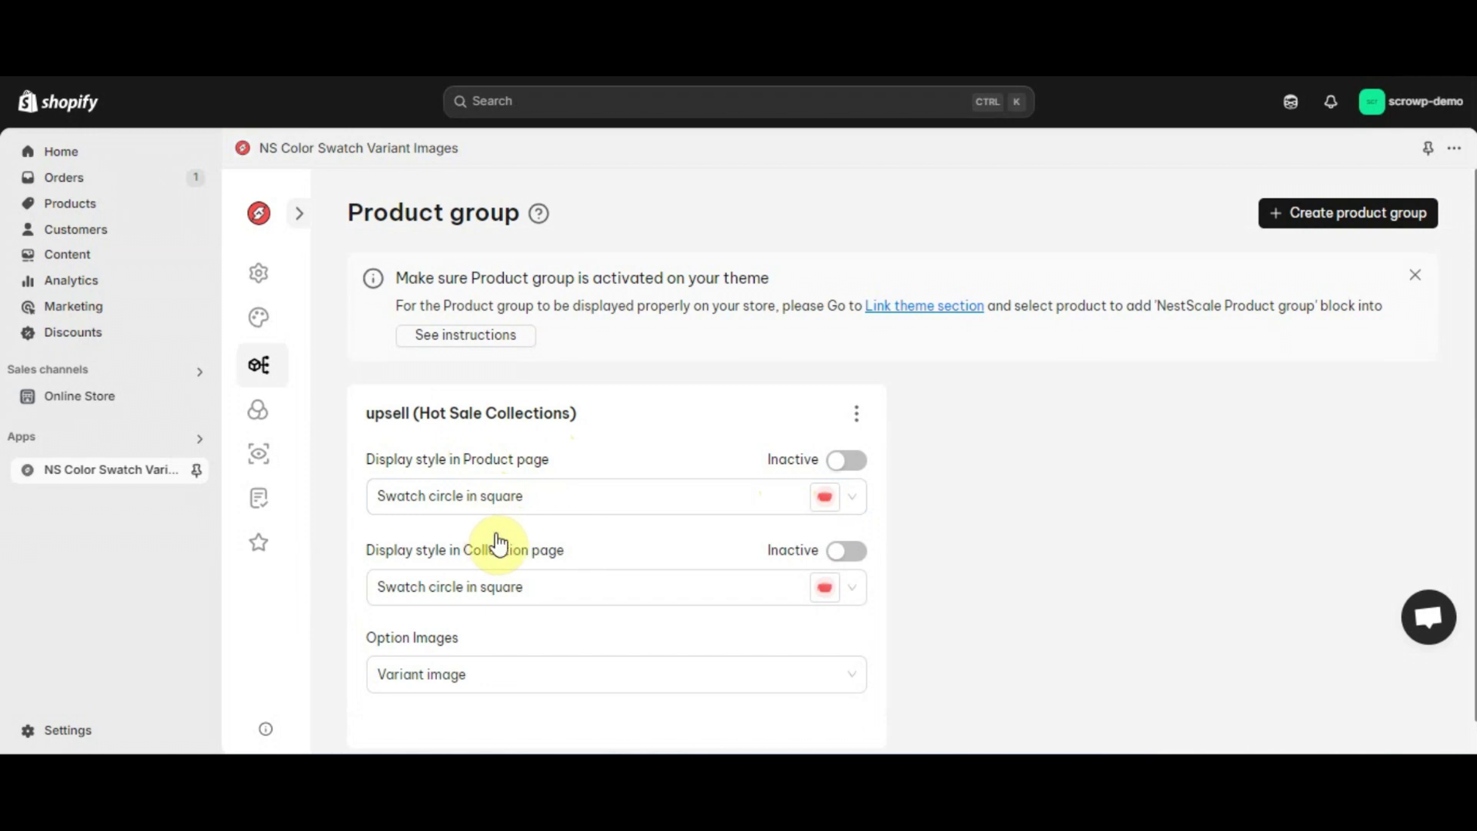
left_click(853, 462)
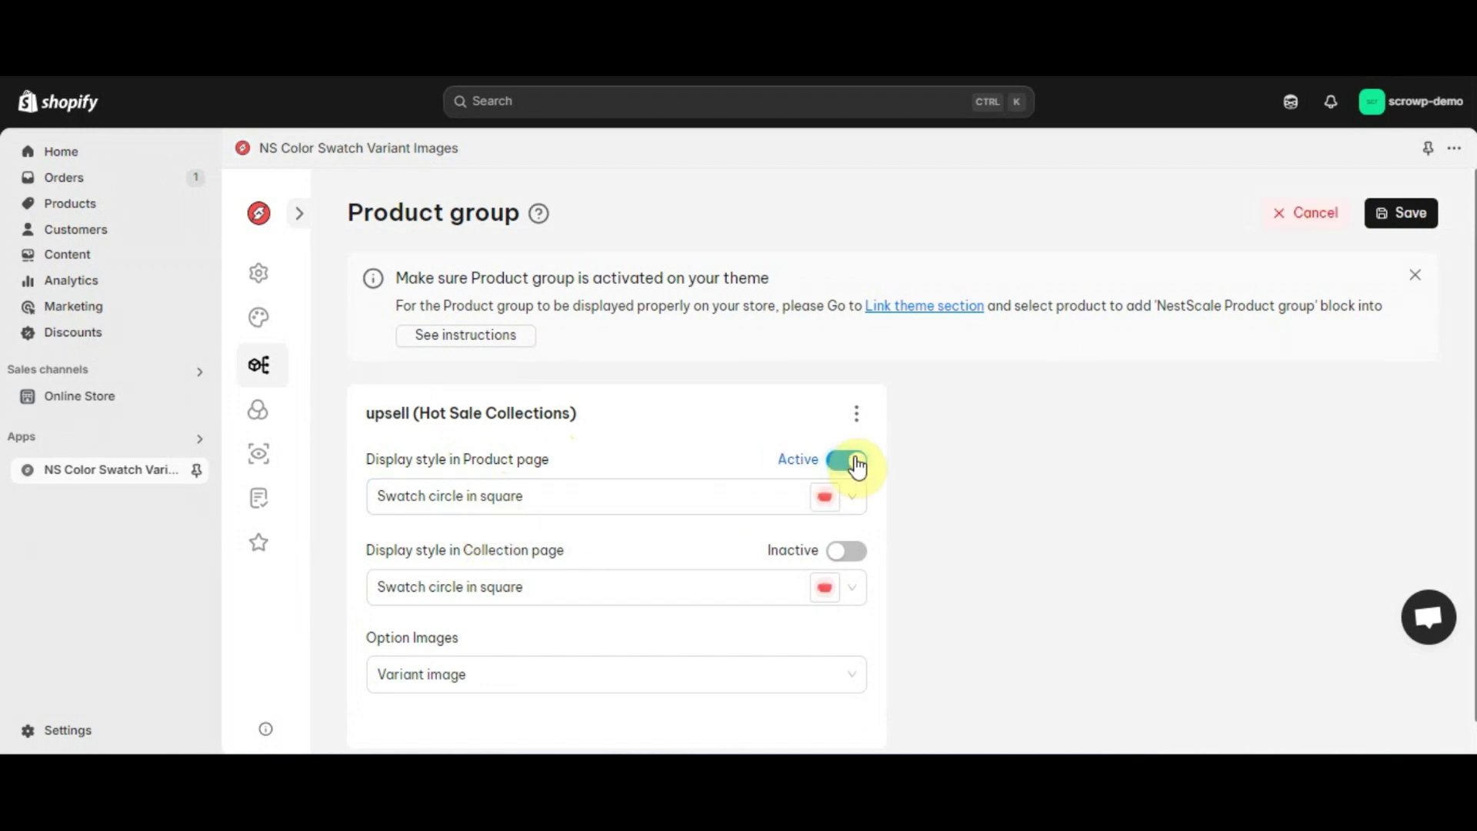
left_click(1402, 221)
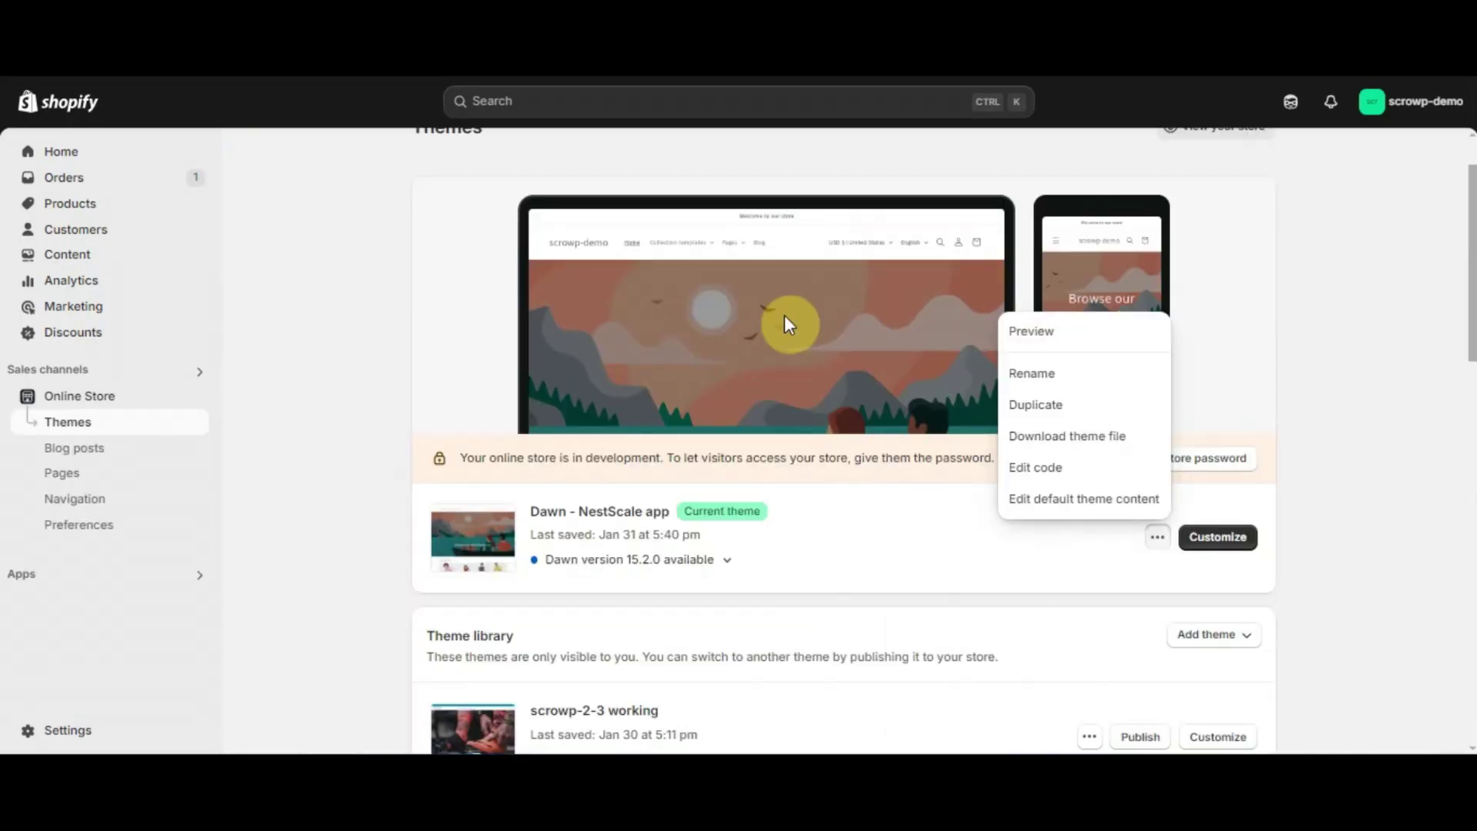
Preview the Dawn - NestScale app theme, open Men Shoe Summer from the Men collection and check its Hot Sale Collections group
left_click(1066, 332)
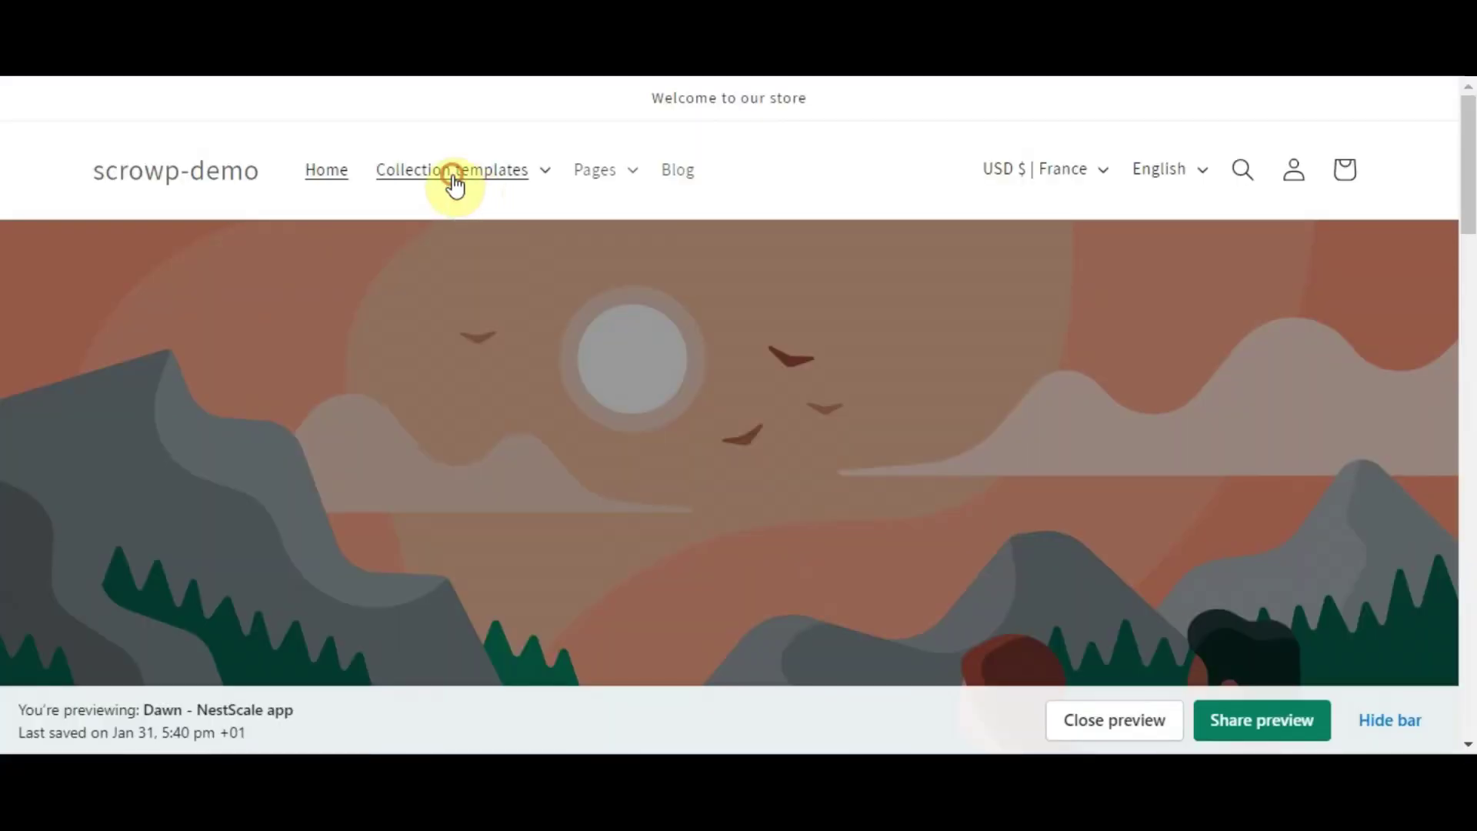
left_click(452, 173)
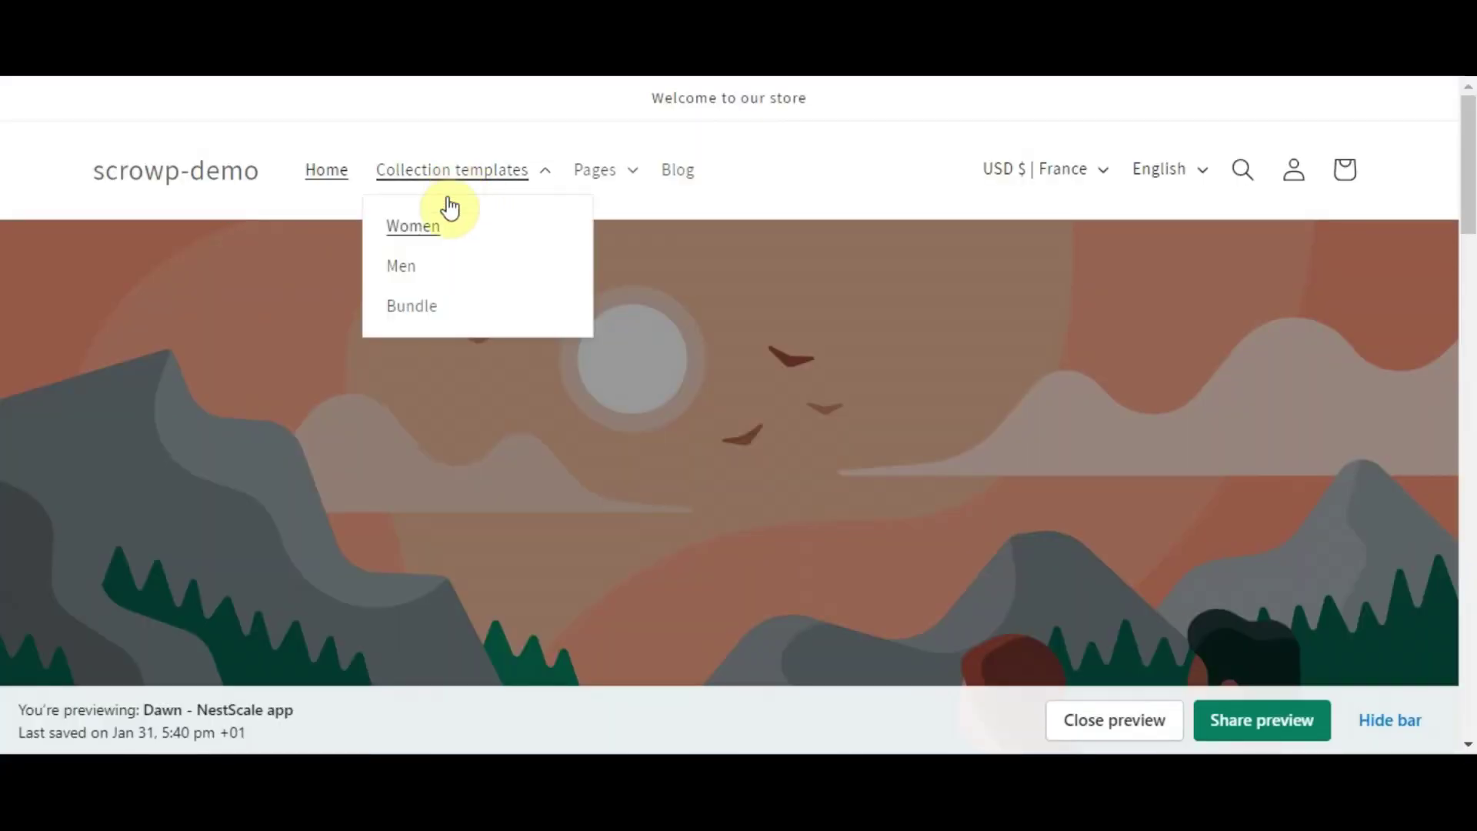
left_click(414, 271)
scroll(841, 418, "down", 3)
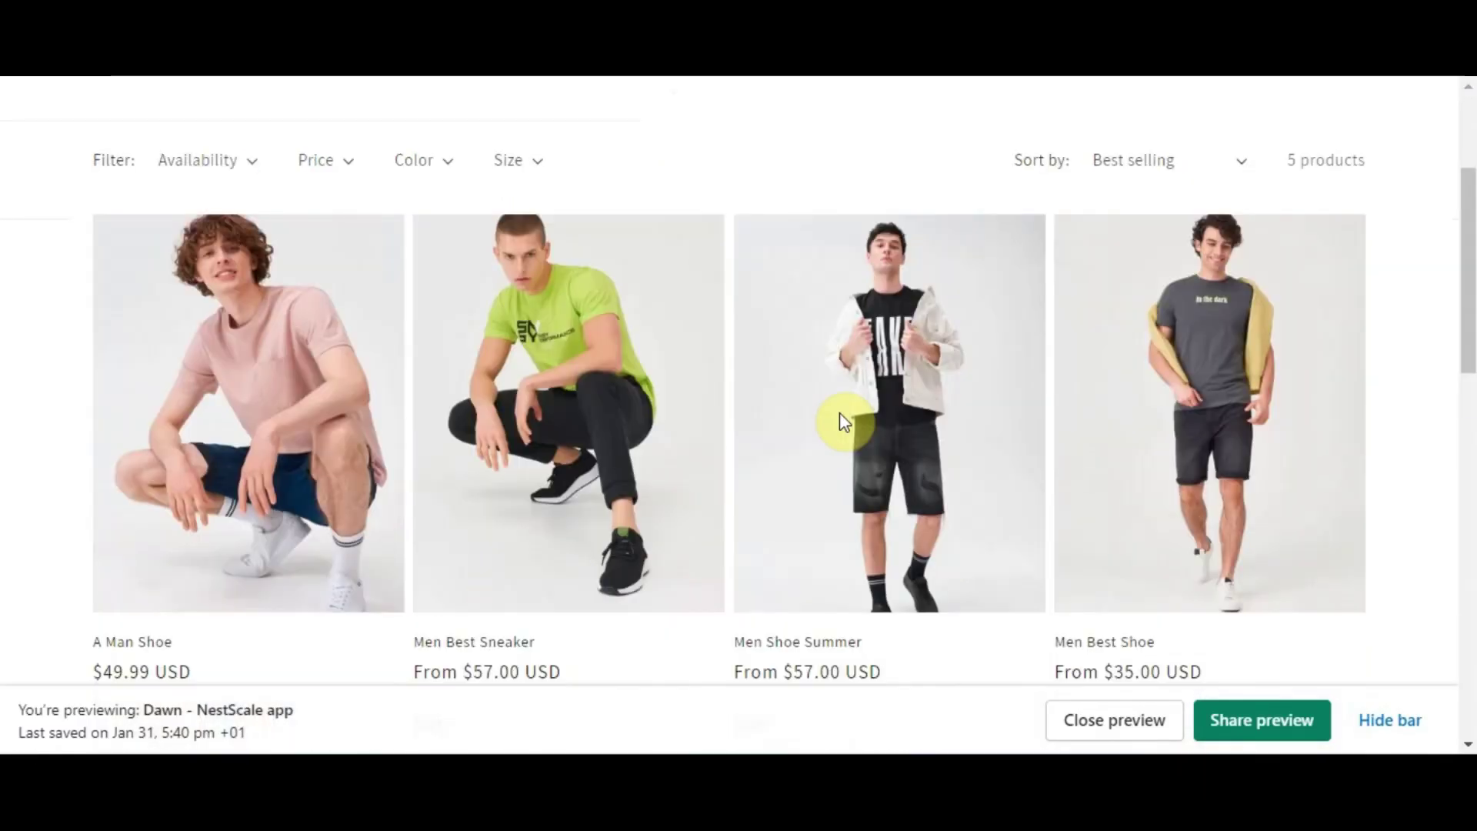
scroll(842, 415, "down", 3)
left_click(882, 293)
scroll(958, 414, "down", 3)
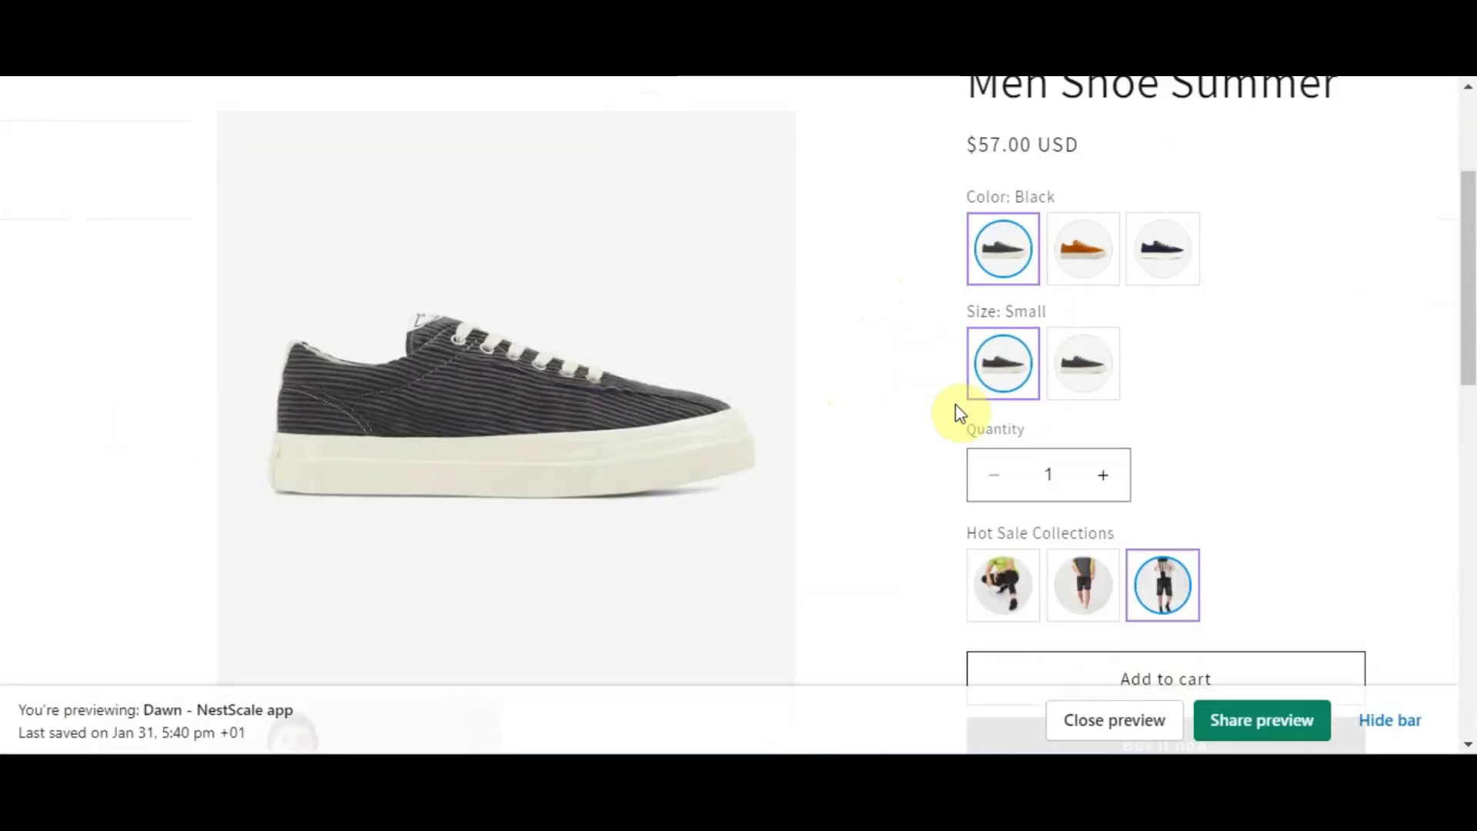
scroll(958, 413, "down", 2)
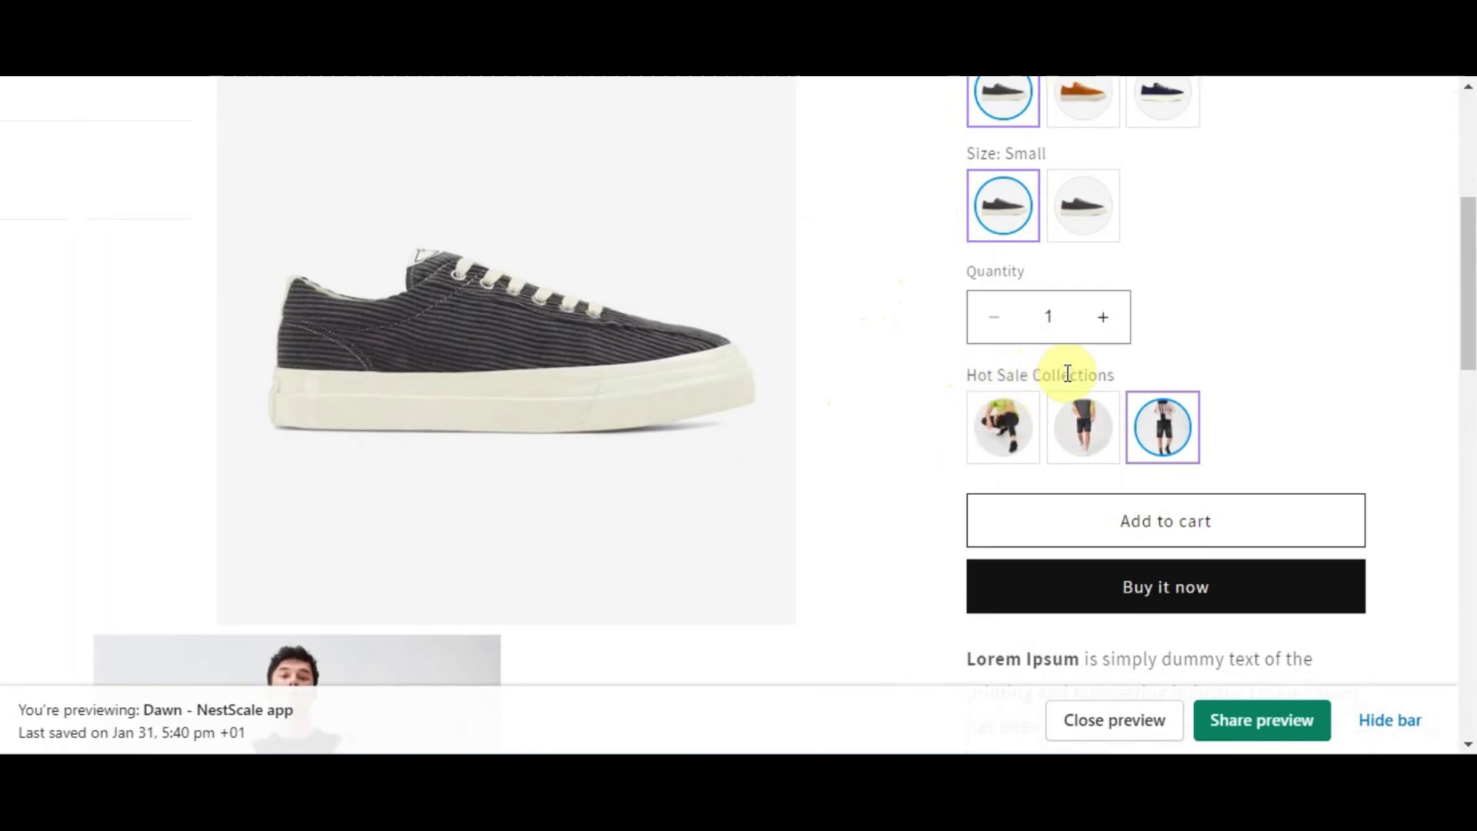
Switch to Men Best Sneaker through the Hot Sale Collections swatches, add the Medium Black variant to the cart and dismiss the cart notification
left_click(1006, 439)
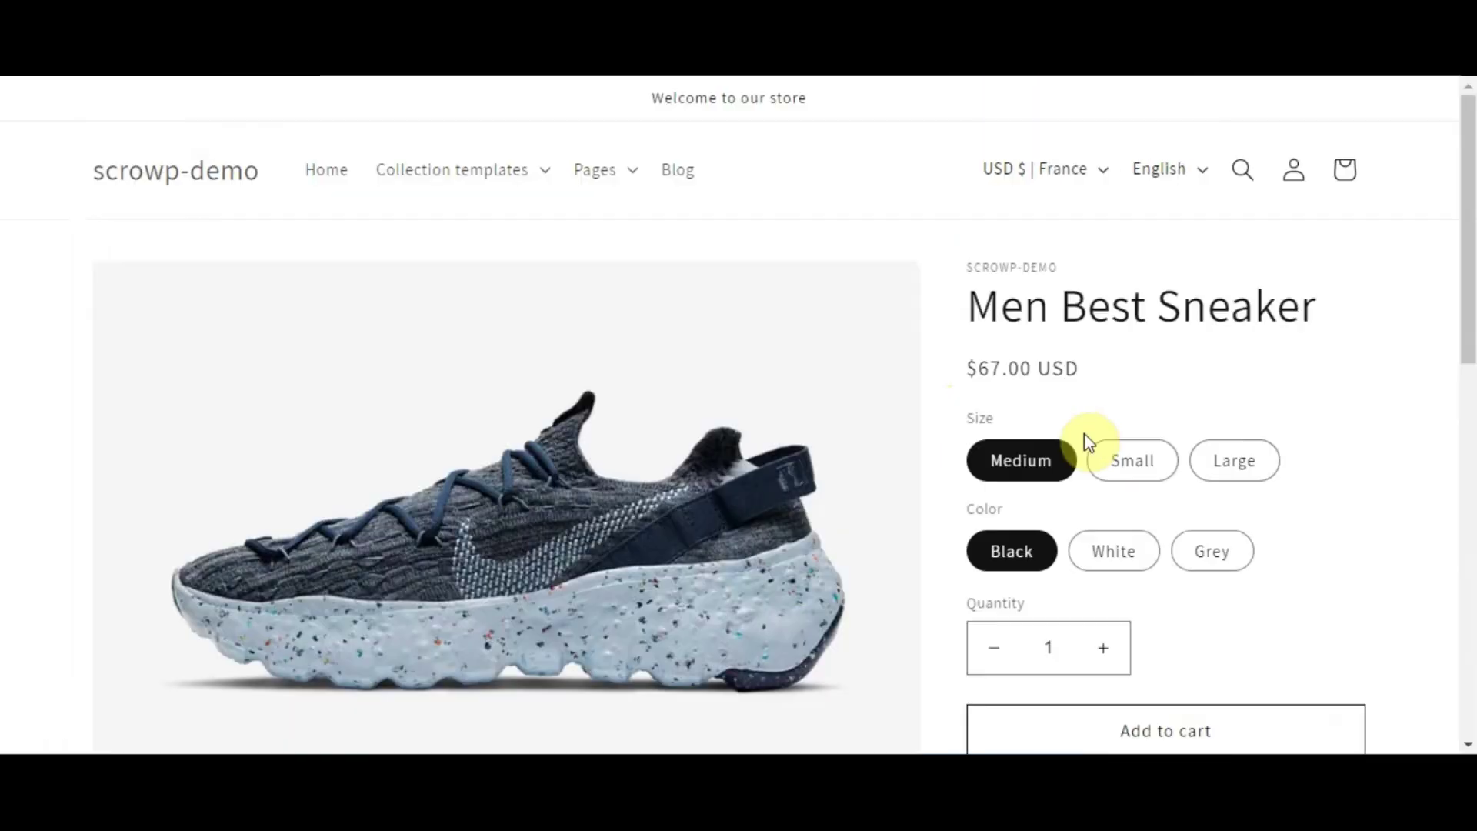
scroll(1087, 439, "down", 4)
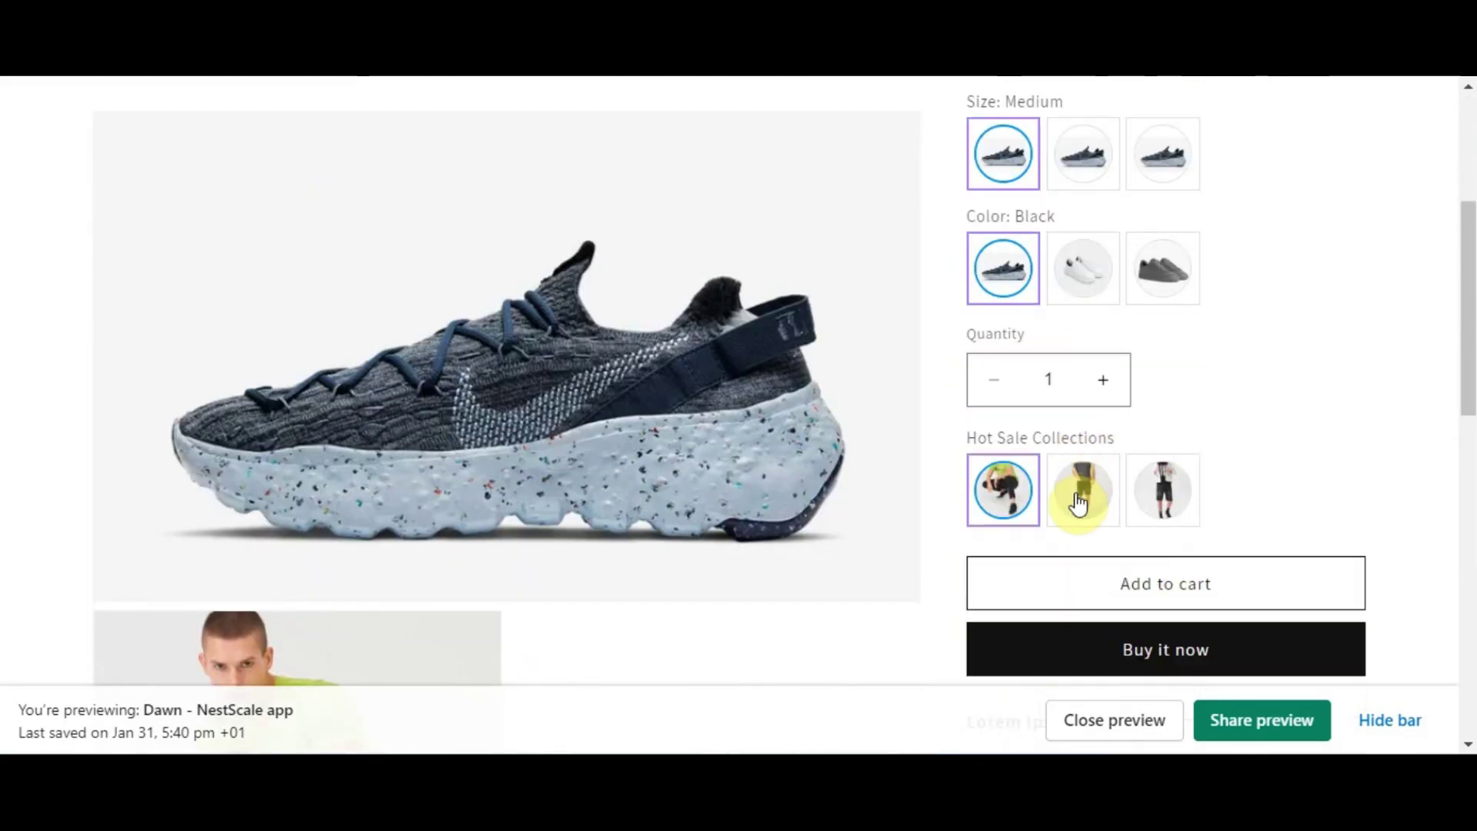
left_click(1097, 585)
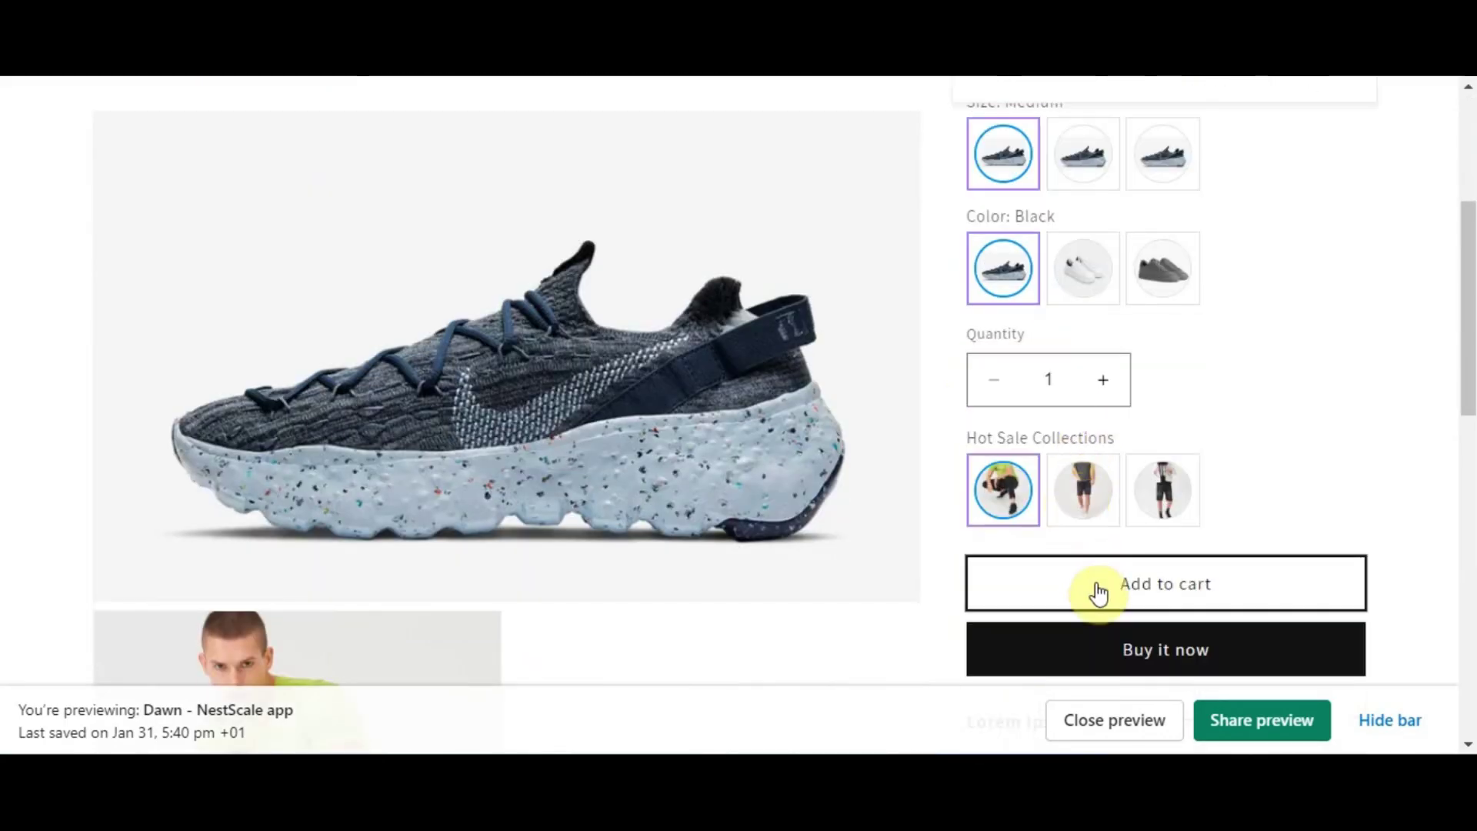
left_click(1346, 206)
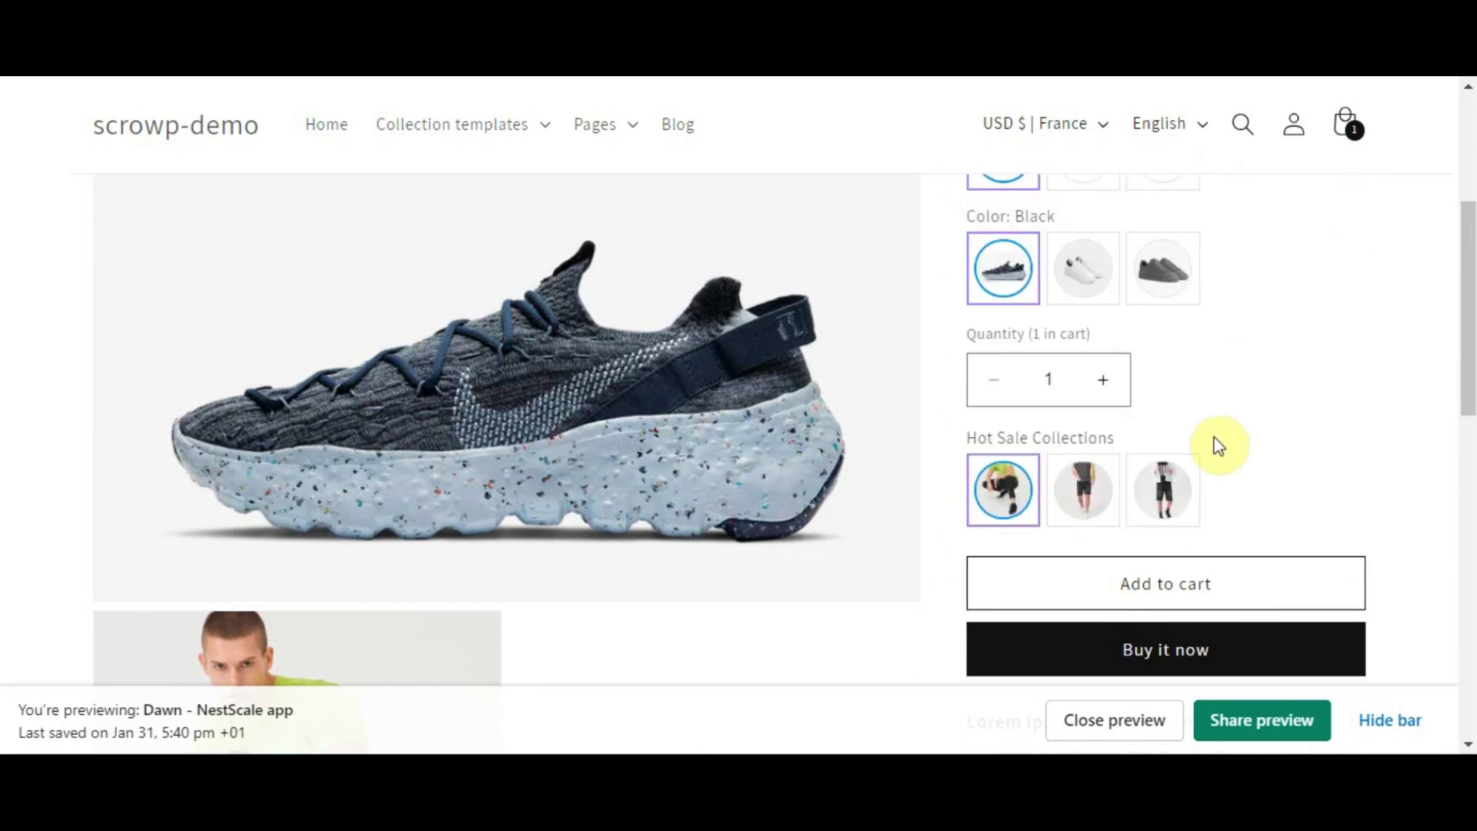
Switch to Men Shoe Summer through the Hot Sale Collections swatches, add the Black Small variant to the cart and dismiss the notification
left_click(1164, 498)
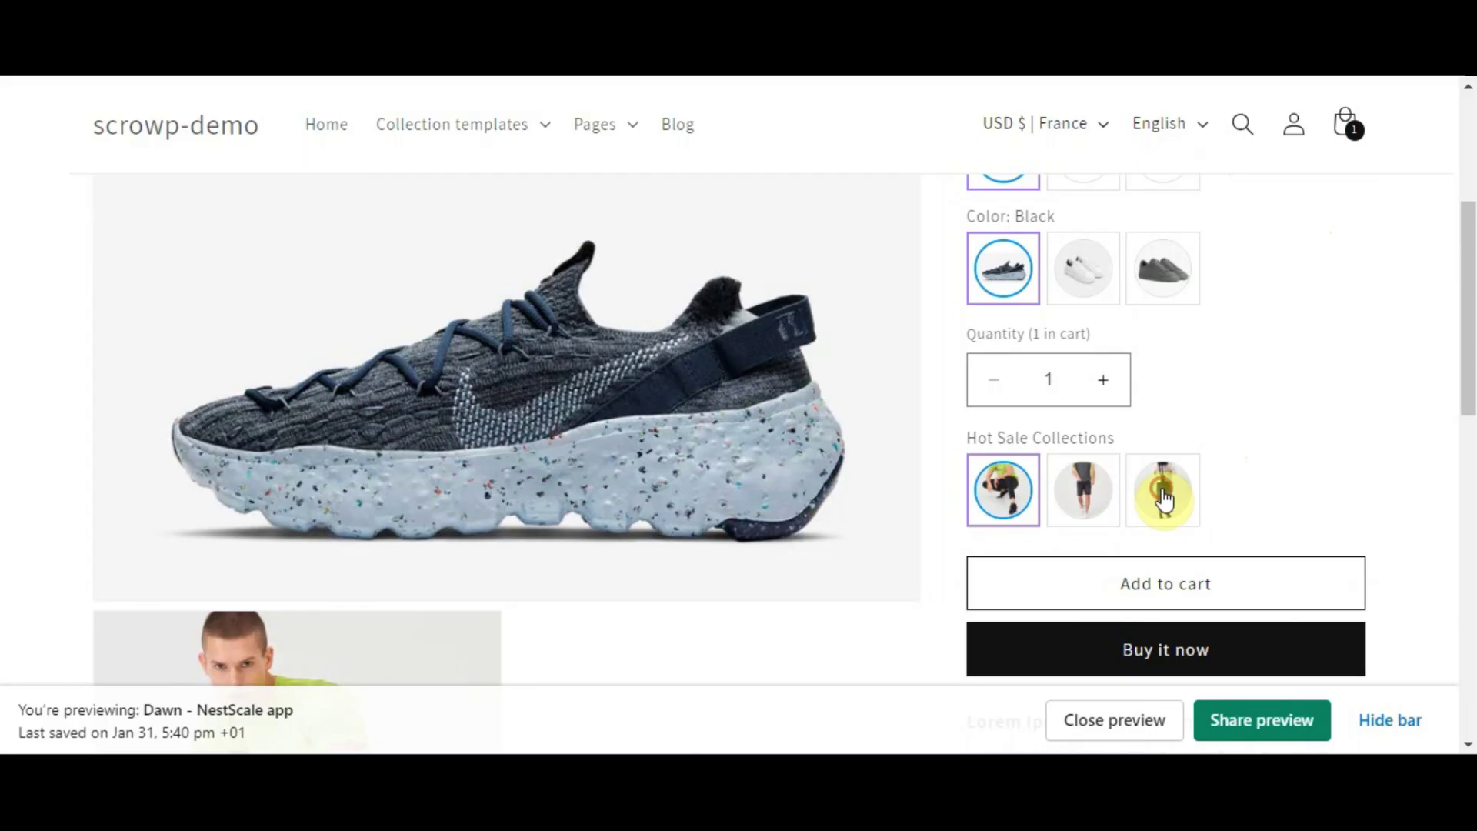
scroll(1162, 493, "down", 5)
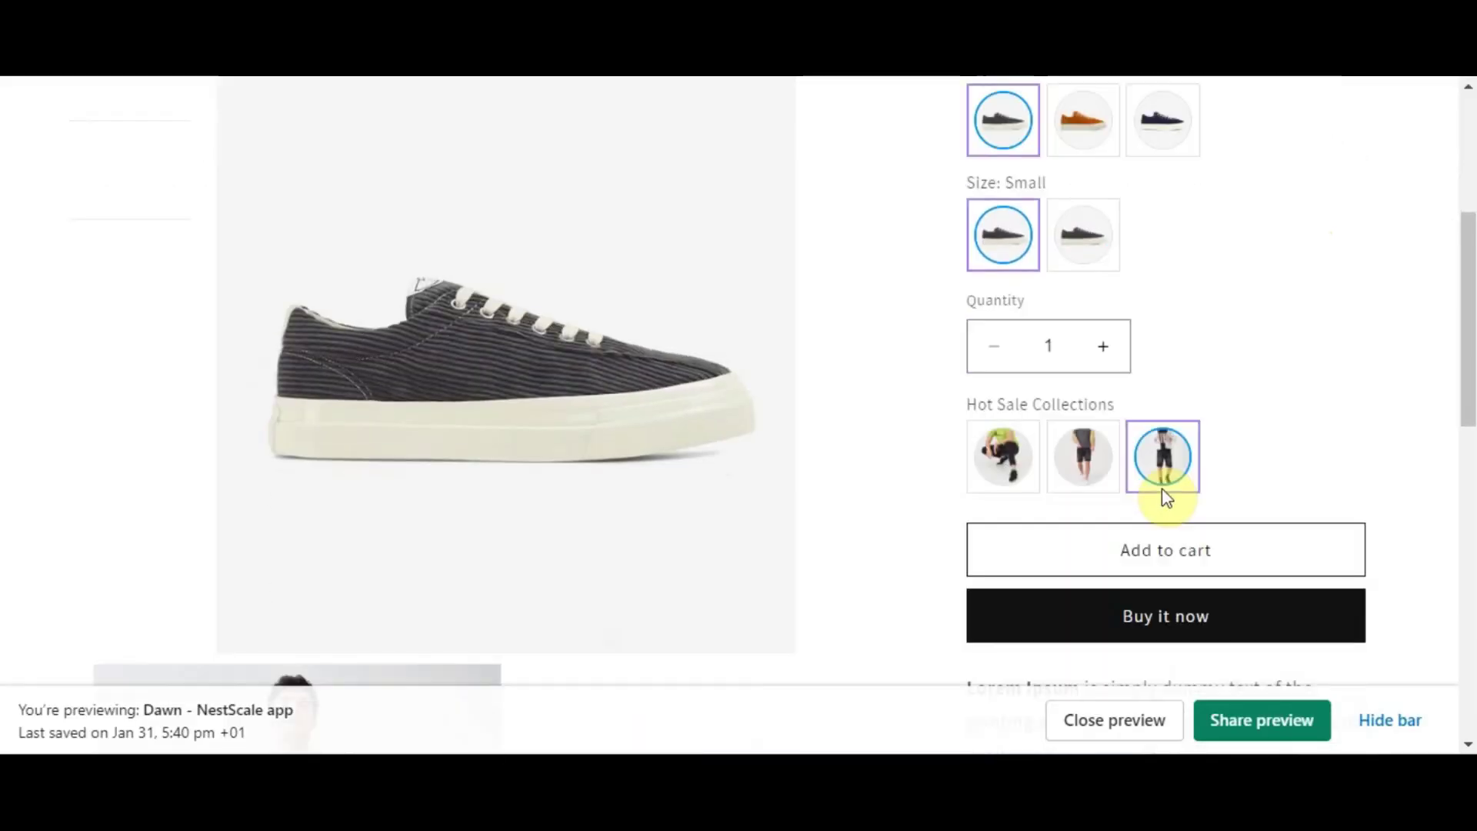
left_click(1115, 536)
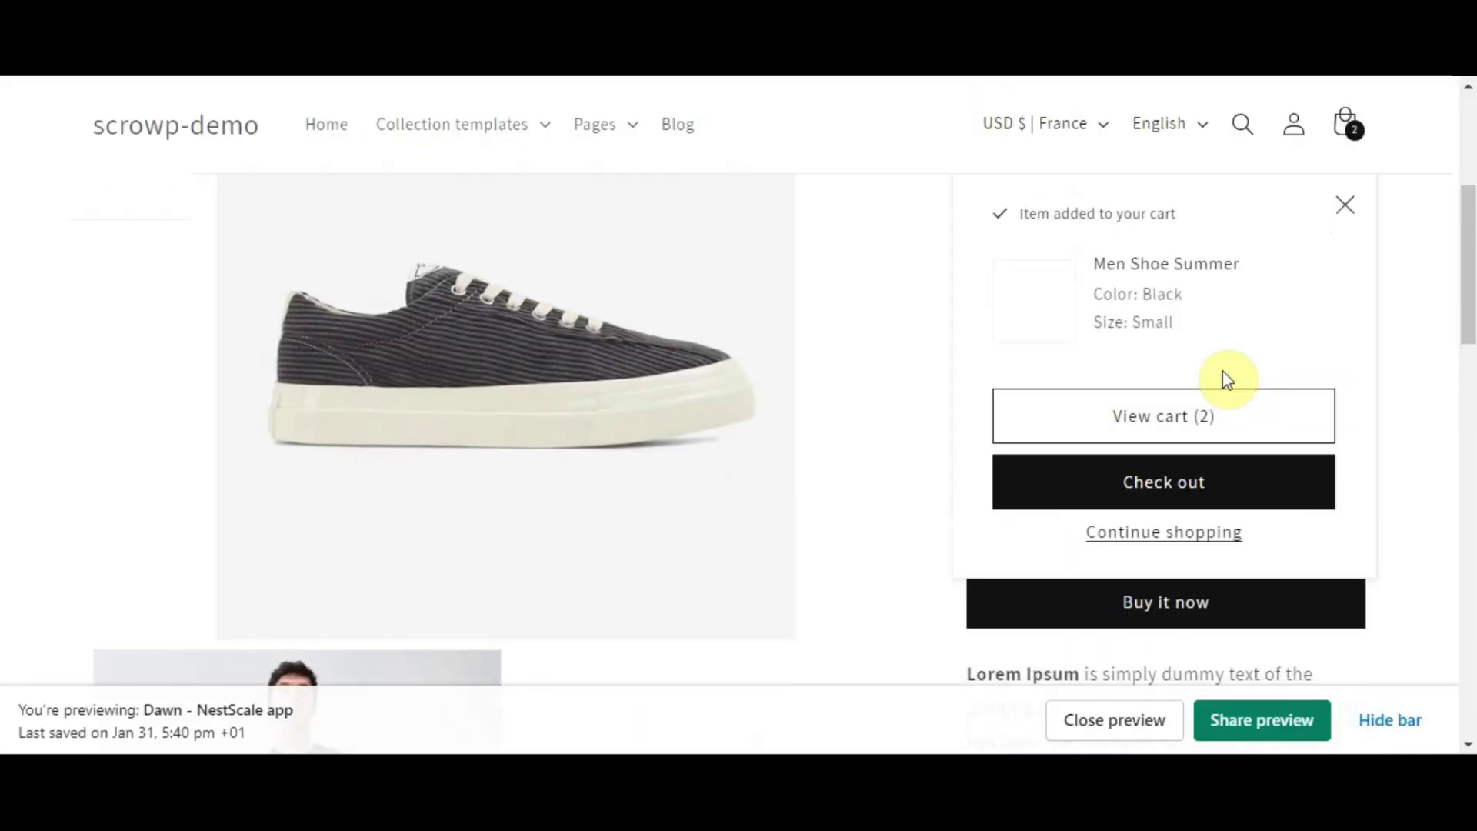
left_click(1341, 214)
scroll(1224, 387, "up", 1)
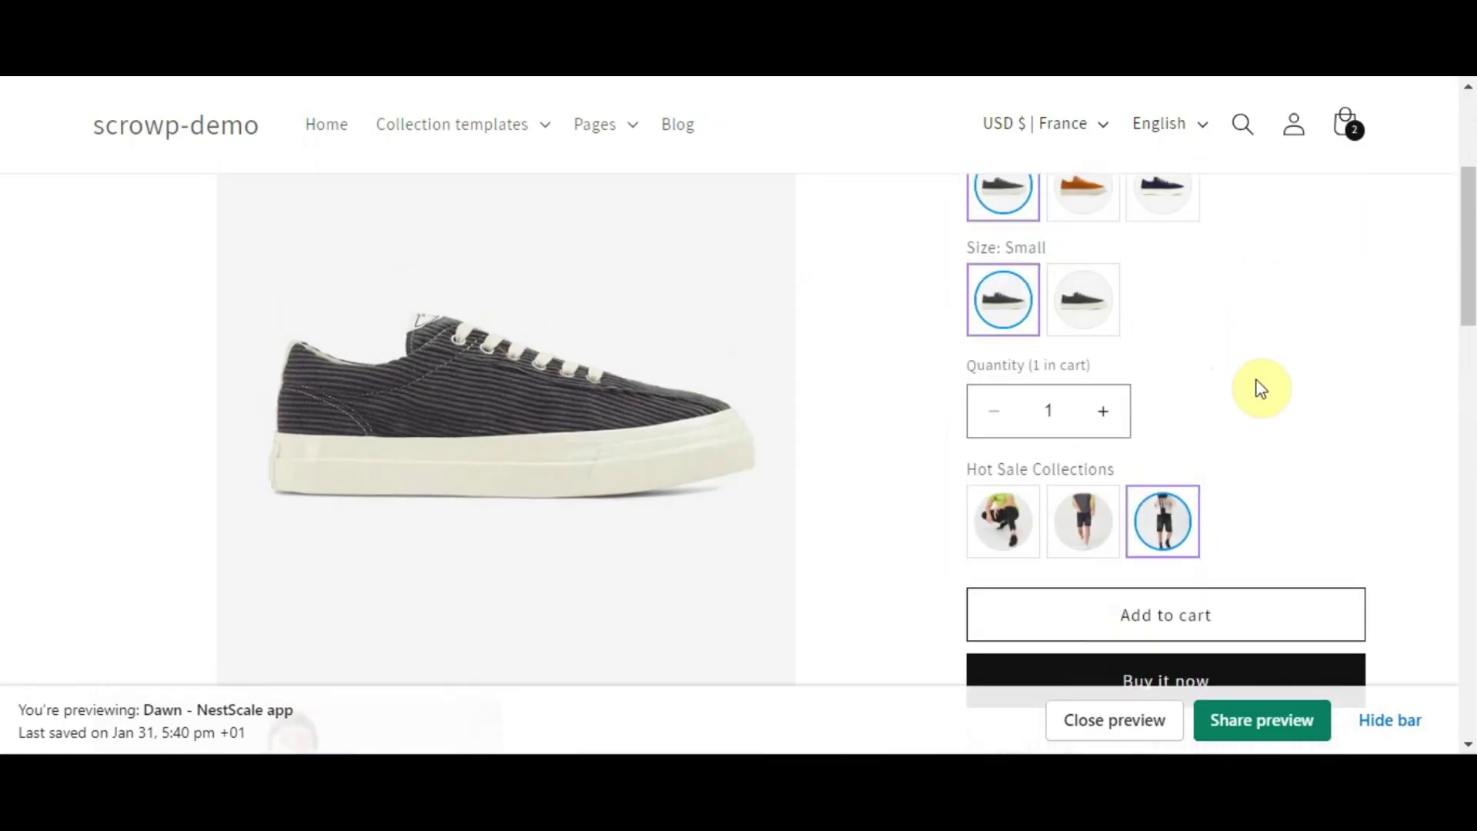